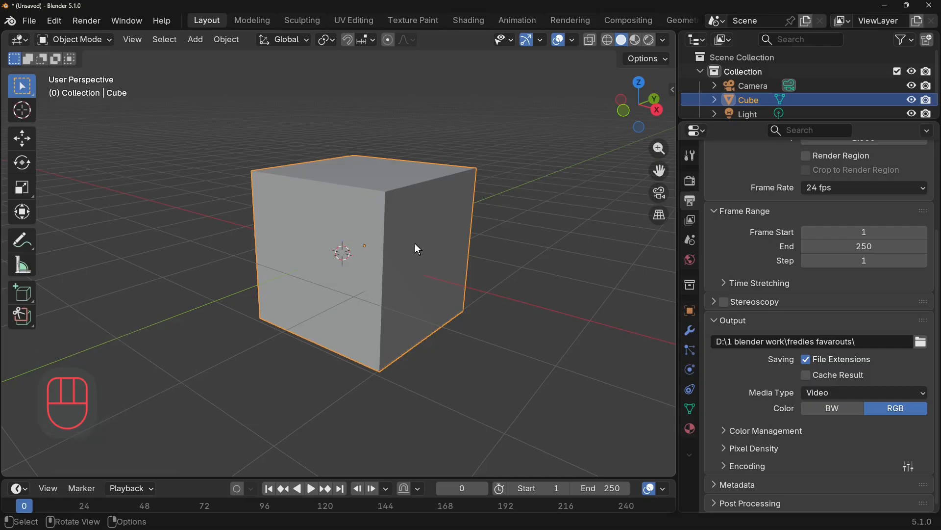
# Try a horizontal loop cut around the middle of the cube, then undo the cut.
pyautogui.press('Tab')
pyautogui.click(381, 260)
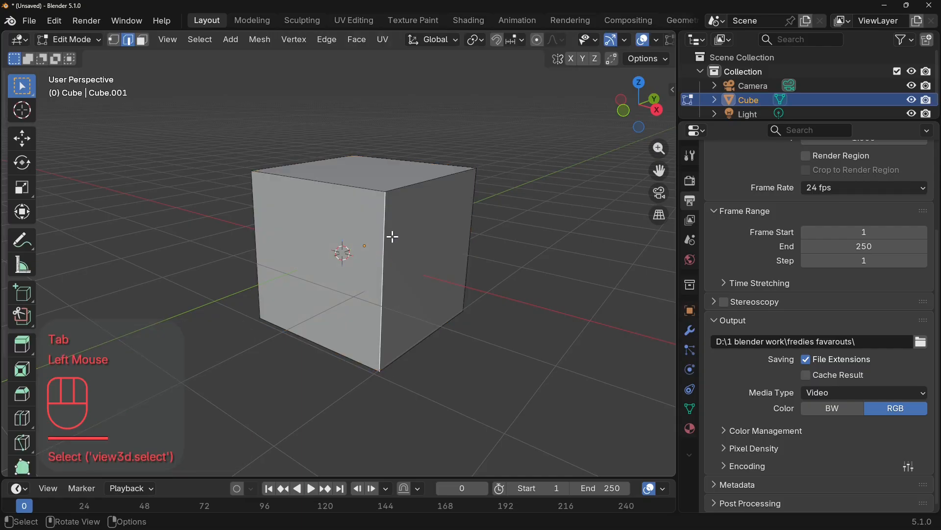
pyautogui.hotkey('ctrl', 'r')
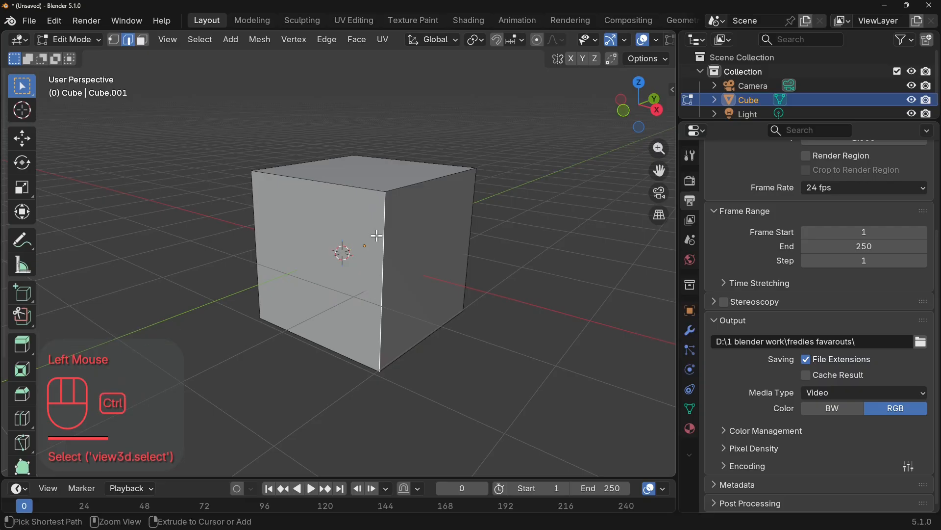
pyautogui.click(377, 236)
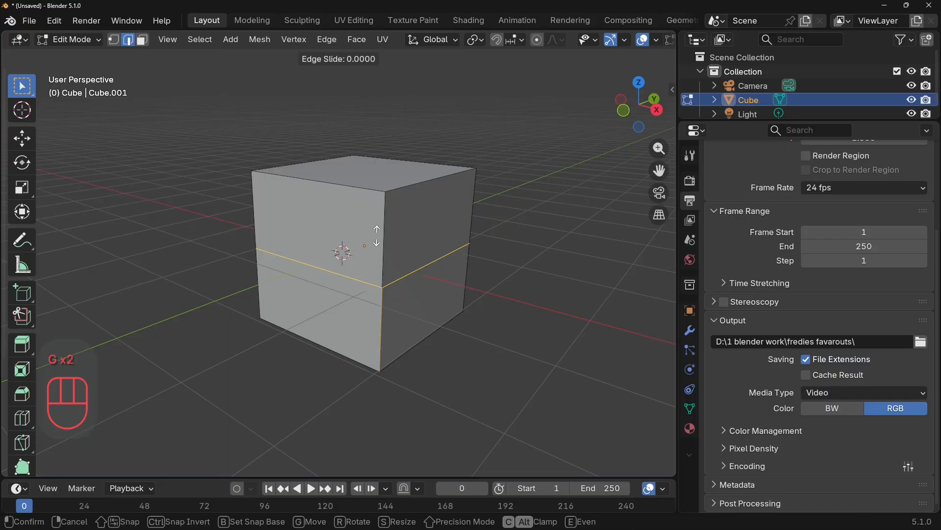
pyautogui.click(399, 208)
pyautogui.press('ctrl')
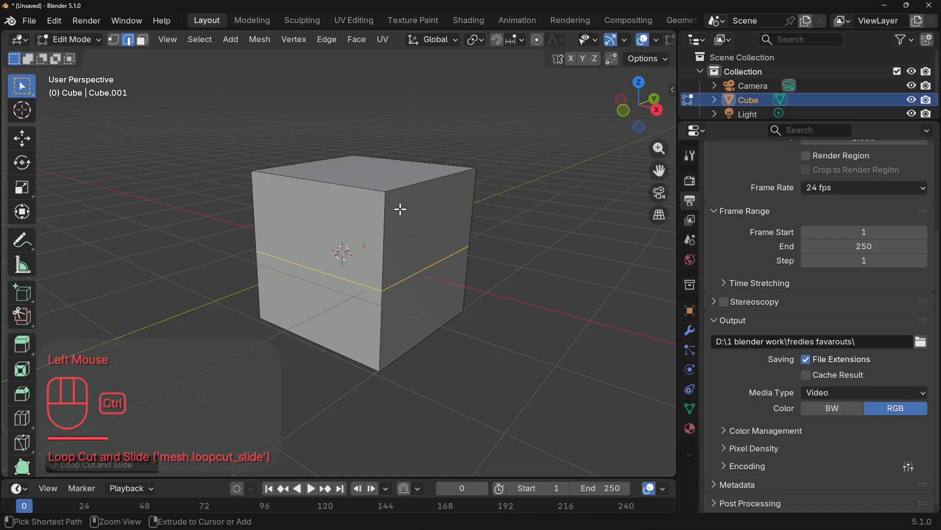
pyautogui.hotkey('ctrl', 'z')
pyautogui.hotkey('ctrl', 'z')
pyautogui.hotkey('ctrl', 'z')
pyautogui.hotkey('ctrl', 'z')
pyautogui.hotkey('ctrl', 'z')
pyautogui.hotkey('ctrl', 'z')
pyautogui.hotkey('ctrl', 'z')
pyautogui.hotkey('ctrl', 'z')
pyautogui.hotkey('ctrl', 'z')
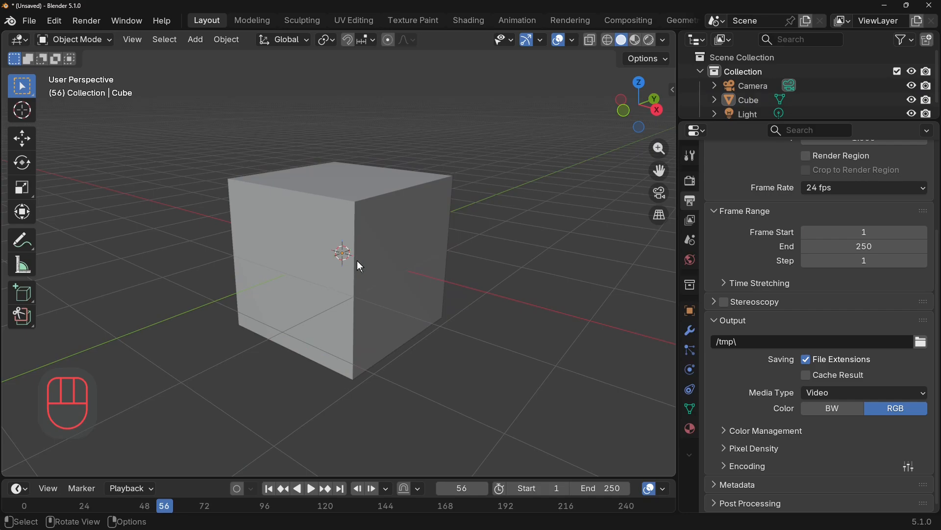
# Delete the default cube and add a cylinder mesh in its place.
pyautogui.click(401, 250)
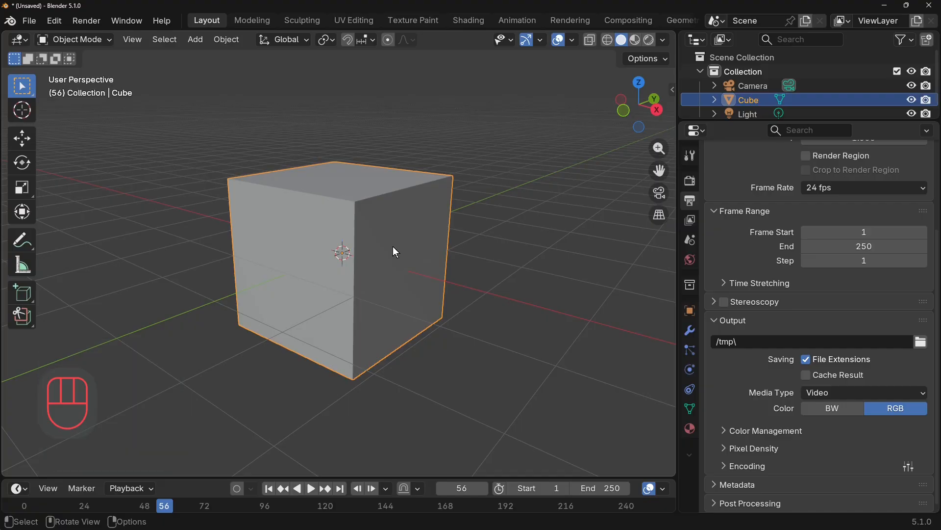
pyautogui.press('Delete')
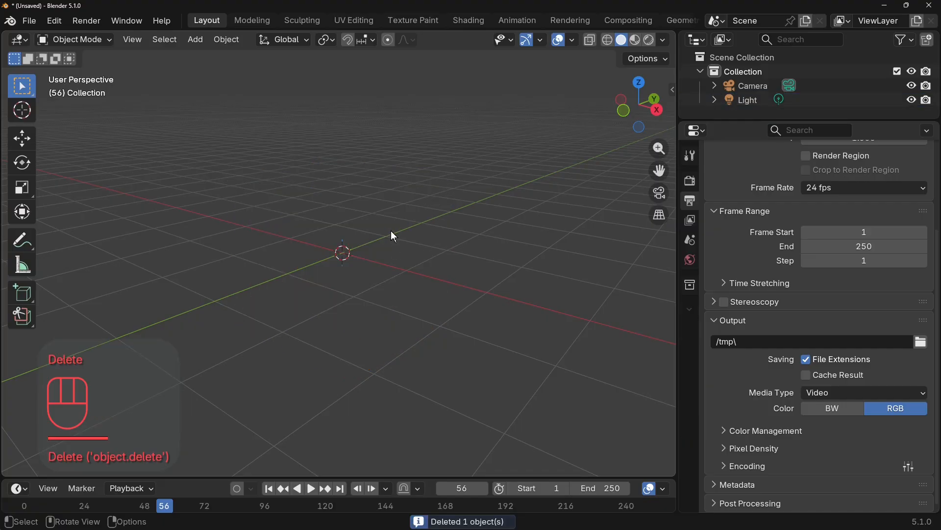
pyautogui.click(197, 41)
pyautogui.moveTo(215, 56)
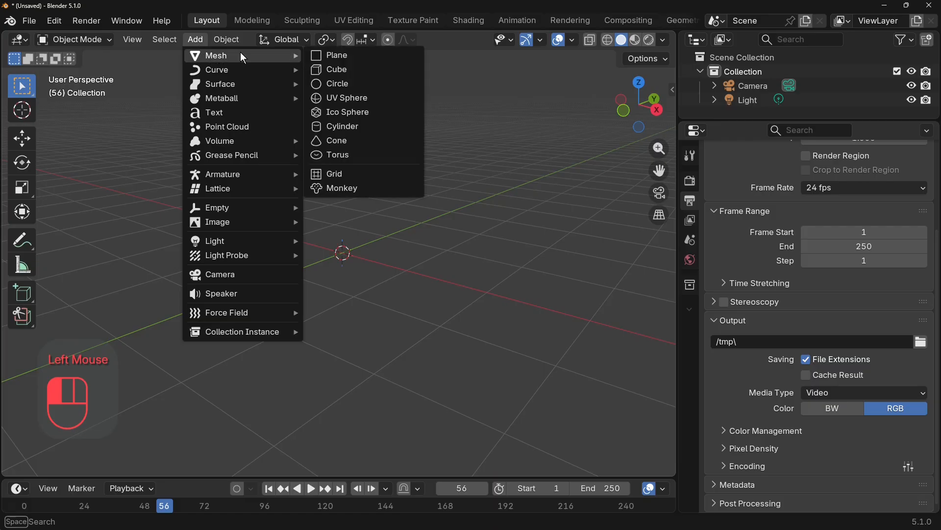
pyautogui.click(359, 135)
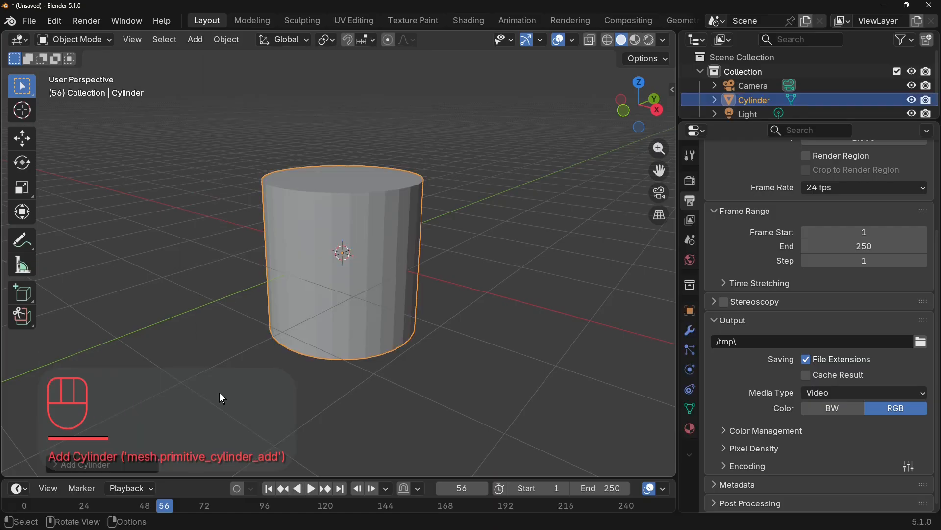
# Set the new cylinder's vertex count to 64.
pyautogui.click(75, 466)
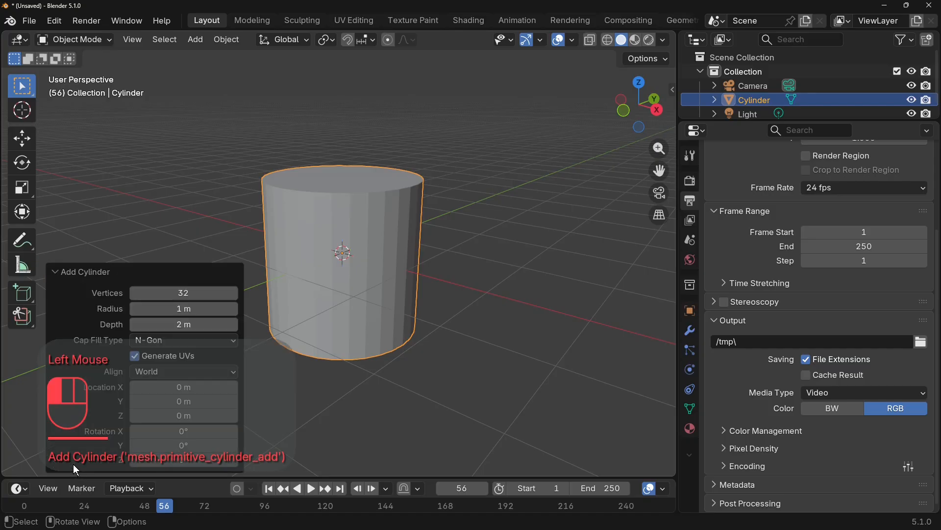
pyautogui.doubleClick(183, 293)
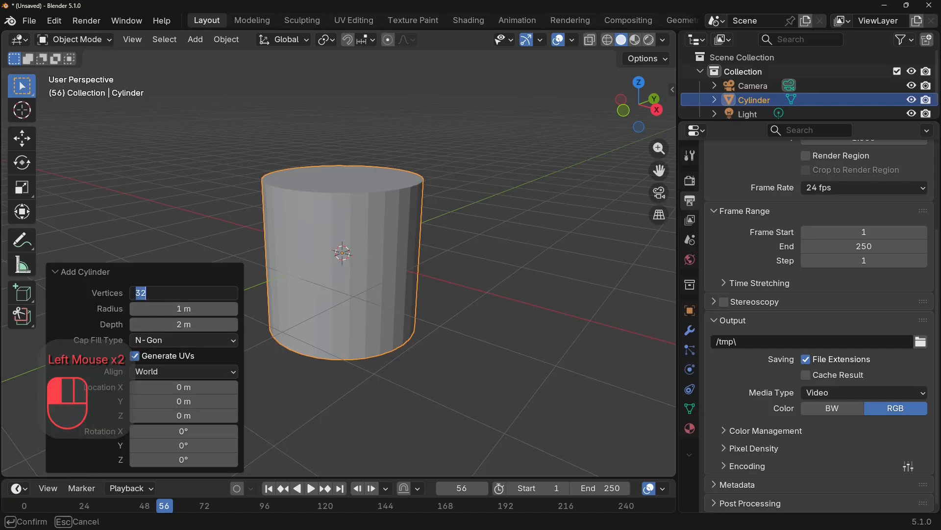
pyautogui.write('64')
pyautogui.press('Return')
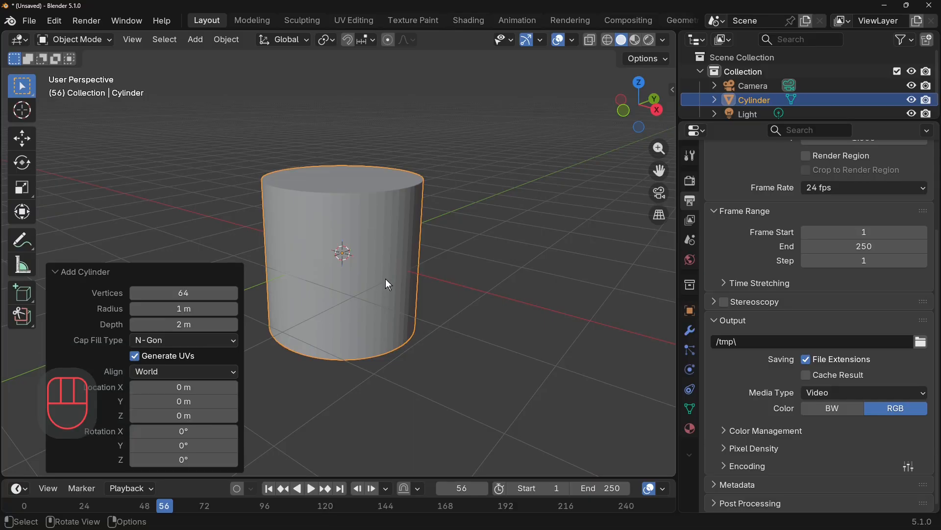
pyautogui.click(69, 274)
# Apply Shade Auto Smooth to the cylinder.
pyautogui.rightClick(340, 282)
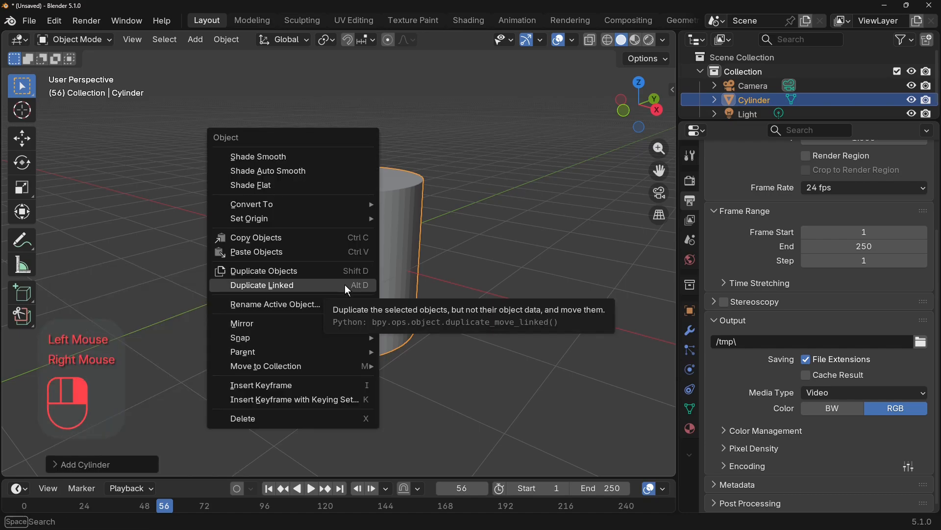
pyautogui.click(304, 170)
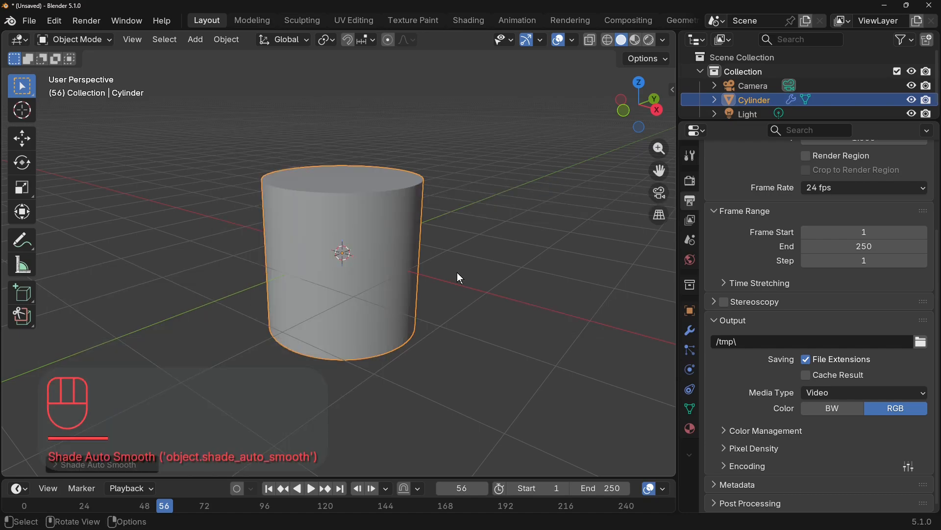
pyautogui.click(457, 273)
# Scale the cylinder along the global Z axis by about 1.32 to make it taller.
pyautogui.moveTo(467, 283); pyautogui.dragTo(454, 264, button='middle')
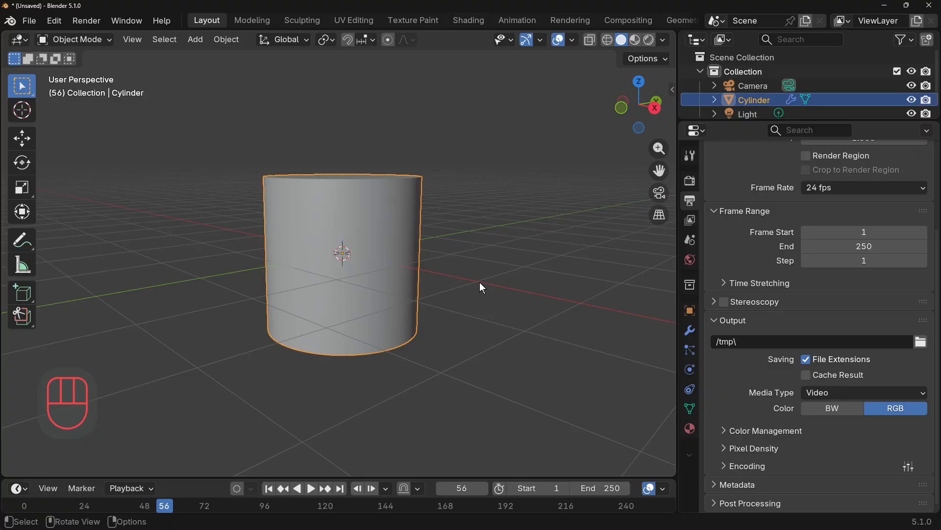
pyautogui.press('s')
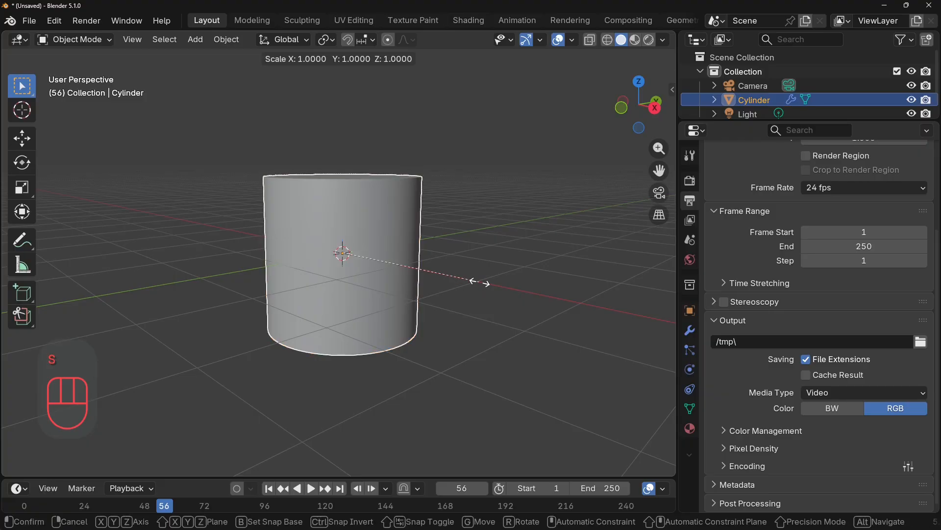
pyautogui.press('z')
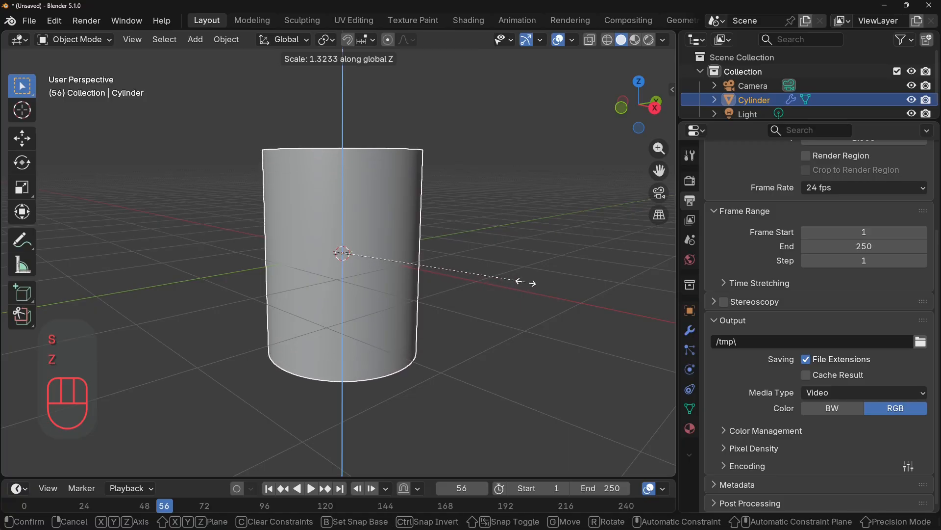
pyautogui.click(525, 282)
# Move the cylinder up along the Z axis until its base sits about level with the grid floor.
pyautogui.scroll(-2, 355, 319)
pyautogui.moveTo(356, 320); pyautogui.dragTo(528, 292, button='middle')
pyautogui.press('g')
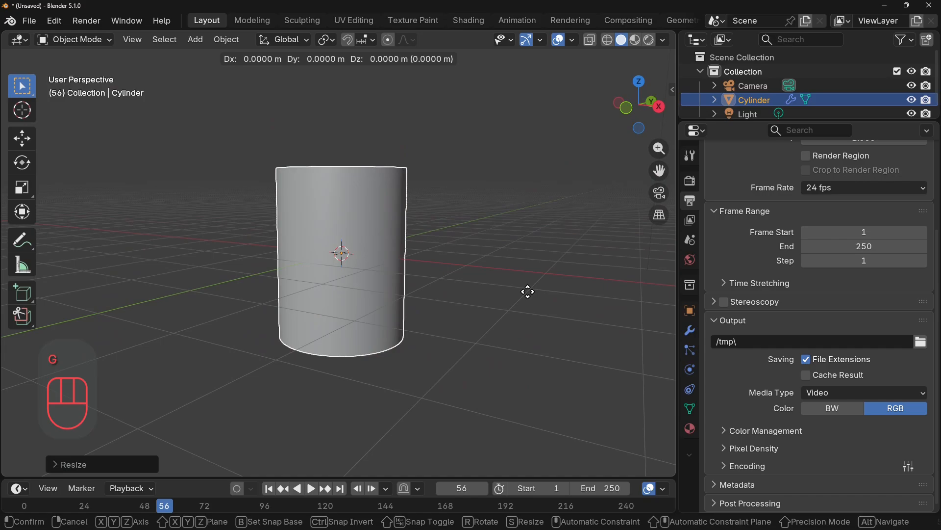
pyautogui.press('z')
pyautogui.click(523, 214)
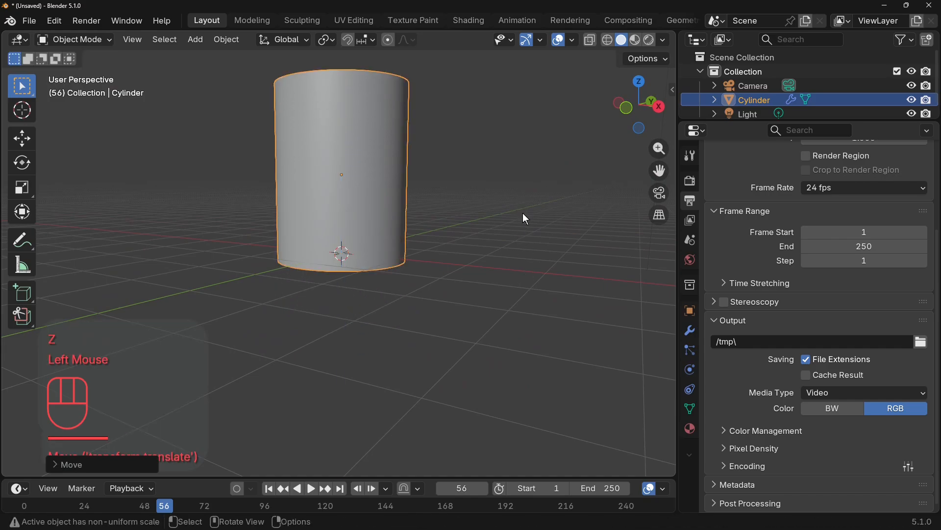
# Switch to the camera view, lock the camera to the view, and reframe it so the whole cylinder fits inside the frame.
pyautogui.scroll(-2, 522, 218)
pyautogui.moveTo(521, 222); pyautogui.dragTo(527, 264, button='middle')
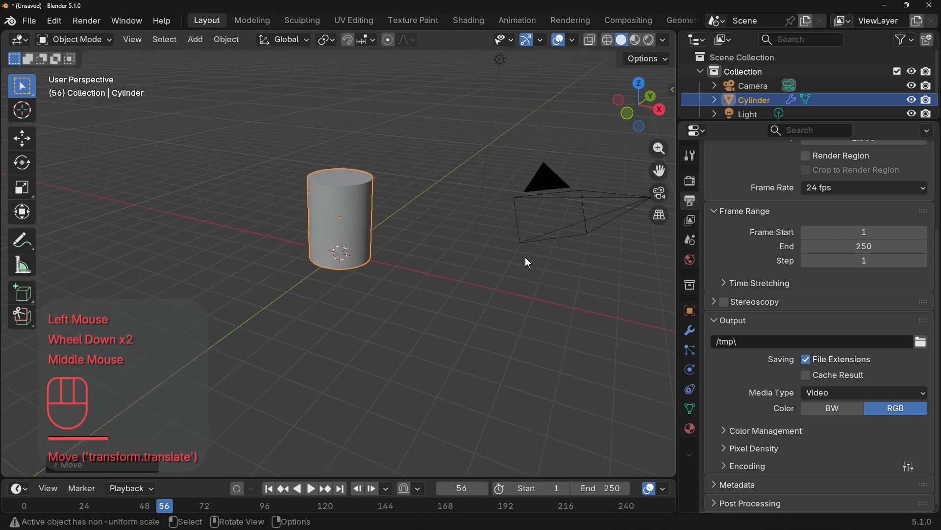
pyautogui.press('KP_0')
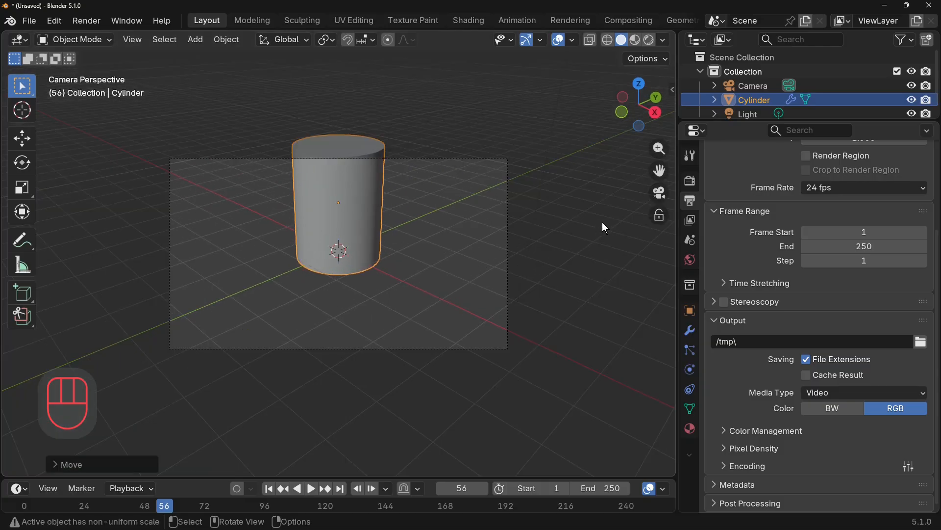
pyautogui.press('n')
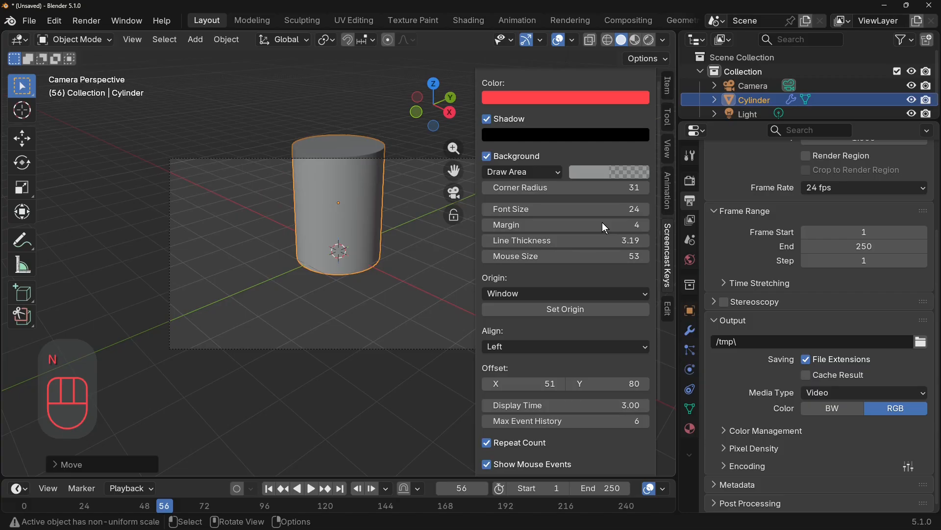
pyautogui.click(668, 149)
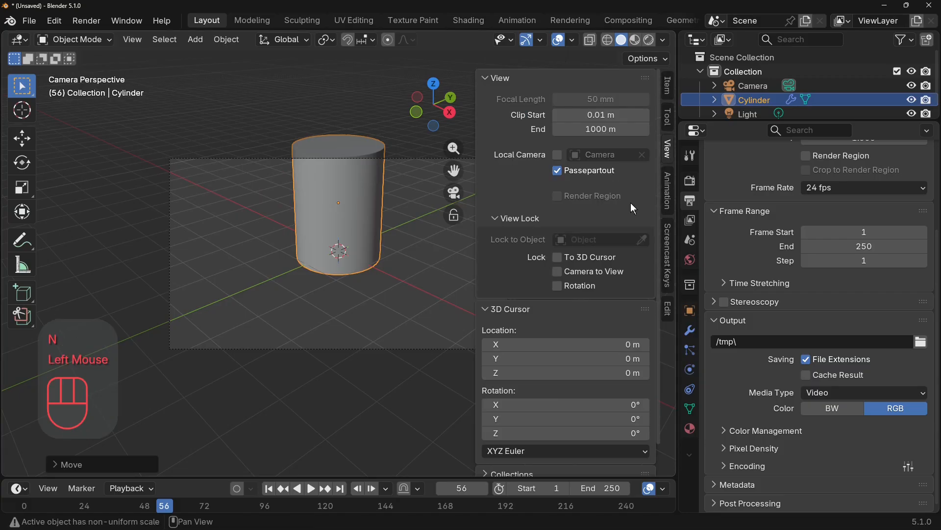
pyautogui.click(567, 271)
pyautogui.keyDown('shift'); pyautogui.moveTo(437, 271); pyautogui.dragTo(407, 293, button='middle'); pyautogui.keyUp('shift')
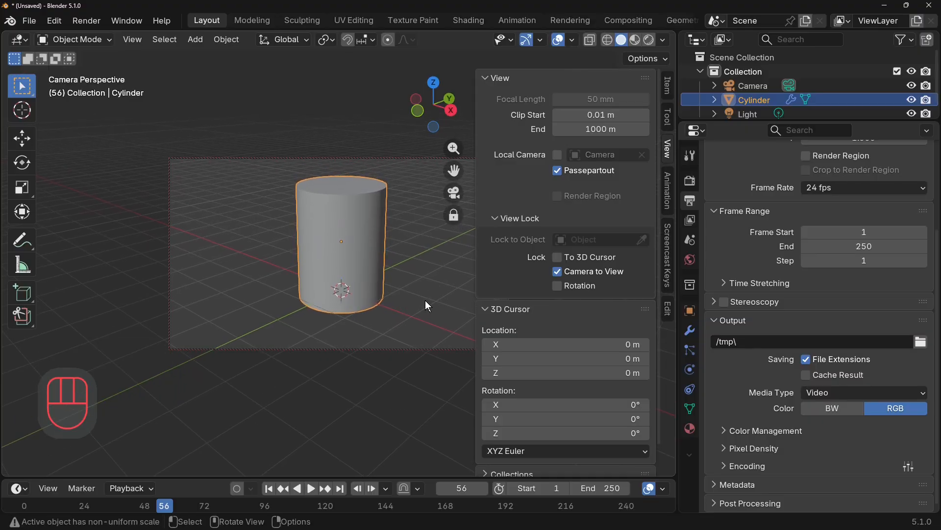
# In Edit Mode with face selection, extrude the cylinder's top face in place and scale it slightly inward to form a thin rim.
pyautogui.press('Tab')
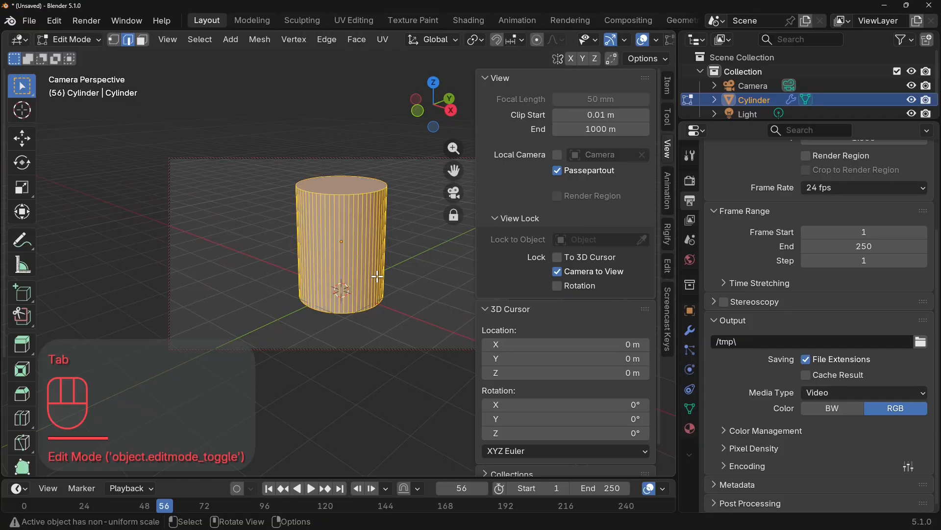
pyautogui.click(143, 41)
pyautogui.doubleClick(367, 195)
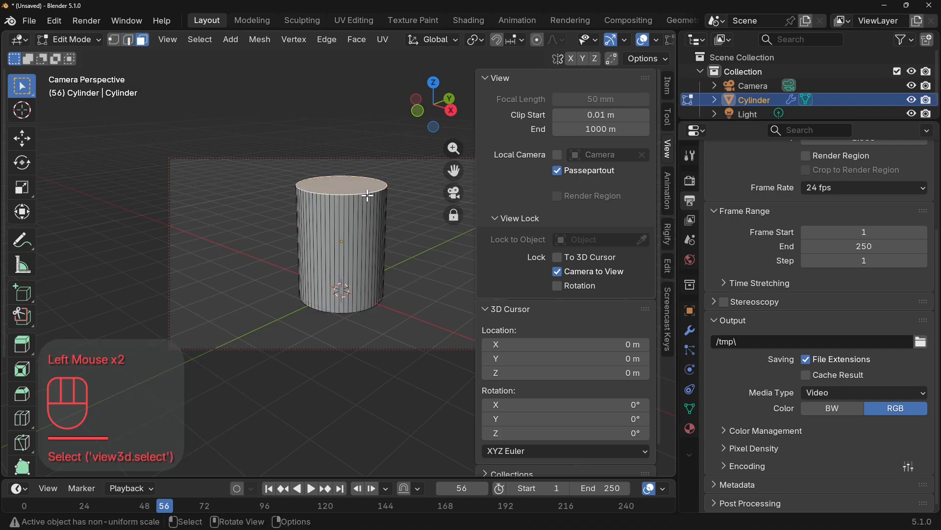
pyautogui.press('e')
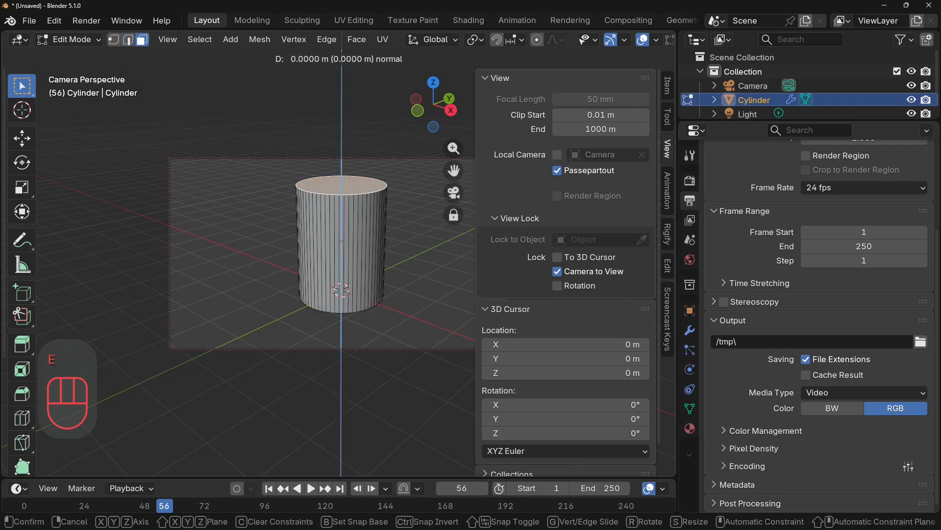
pyautogui.press('s')
pyautogui.click(406, 210)
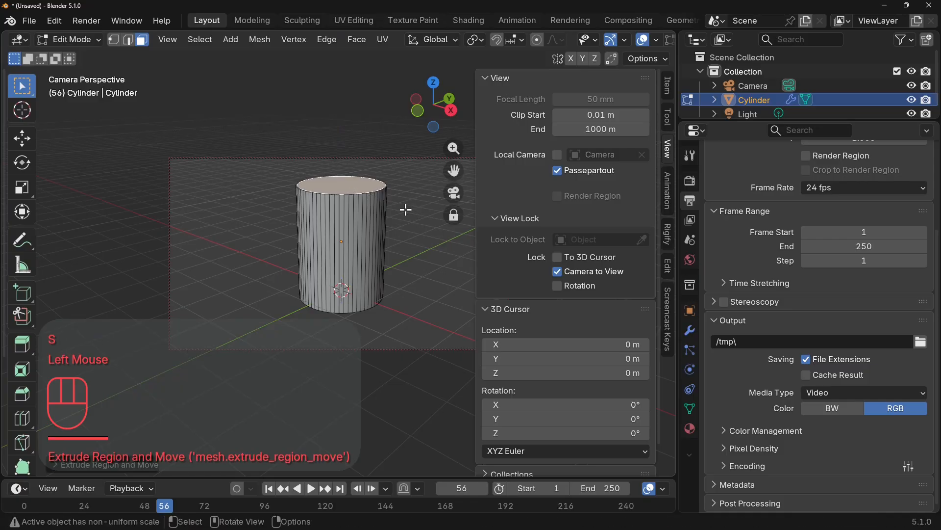
pyautogui.press('e')
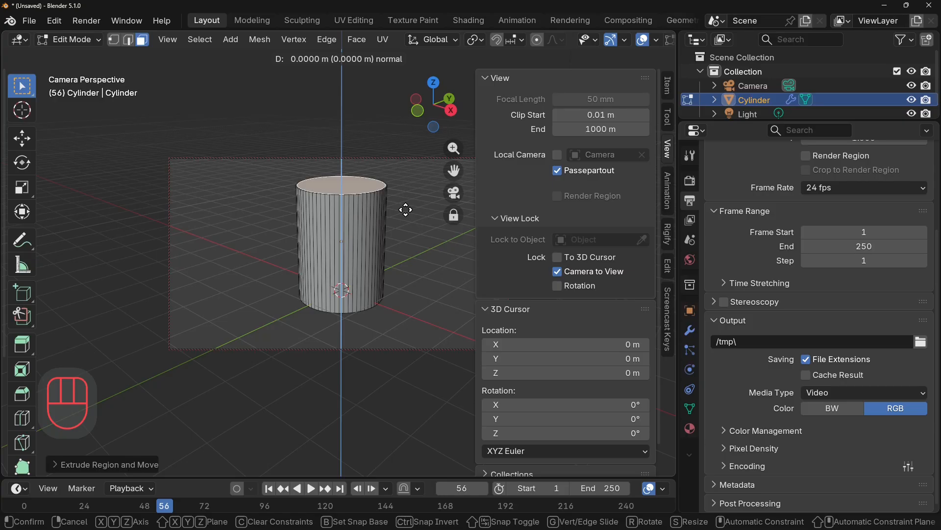
pyautogui.click(405, 211)
pyautogui.hotkey('ctrl', 'z')
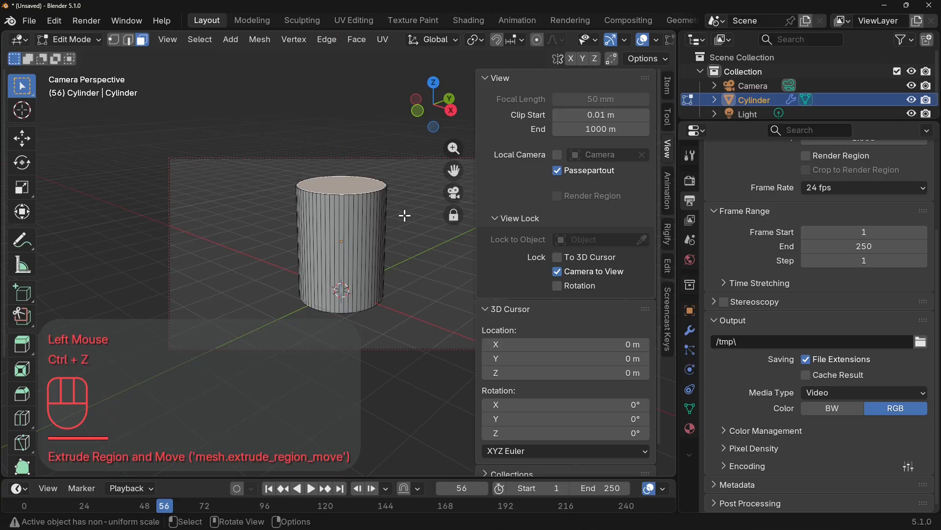
# Extrude the inner top face about 0.11 m downward along the global Z axis to recess it below the rim.
pyautogui.press('e')
pyautogui.press('z')
pyautogui.press('z')
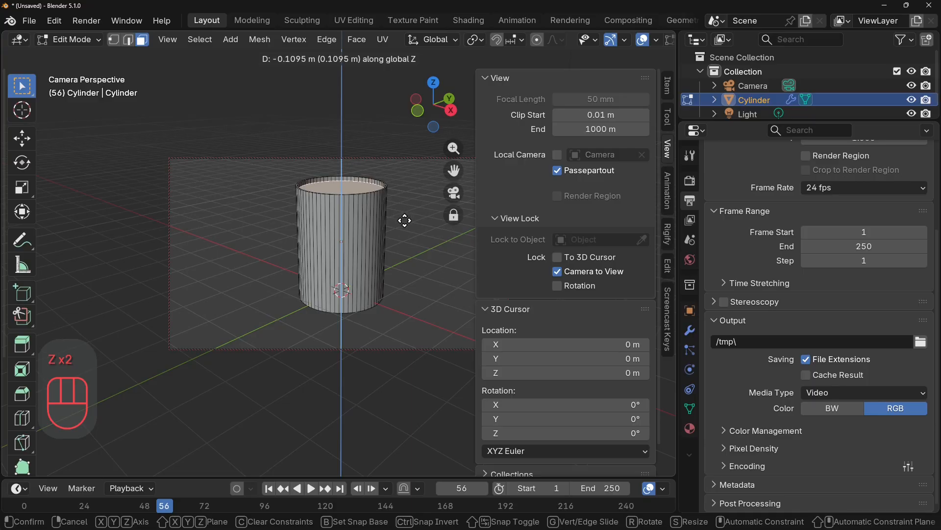
pyautogui.click(404, 220)
pyautogui.scroll(2, 401, 220)
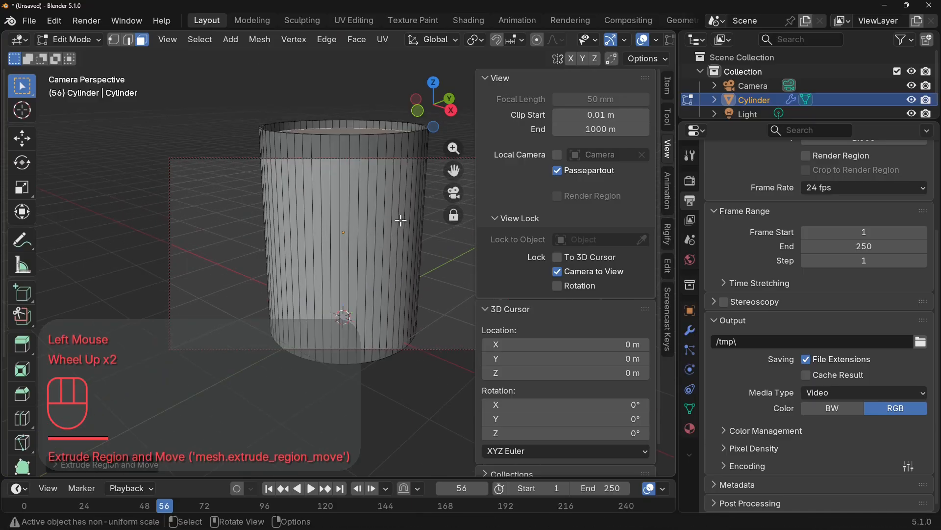
pyautogui.scroll(-2, 401, 221)
# Add two horizontal loop cuts around the cylinder's side and scale them apart about 2.8 times along Z, toward the top and bottom edges.
pyautogui.click(359, 233)
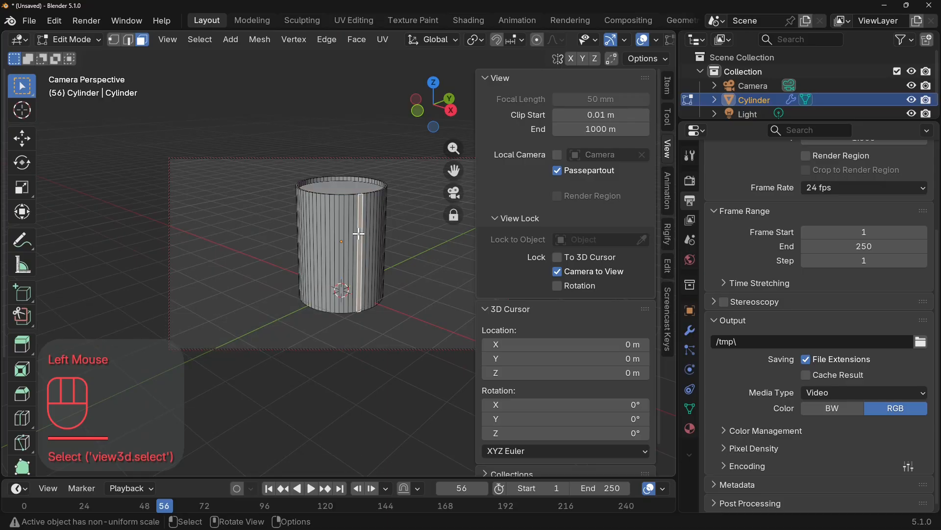
pyautogui.hotkey('ctrl', 'r')
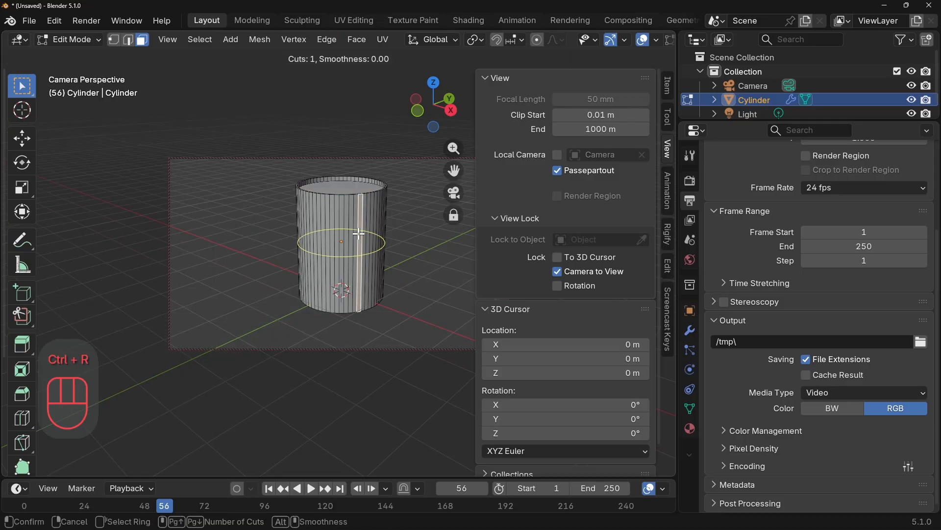
pyautogui.scroll(1, 359, 233)
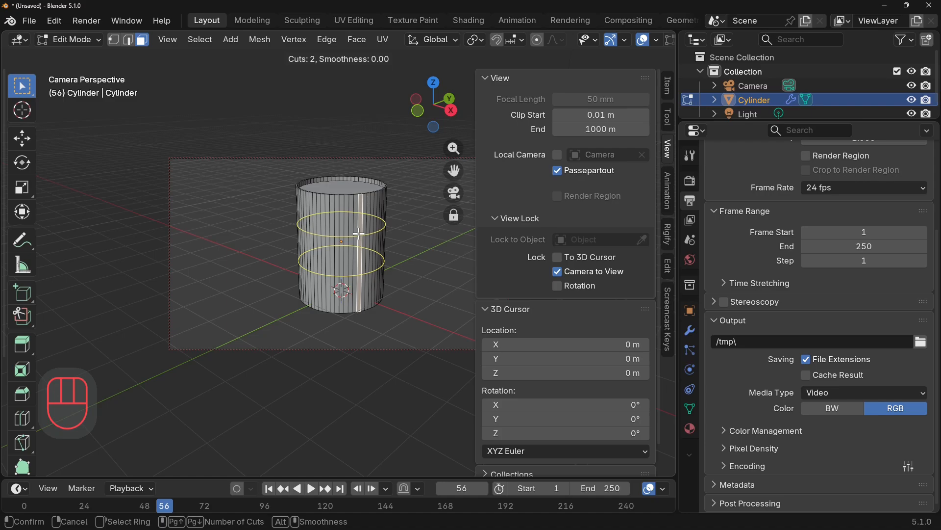
pyautogui.click(359, 234)
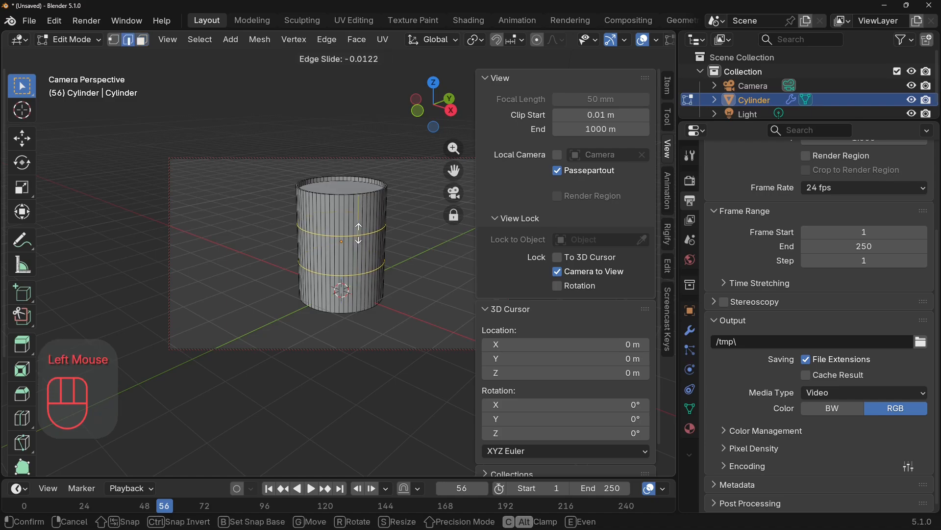
pyautogui.click(358, 234)
pyautogui.press('s')
pyautogui.press('z')
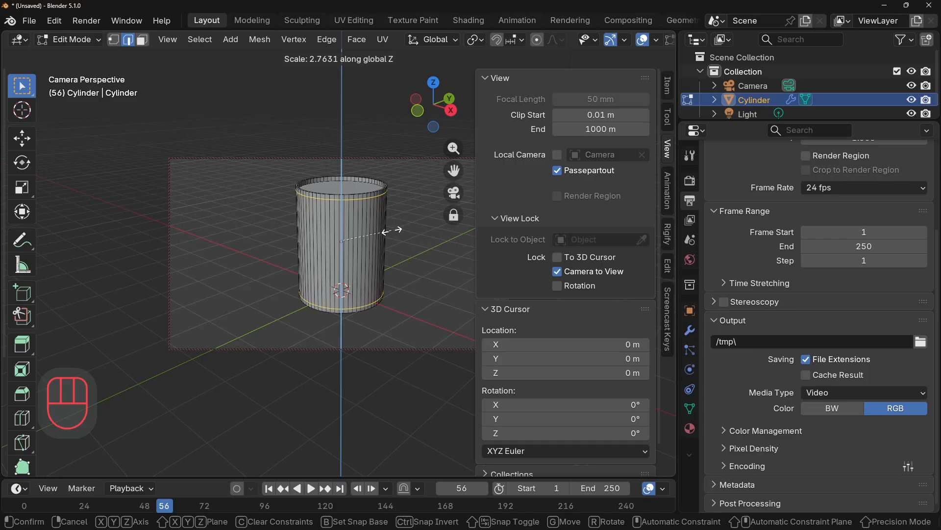
pyautogui.click(395, 231)
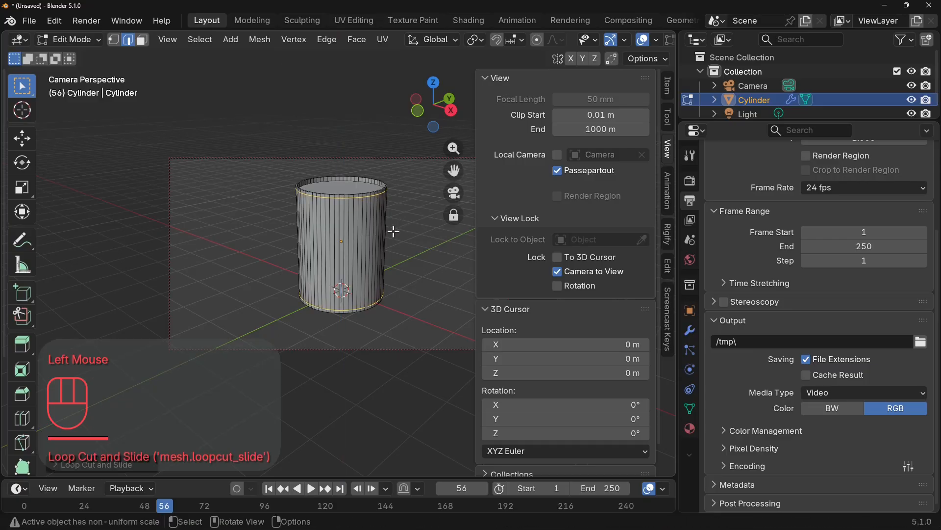
# Bevel the cylinder's bottom edge loop with a width of 0.04 m and 3 segments, and inspect the result in Object Mode.
pyautogui.moveTo(380, 348); pyautogui.dragTo(374, 281, button='middle')
pyautogui.scroll(2, 374, 282)
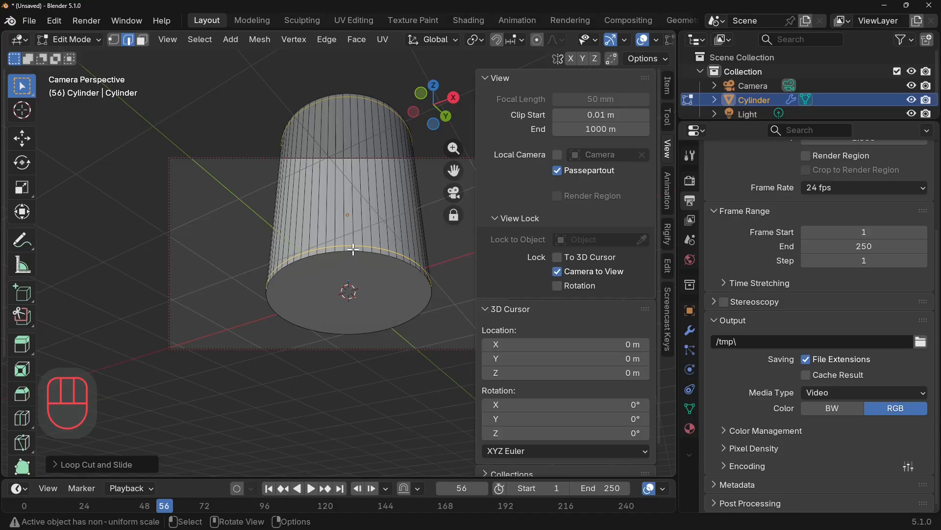
pyautogui.press('alt')
pyautogui.click(130, 39)
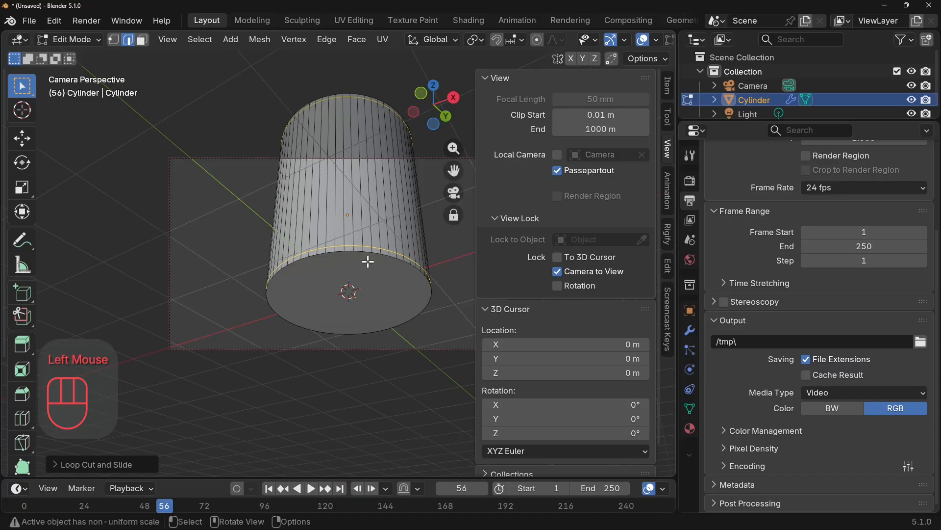
pyautogui.press('alt')
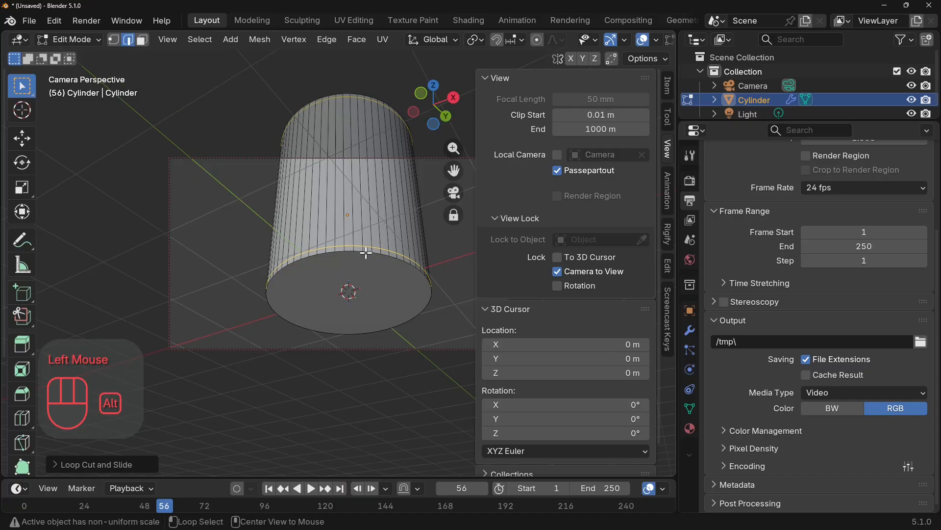
pyautogui.keyDown('alt'); pyautogui.click(366, 252); pyautogui.keyUp('alt')
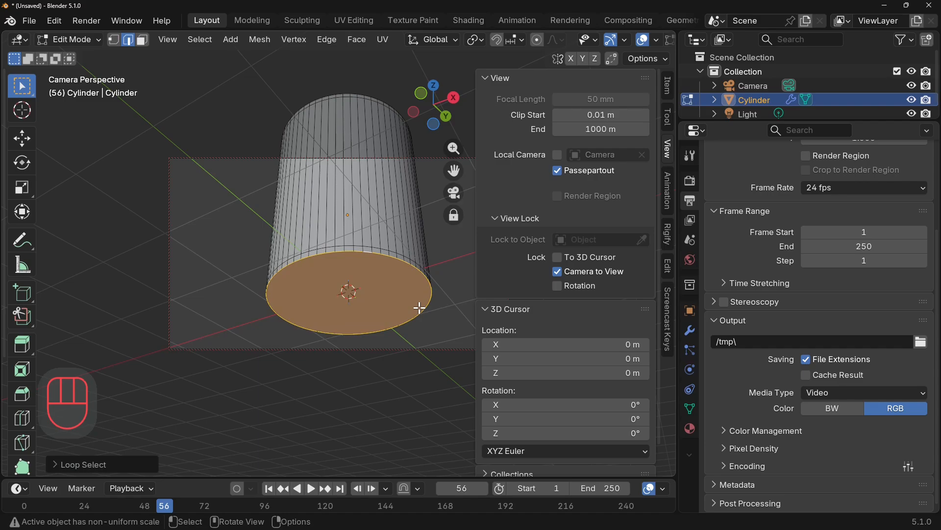
pyautogui.hotkey('ctrl', 'b')
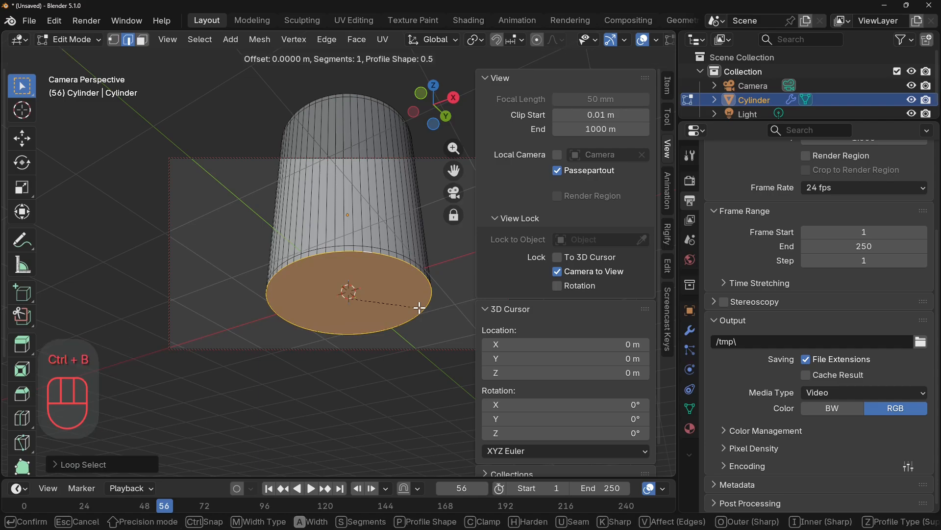
pyautogui.click(419, 308)
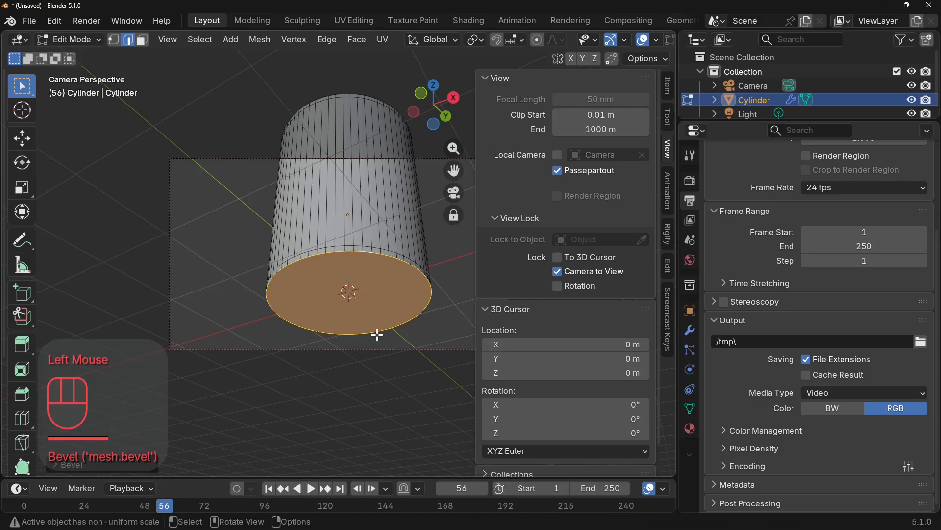
pyautogui.click(76, 466)
pyautogui.click(233, 243)
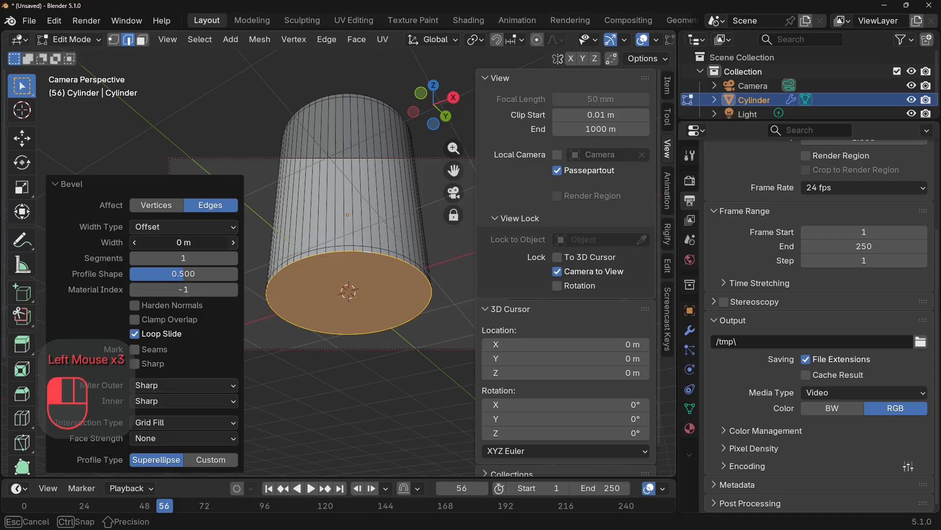
pyautogui.click(233, 243)
pyautogui.click(233, 243)
pyautogui.click(234, 243)
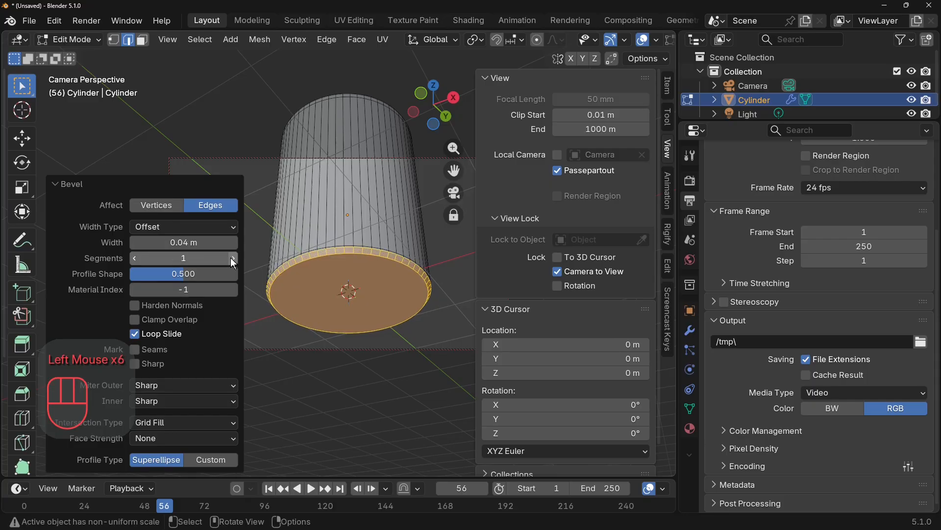
pyautogui.click(232, 258)
pyautogui.click(232, 258)
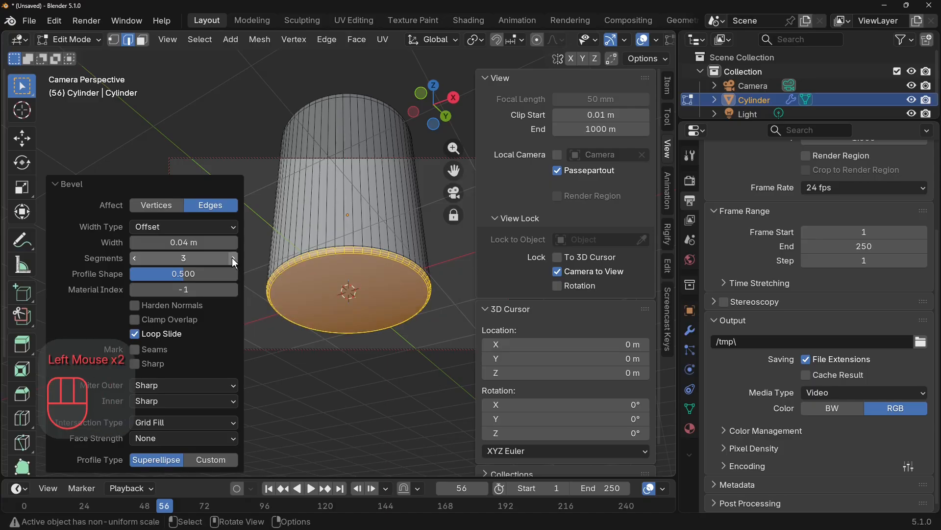
pyautogui.press('Tab')
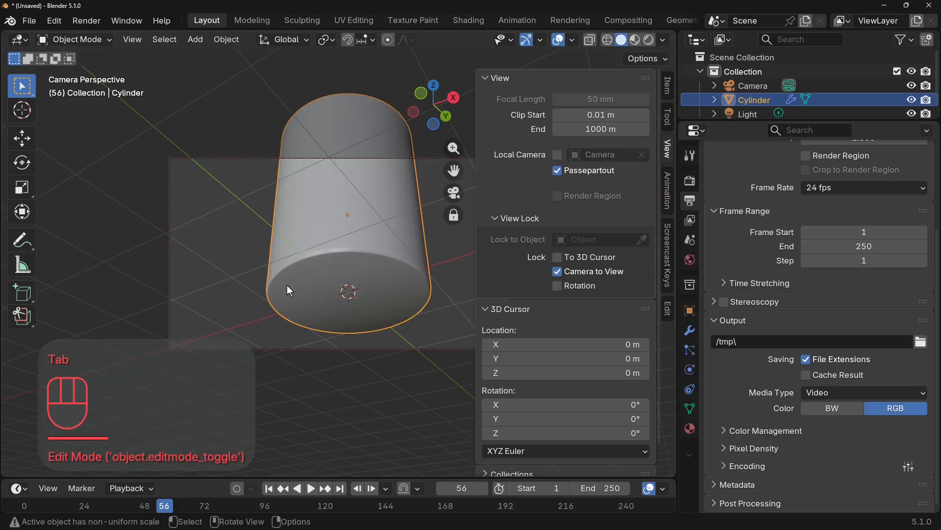
pyautogui.moveTo(333, 339); pyautogui.dragTo(339, 366, button='middle')
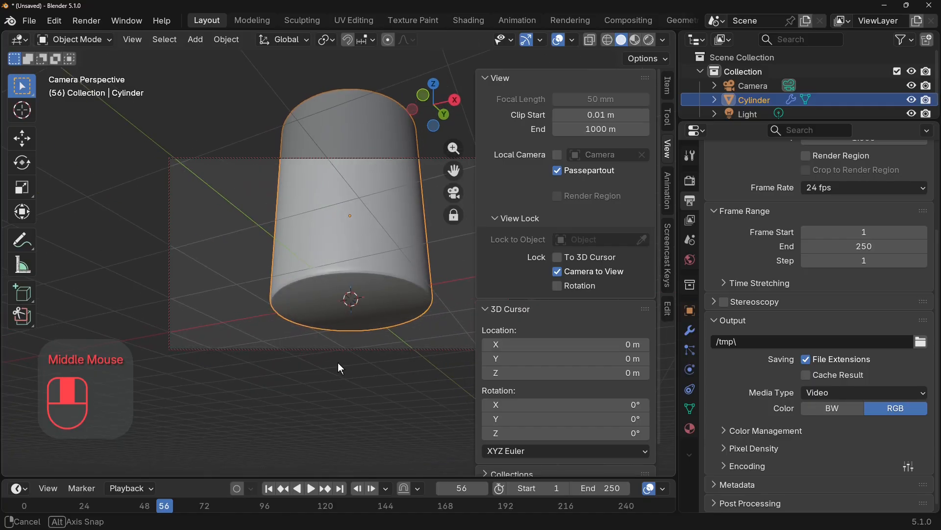
# In Edit Mode, extrude the bottom face in place, scale it inward to about 0.84, and move it about 0.039 m up along Z.
pyautogui.press('Tab')
pyautogui.click(393, 279)
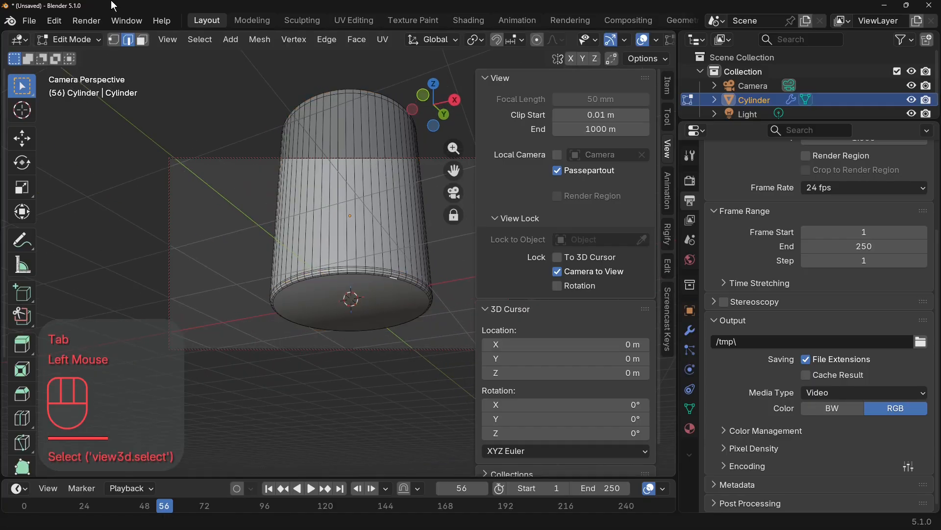
pyautogui.click(139, 42)
pyautogui.click(381, 313)
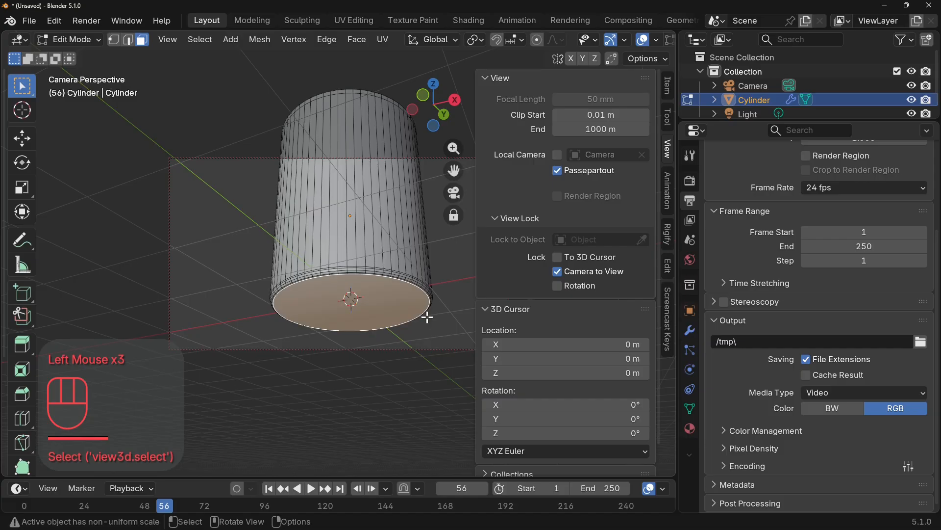
pyautogui.press('e')
pyautogui.press('s')
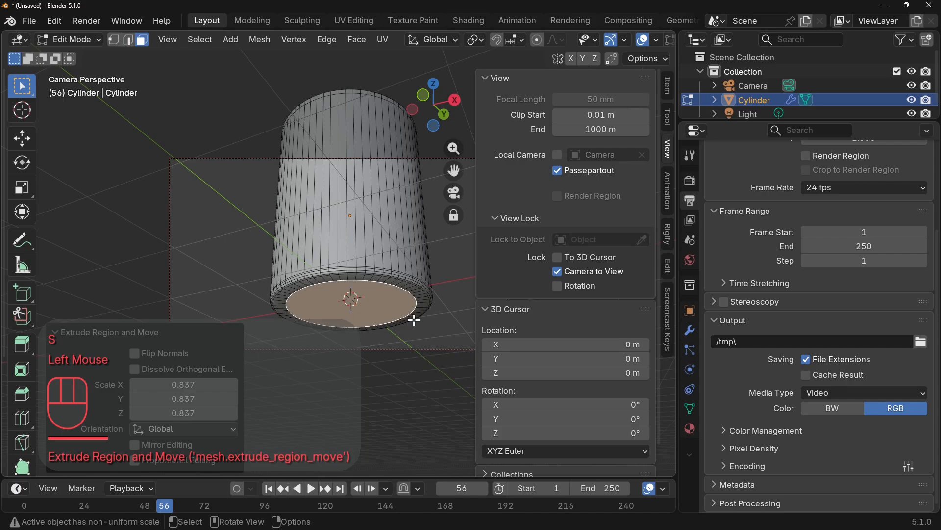
pyautogui.press('g')
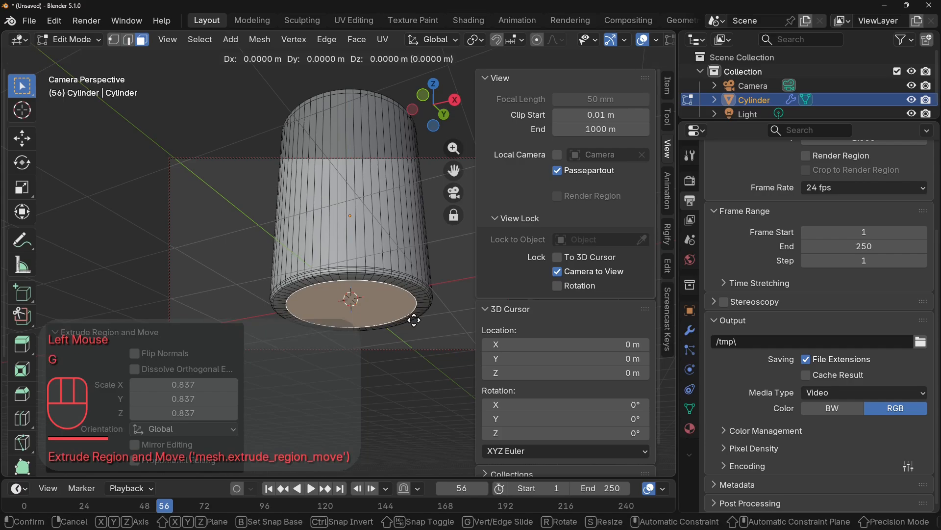
pyautogui.press('z')
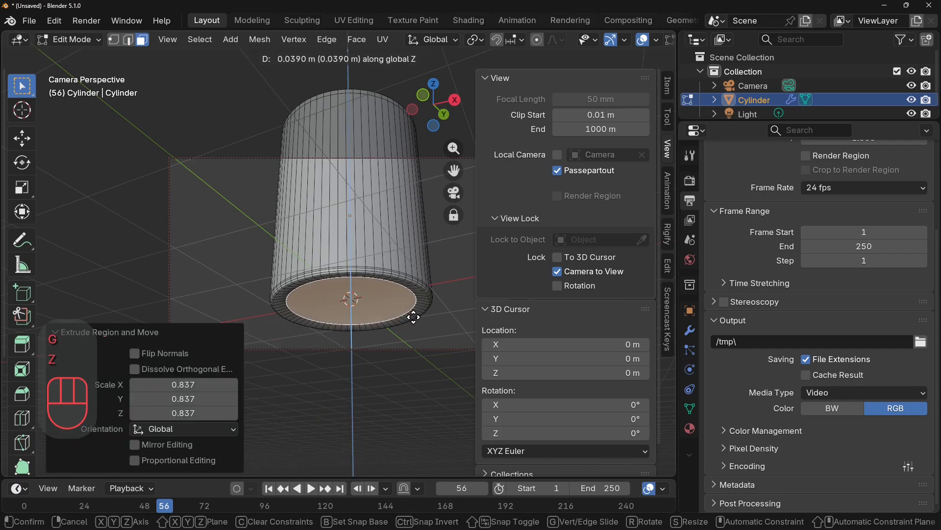
pyautogui.click(417, 316)
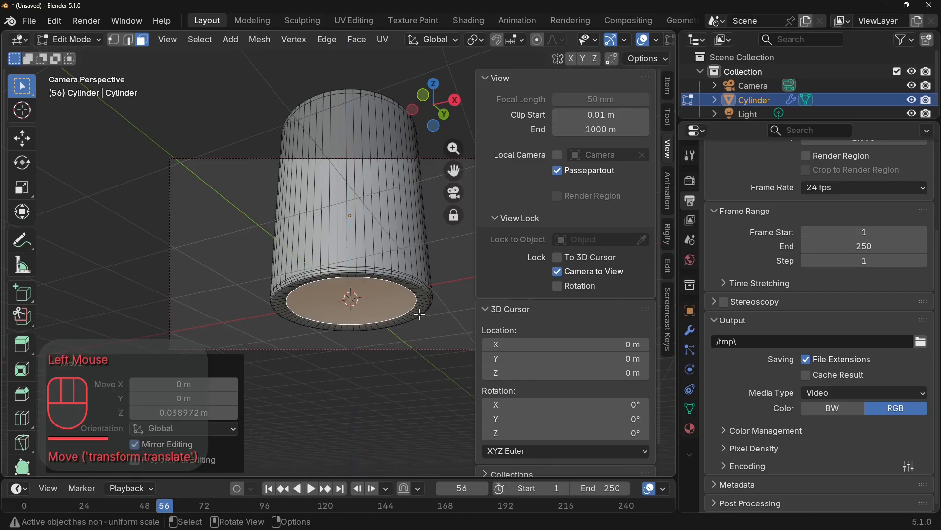
# Extrude the recessed bottom face inward again, scaling by about 0.83 to form further concentric edges, and return to Object Mode.
pyautogui.press('e')
pyautogui.press('s')
pyautogui.click(405, 315)
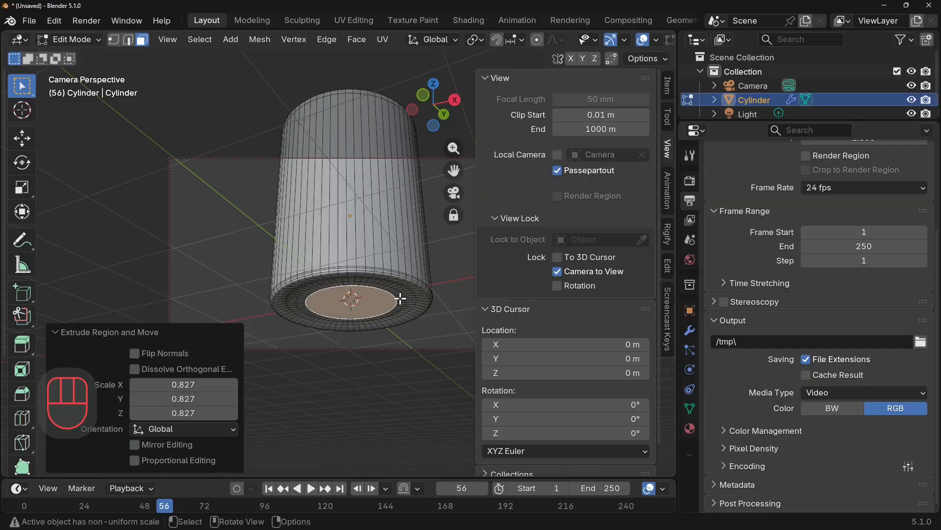
pyautogui.press('Tab')
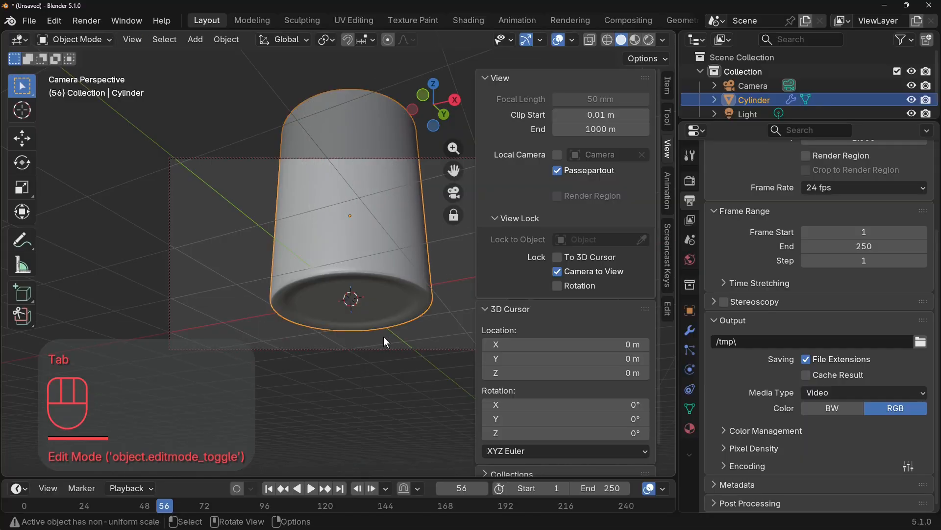
# Reframe the whole cylinder from slightly above in the camera view, unlock the camera from the view, and hide the sidebar.
pyautogui.moveTo(384, 340); pyautogui.dragTo(382, 375, button='middle')
pyautogui.scroll(-2, 383, 410)
pyautogui.scroll(-1, 383, 406)
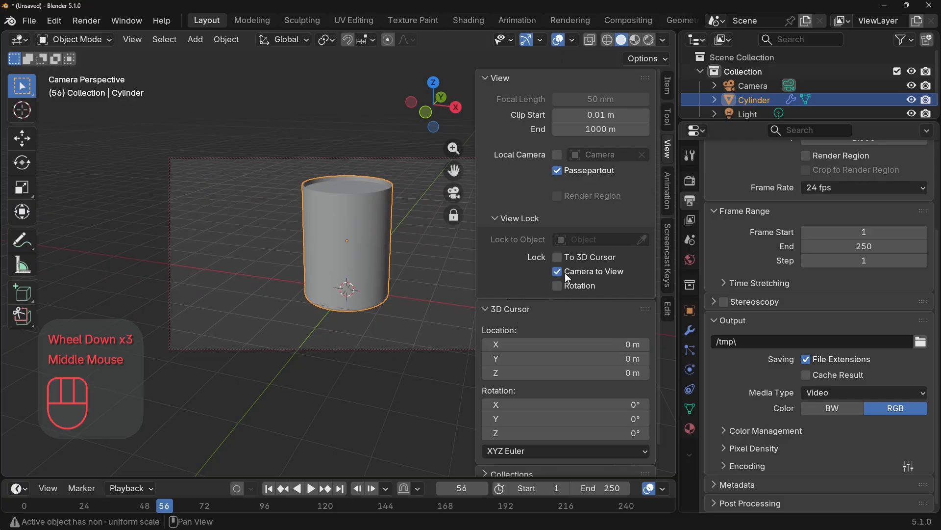
pyautogui.click(557, 272)
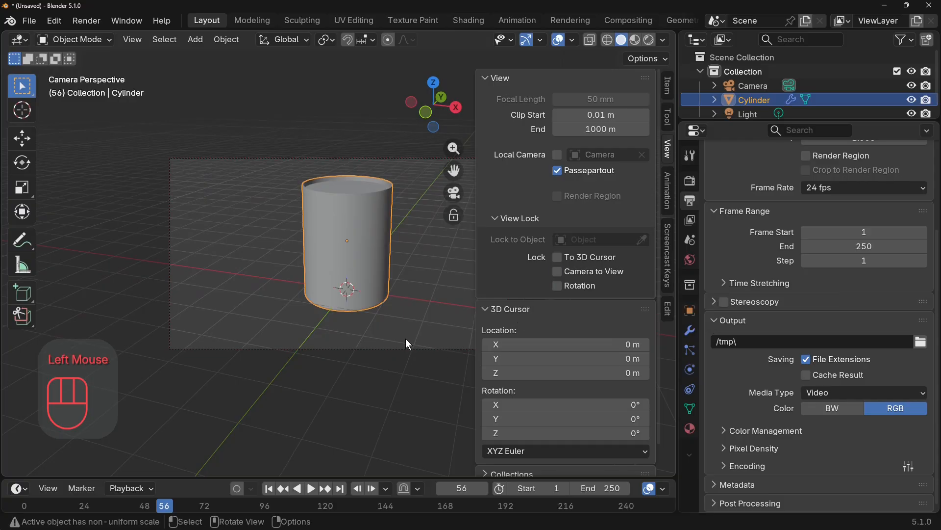
pyautogui.press('n')
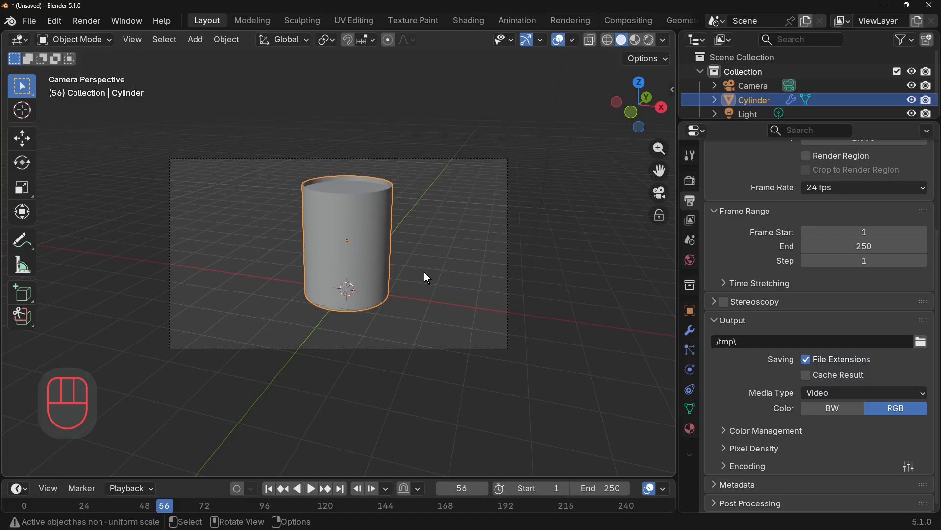
# In Edit Mode, extrude the thin face loop around the cylinder's upper edge outward along its normals by about 0.0314 m.
pyautogui.press('Tab')
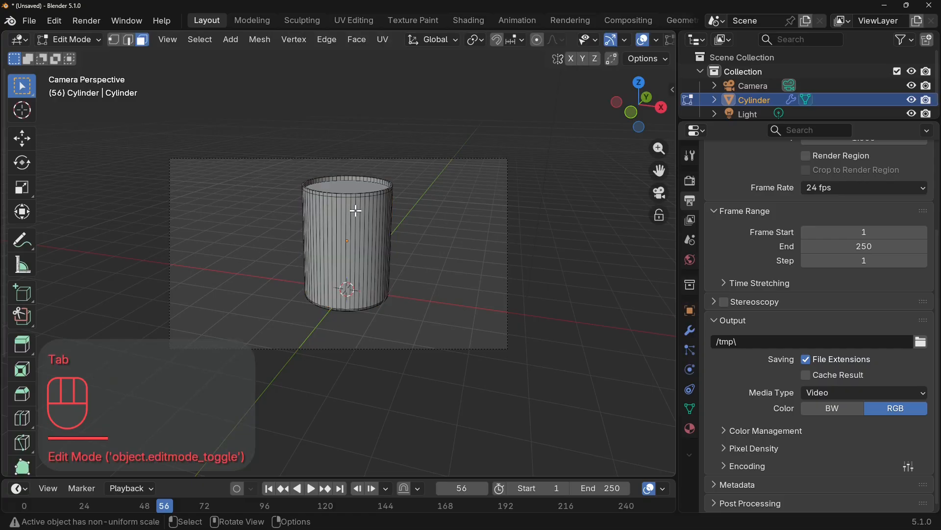
pyautogui.scroll(4, 391, 216)
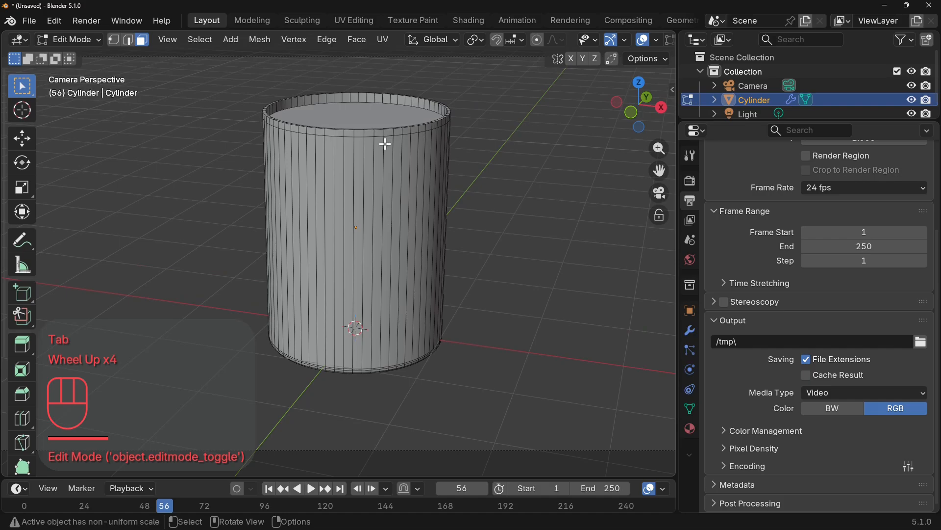
pyautogui.press('Tab')
pyautogui.press('Tab')
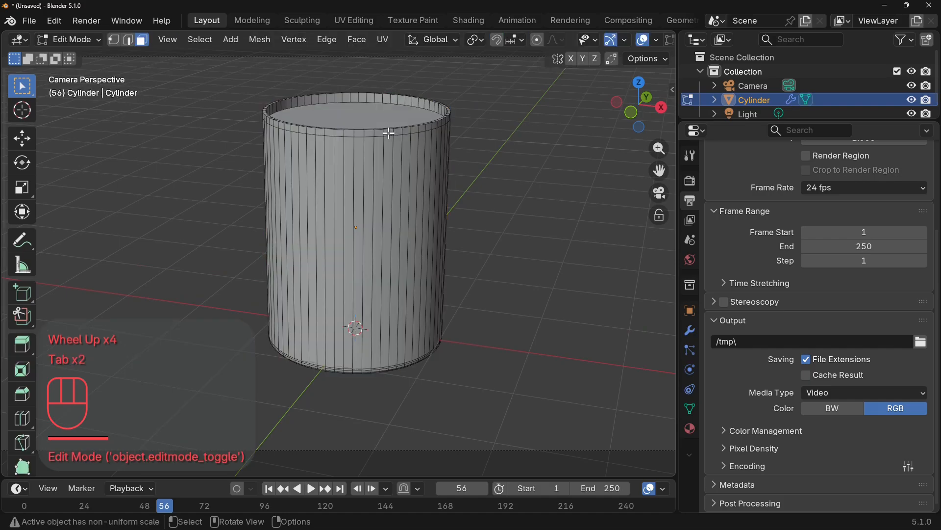
pyautogui.click(142, 40)
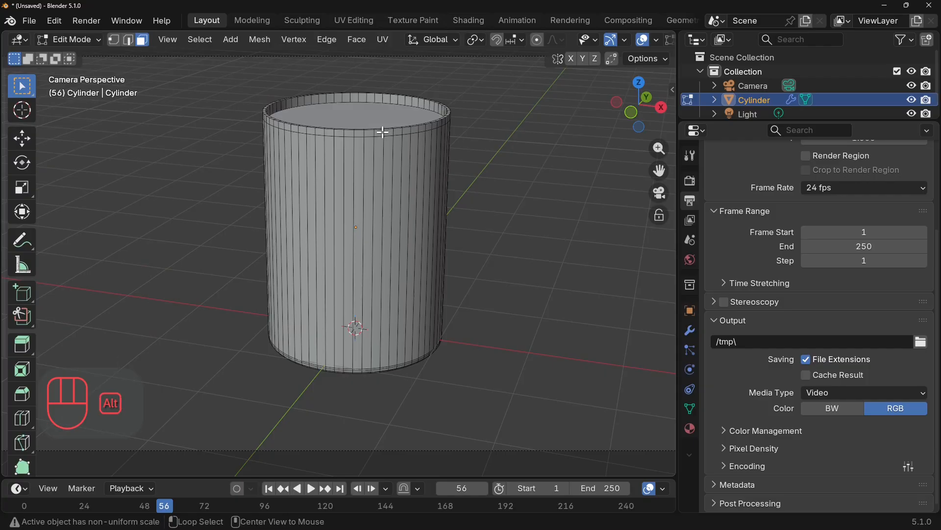
pyautogui.keyDown('alt'); pyautogui.click(382, 132); pyautogui.keyUp('alt')
pyautogui.rightClick(382, 131)
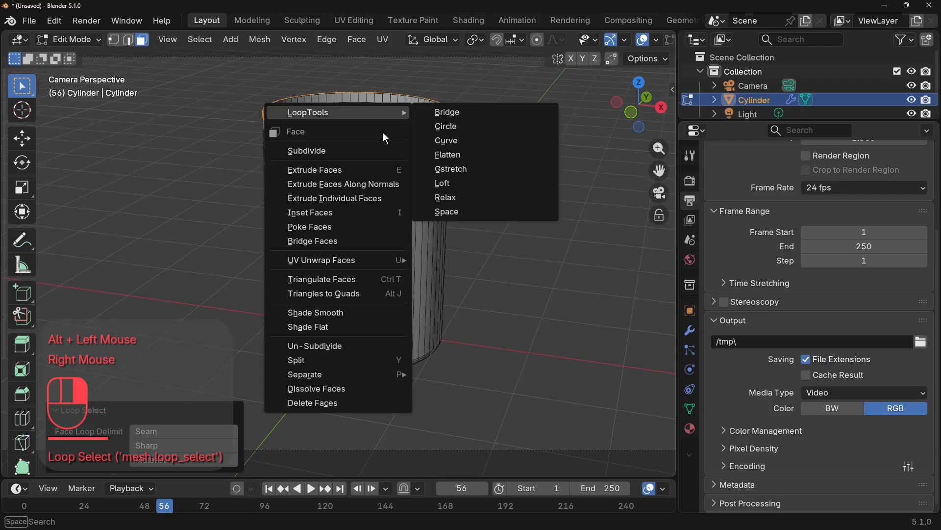
pyautogui.click(389, 184)
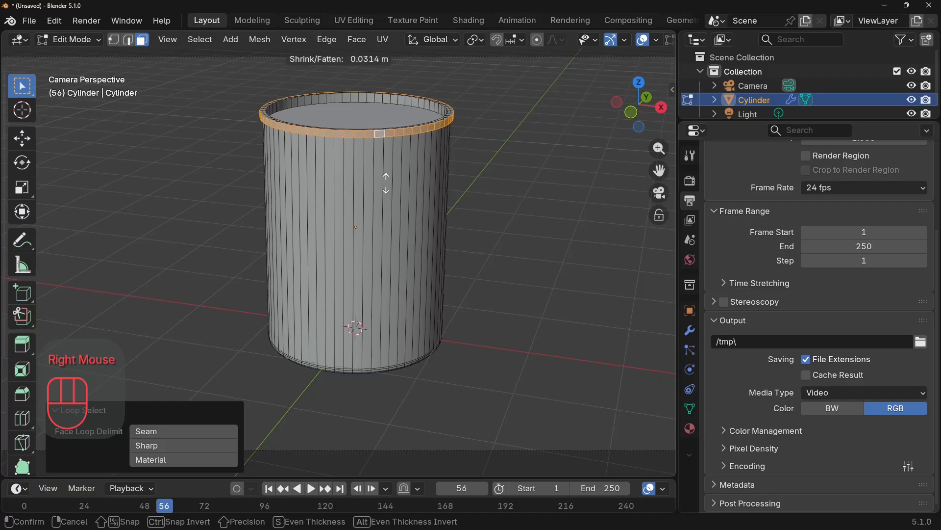
pyautogui.click(388, 183)
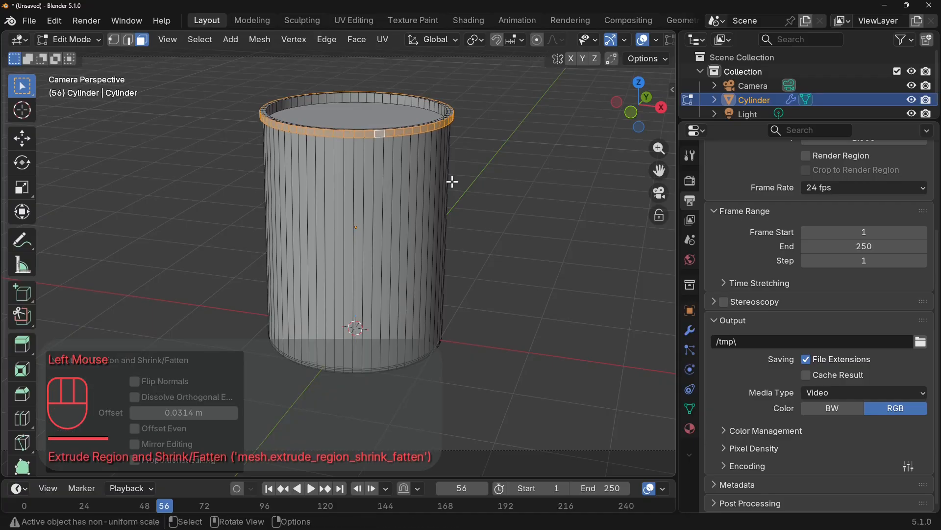
# Scale the selected raised rim band along its local Z axis to about 0.832 and return to Object Mode.
pyautogui.press('s')
pyautogui.press('z')
pyautogui.press('z')
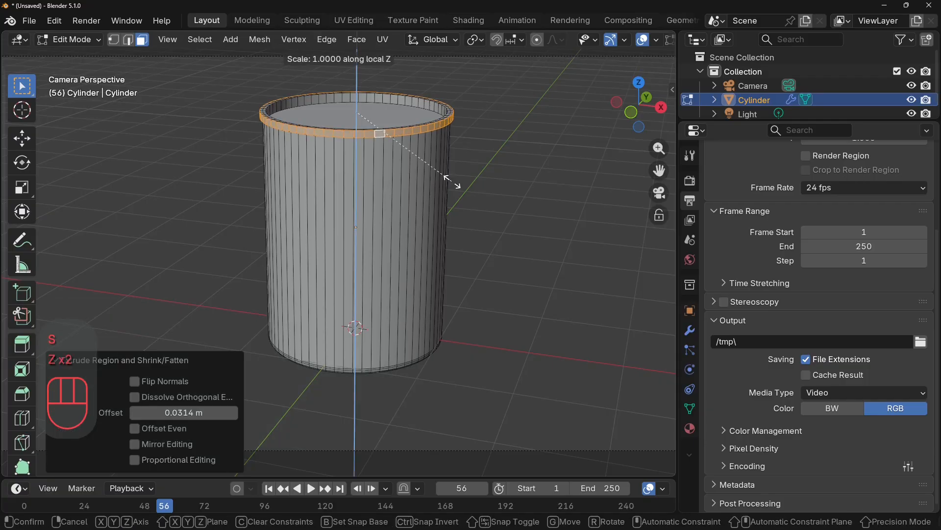
pyautogui.click(424, 182)
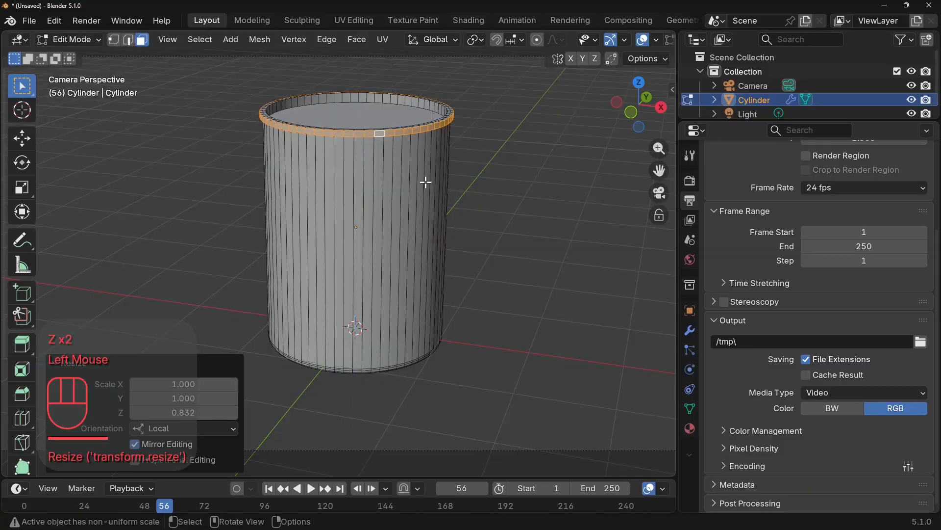
pyautogui.press('Tab')
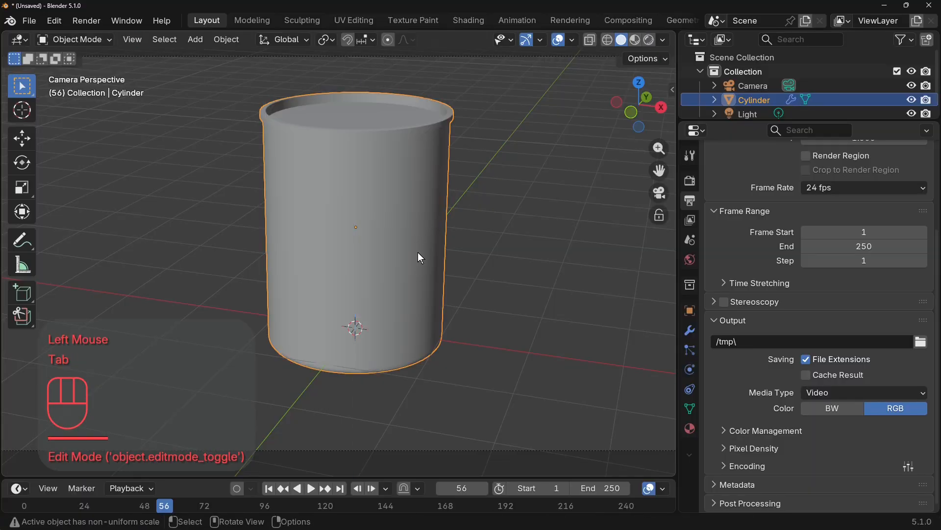
# In Edit Mode, extrude the recessed top face inward at about 0.832 scale, then again at about 0.979 for a thin outer ring.
pyautogui.scroll(2, 418, 286)
pyautogui.moveTo(417, 252); pyautogui.dragTo(420, 353, button='middle')
pyautogui.press('Tab')
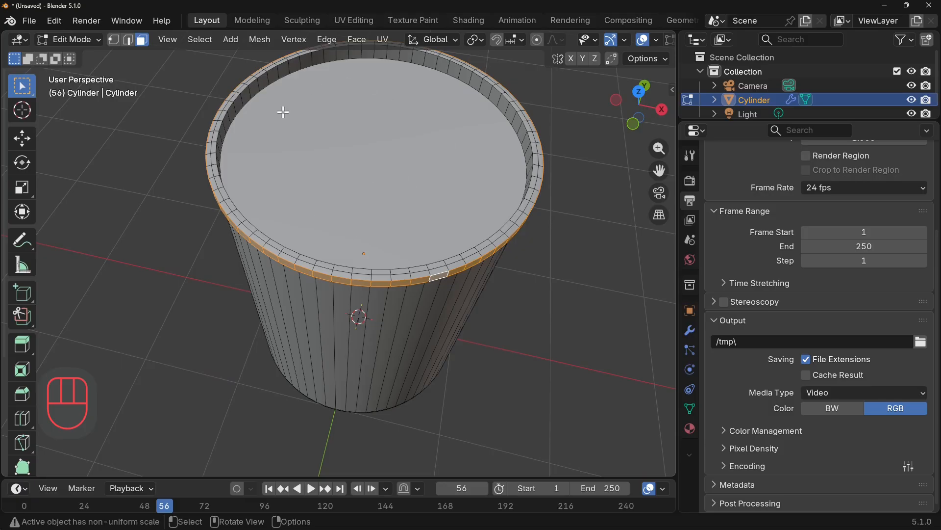
pyautogui.click(129, 40)
pyautogui.doubleClick(397, 144)
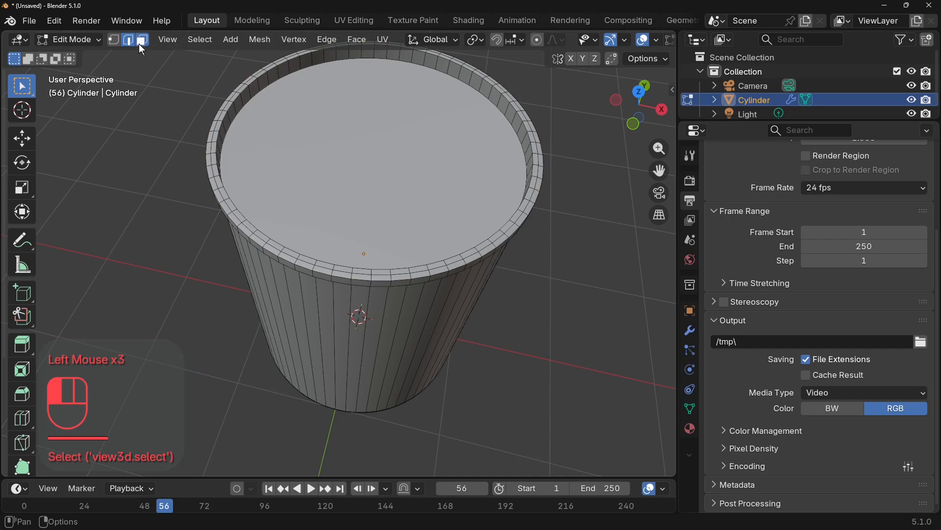
pyautogui.click(142, 39)
pyautogui.click(490, 158)
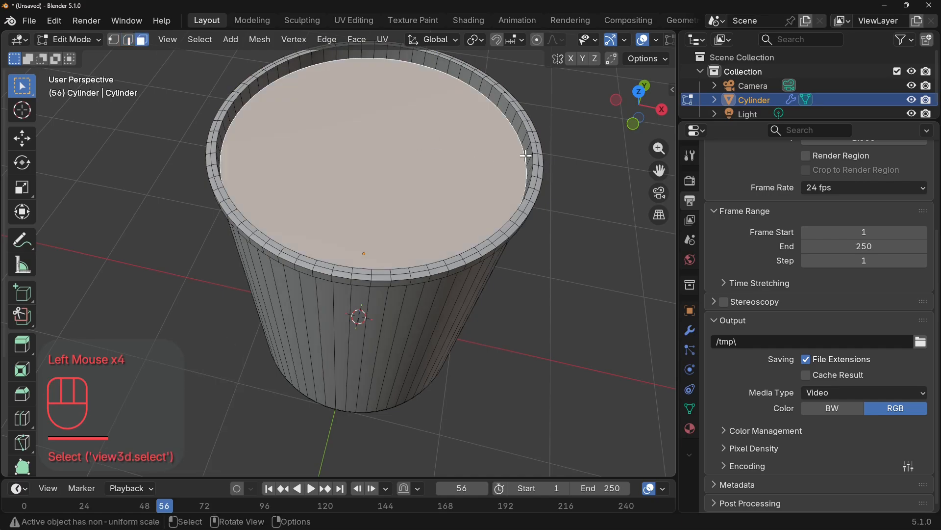
pyautogui.press('e')
pyautogui.press('s')
pyautogui.click(496, 164)
pyautogui.press('e')
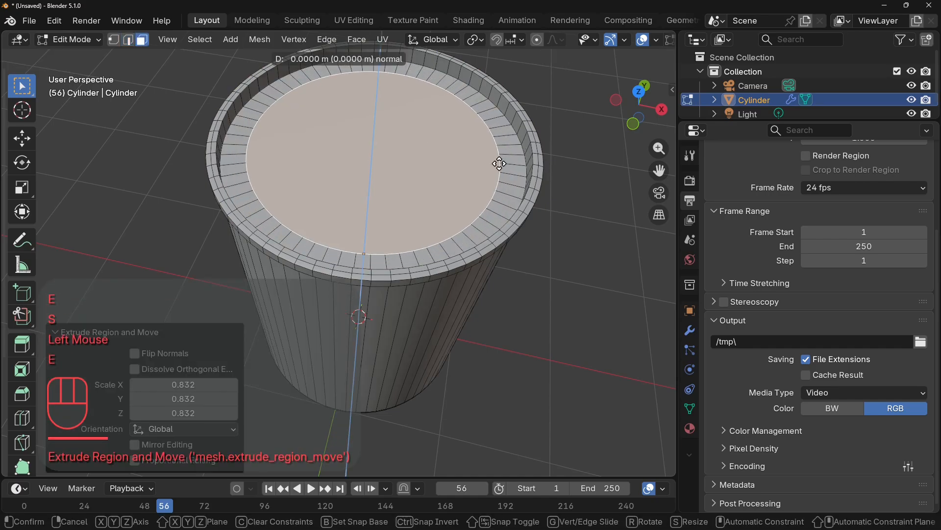
pyautogui.press('s')
pyautogui.click(497, 167)
# Extrude the central top face inward at about 0.679 scale, then again at about 0.953 to form a thin inner ring.
pyautogui.press('e')
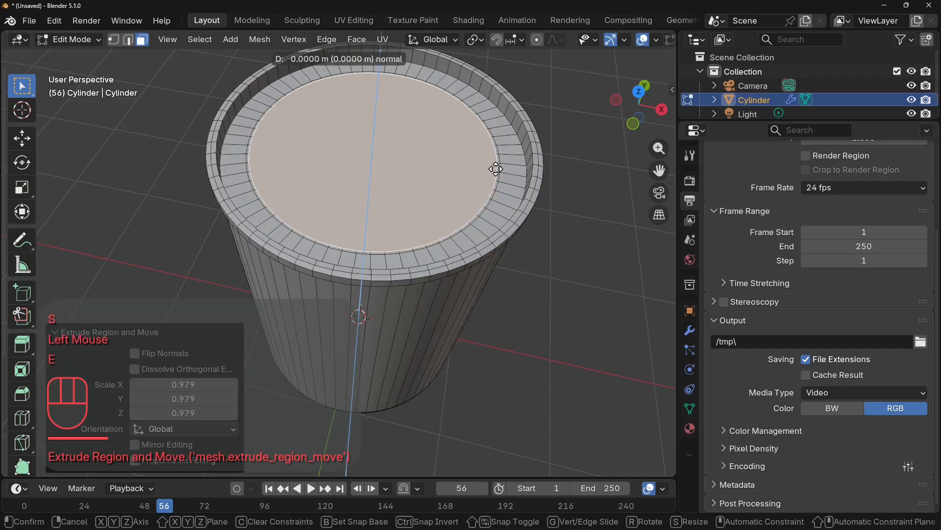
pyautogui.press('s')
pyautogui.click(452, 180)
pyautogui.press('r')
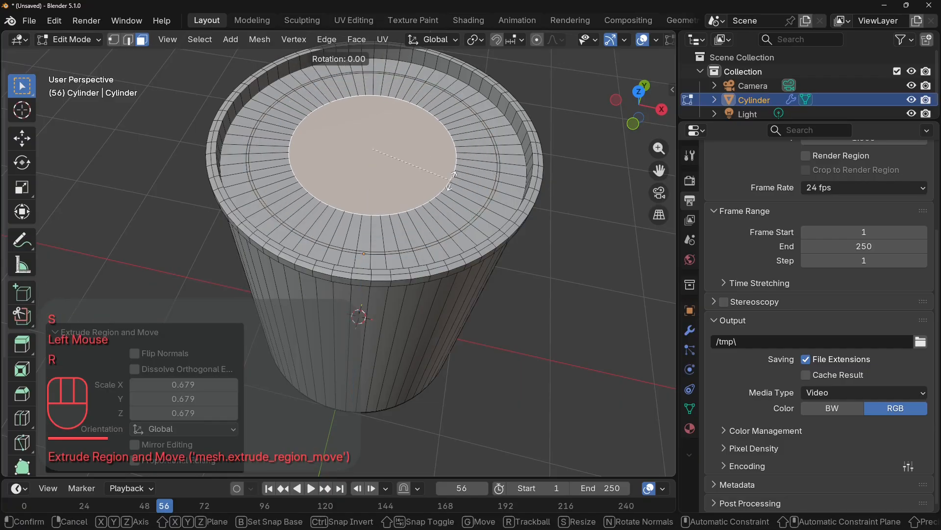
pyautogui.press('s')
pyautogui.click(444, 184)
# Extrude the central top face inward twice more, scaling by about 0.858 and then about 0.876.
pyautogui.press('e')
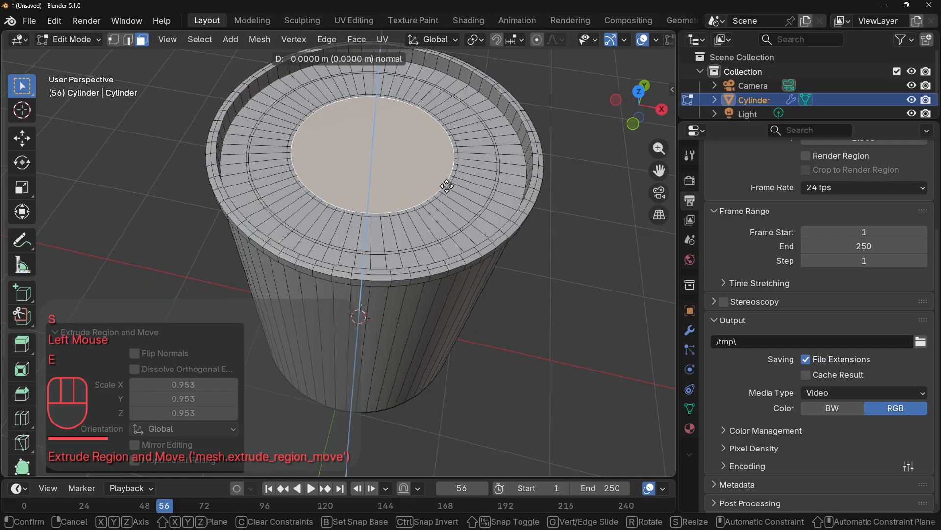
pyautogui.press('s')
pyautogui.click(431, 191)
pyautogui.press('e')
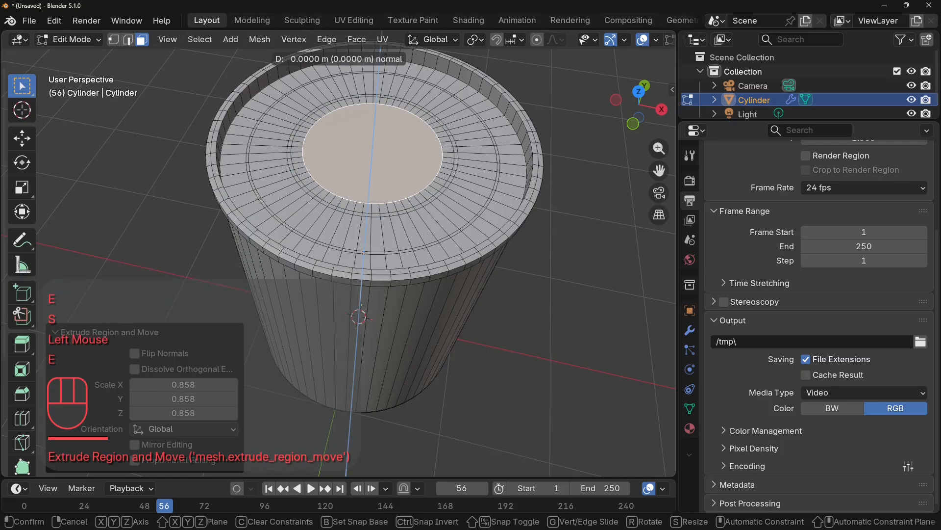
pyautogui.press('s')
pyautogui.click(425, 193)
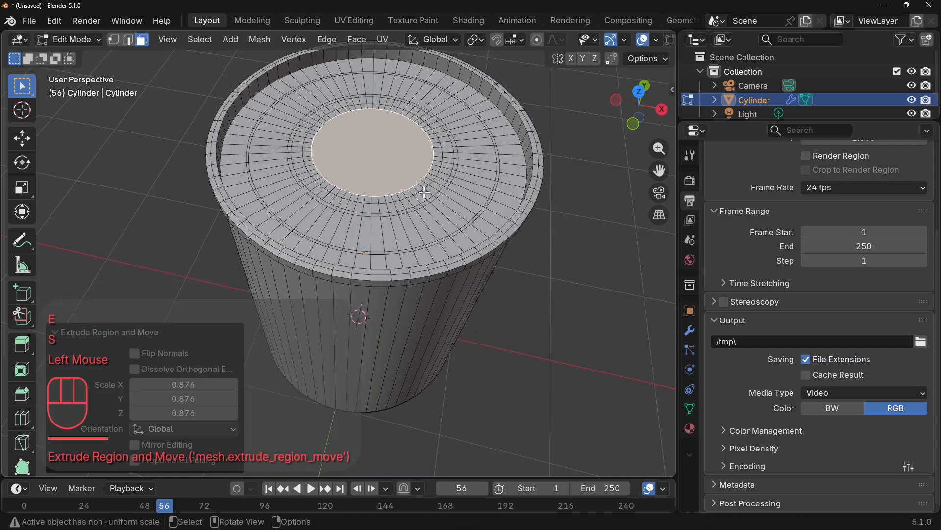
# Extrude the two thin concentric face loops on the top along their normals by about 0.0141 m and return to Object Mode.
pyautogui.scroll(1, 490, 218)
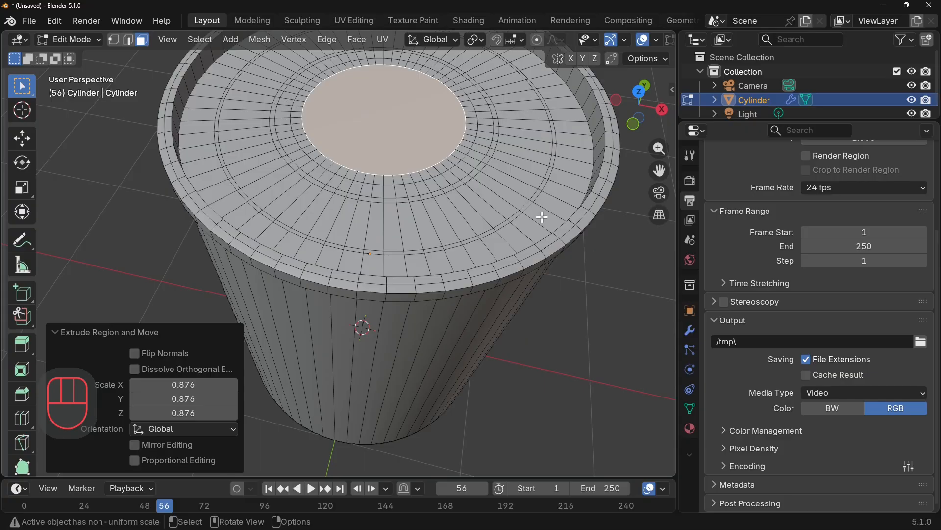
pyautogui.press('alt')
pyautogui.keyDown('alt'); pyautogui.click(531, 201); pyautogui.keyUp('alt')
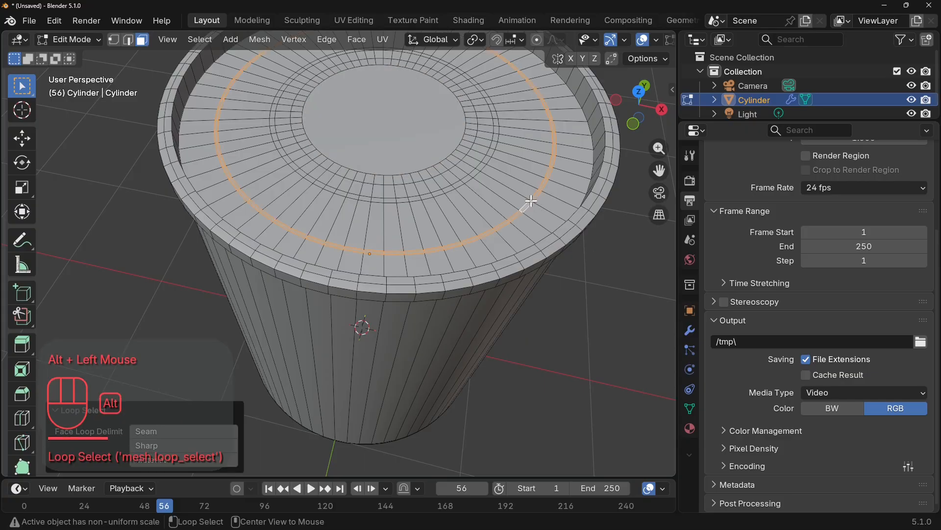
pyautogui.press('shift')
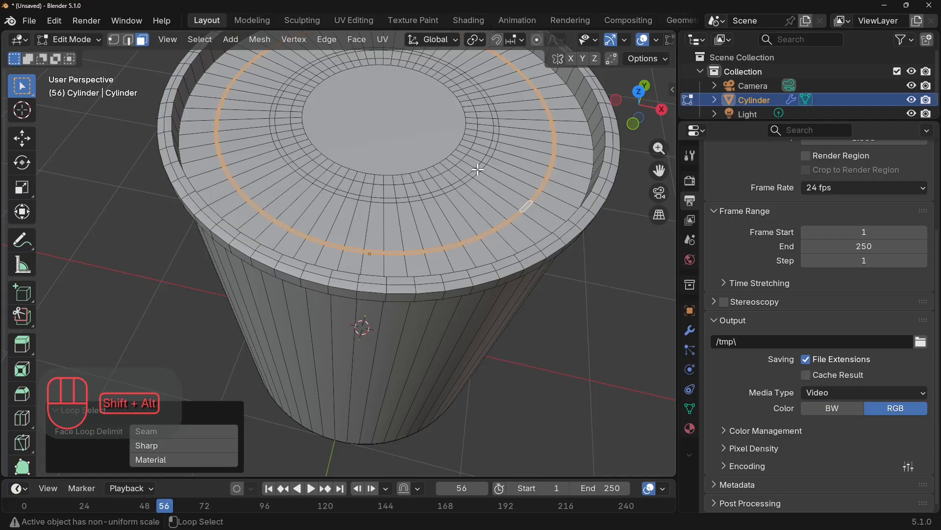
pyautogui.keyDown('alt'); pyautogui.keyDown('shift'); pyautogui.click(478, 169); pyautogui.keyUp('shift'); pyautogui.keyUp('alt')
pyautogui.rightClick(477, 170)
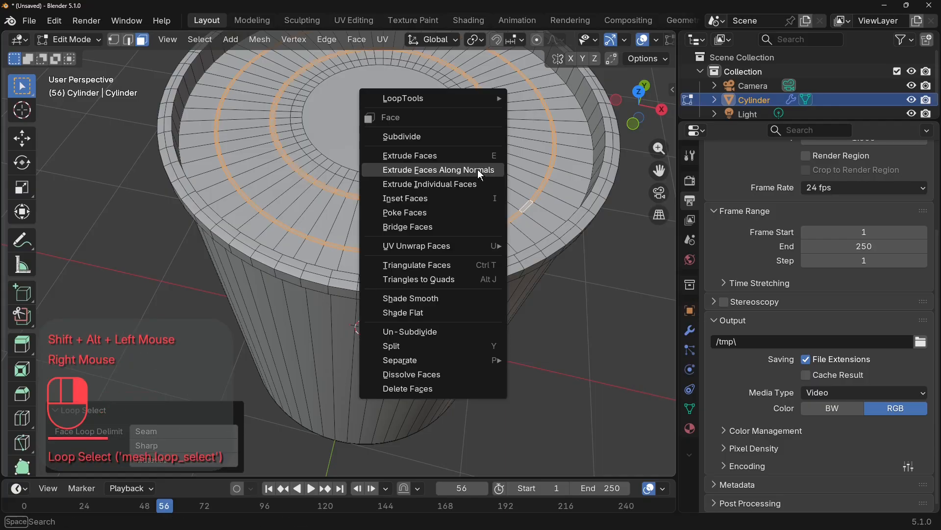
pyautogui.click(478, 172)
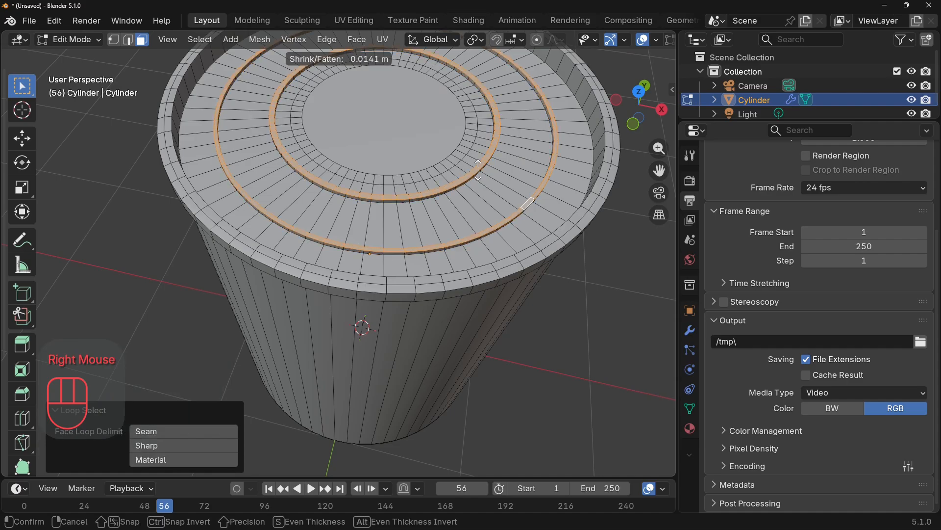
pyautogui.click(478, 169)
pyautogui.press('Tab')
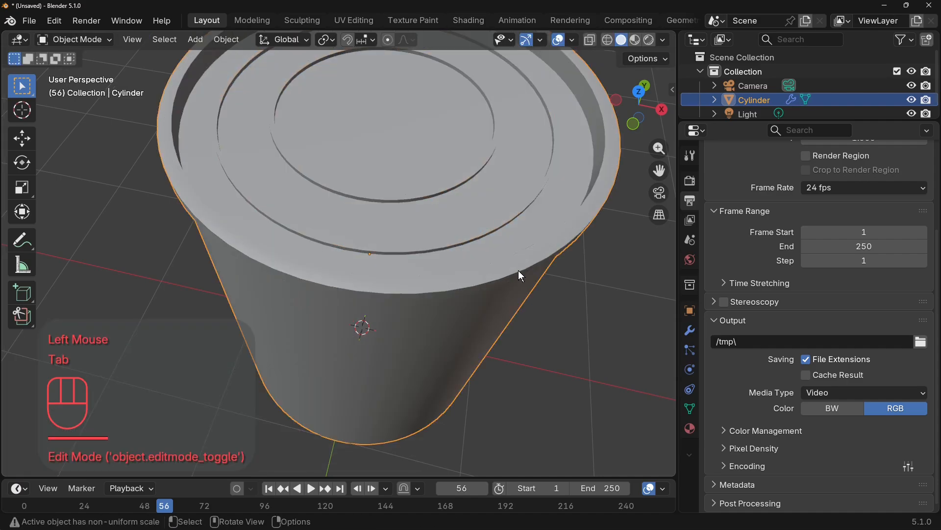
# In Edit Mode, slide the rim's upper outer edge loop down the band by a factor of about 0.405, then return to Object Mode.
pyautogui.moveTo(519, 269); pyautogui.dragTo(472, 222, button='middle')
pyautogui.scroll(-2, 468, 267)
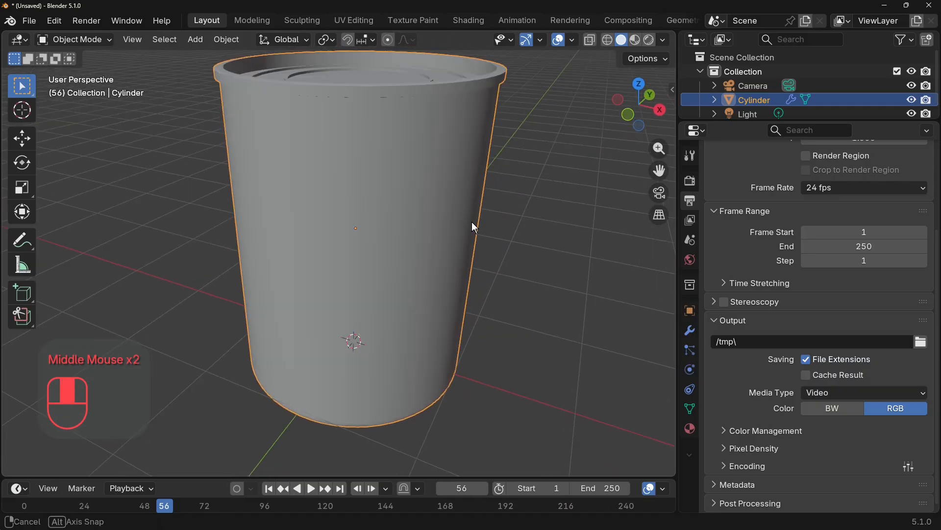
pyautogui.press('Tab')
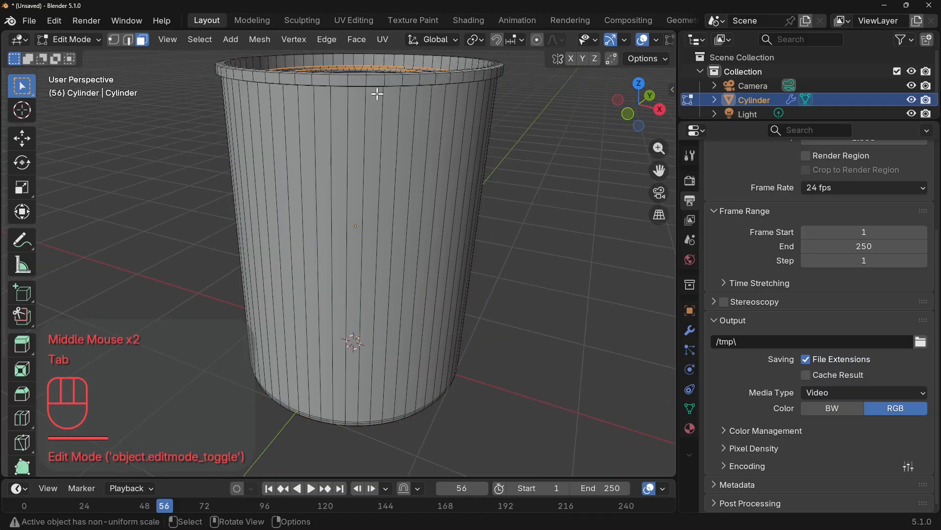
pyautogui.keyDown('ctrl'); pyautogui.scroll(2, 384, 90); pyautogui.keyUp('ctrl')
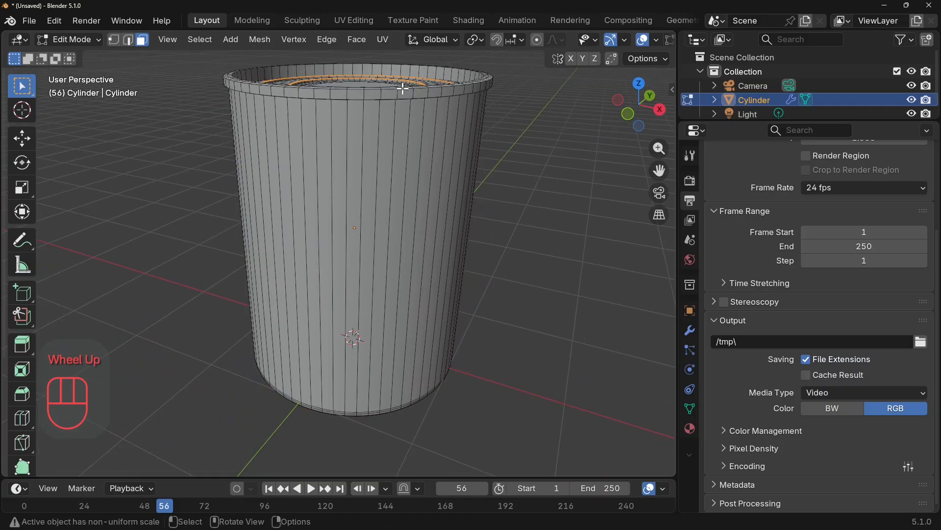
pyautogui.keyDown('alt'); pyautogui.click(405, 91); pyautogui.keyUp('alt')
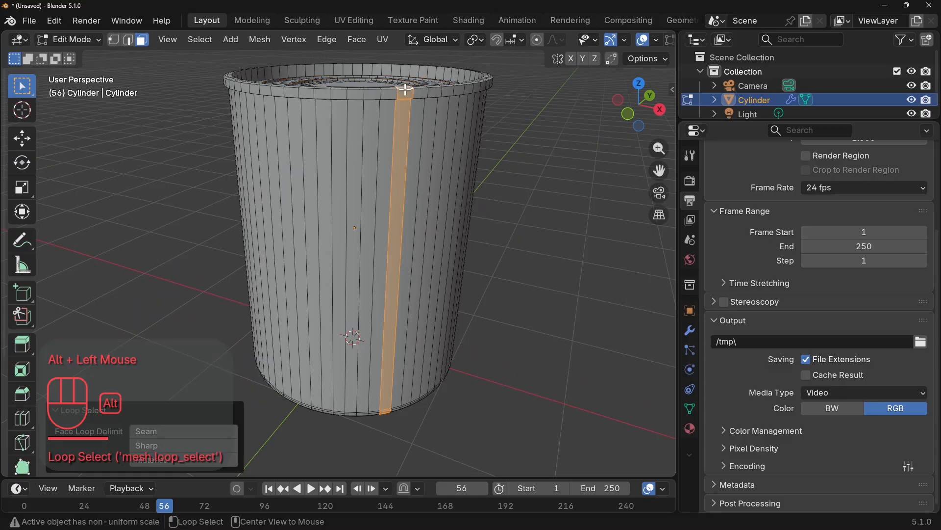
pyautogui.click(129, 43)
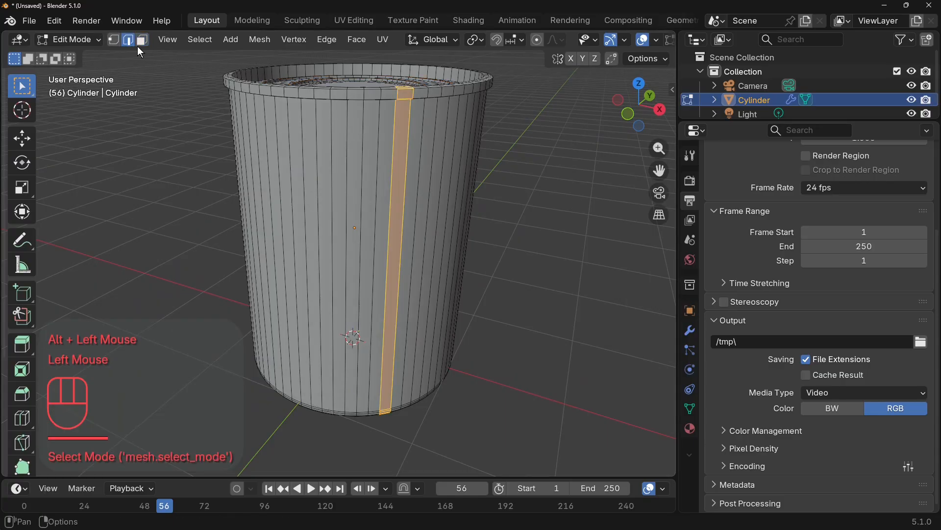
pyautogui.keyDown('alt'); pyautogui.click(390, 92); pyautogui.keyUp('alt')
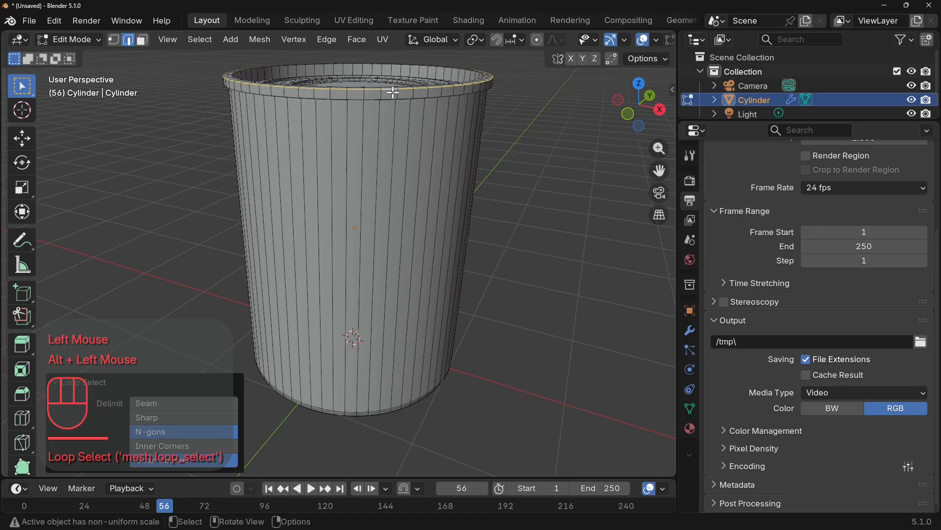
pyautogui.press('g')
pyautogui.press('g')
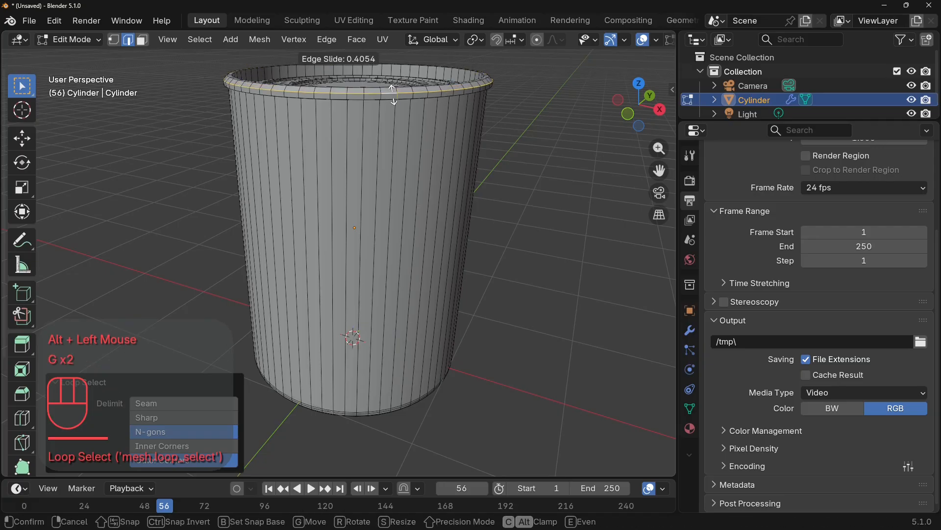
pyautogui.click(393, 95)
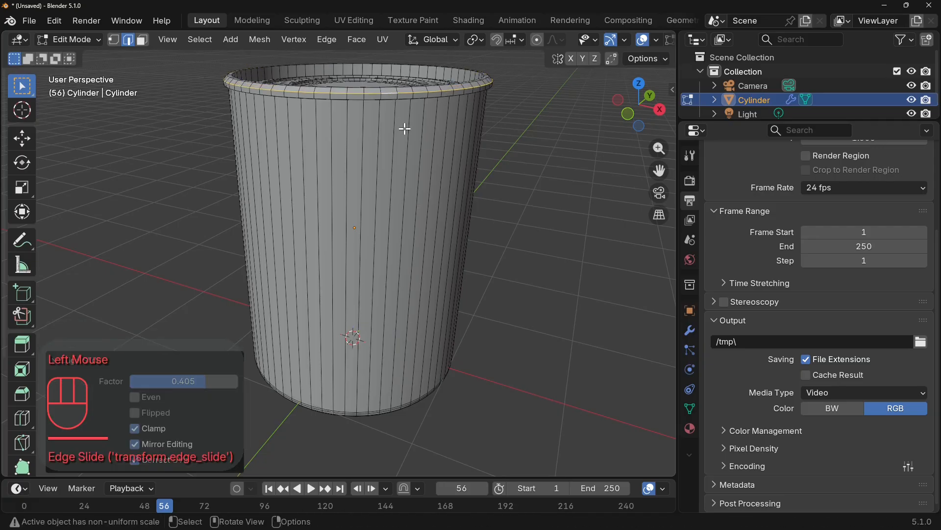
pyautogui.press('Tab')
# Add a Subdivision Surface modifier to the cylinder in Object Mode.
pyautogui.moveTo(404, 129); pyautogui.dragTo(433, 222, button='middle')
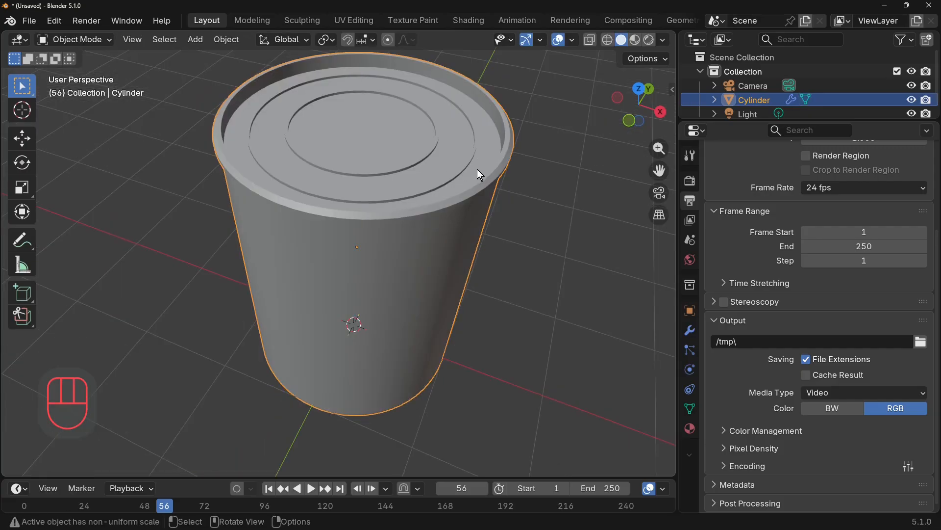
pyautogui.scroll(-3, 428, 232)
pyautogui.moveTo(428, 231); pyautogui.dragTo(416, 187, button='middle')
pyautogui.press('Tab')
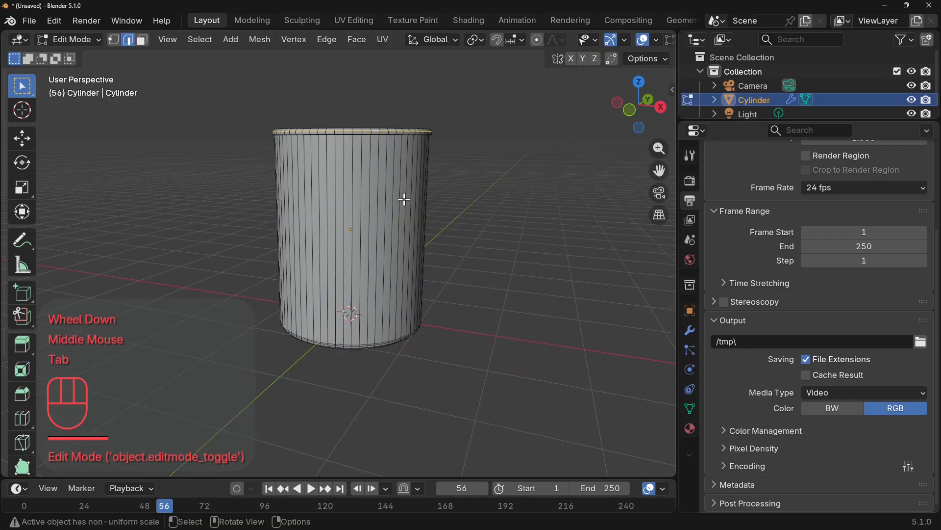
pyautogui.press('Tab')
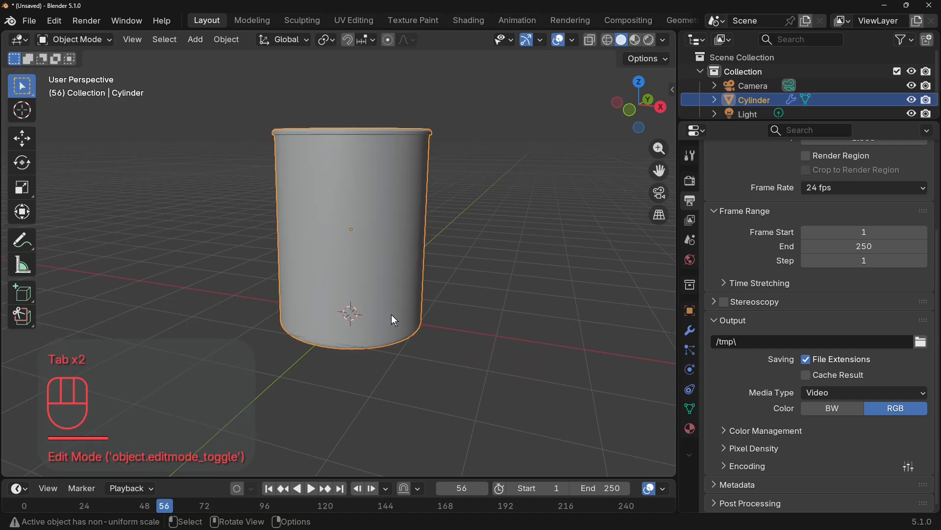
pyautogui.click(690, 329)
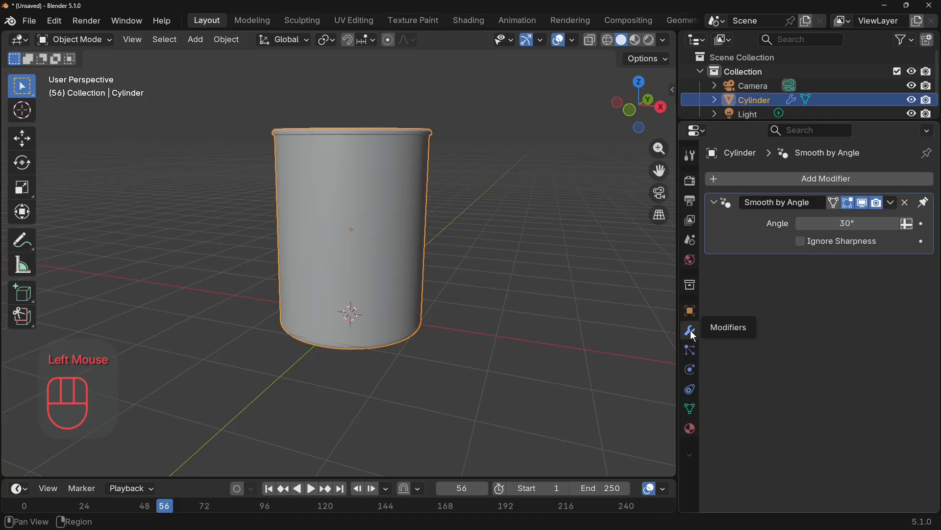
pyautogui.click(897, 203)
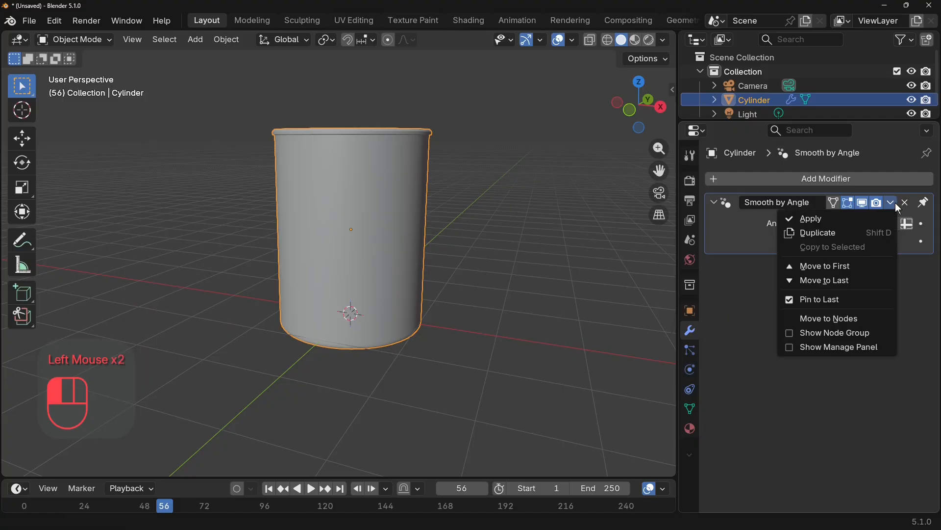
pyautogui.click(746, 177)
pyautogui.write('s')
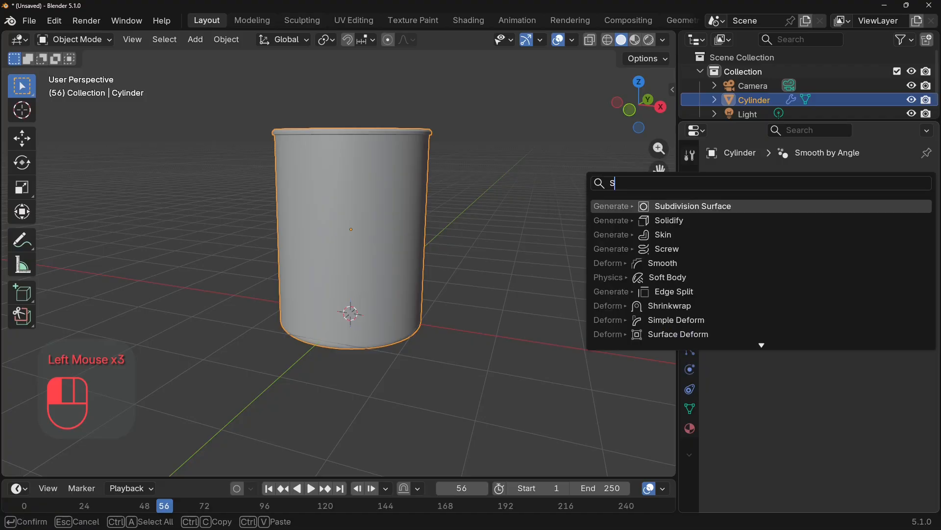
pyautogui.click(713, 208)
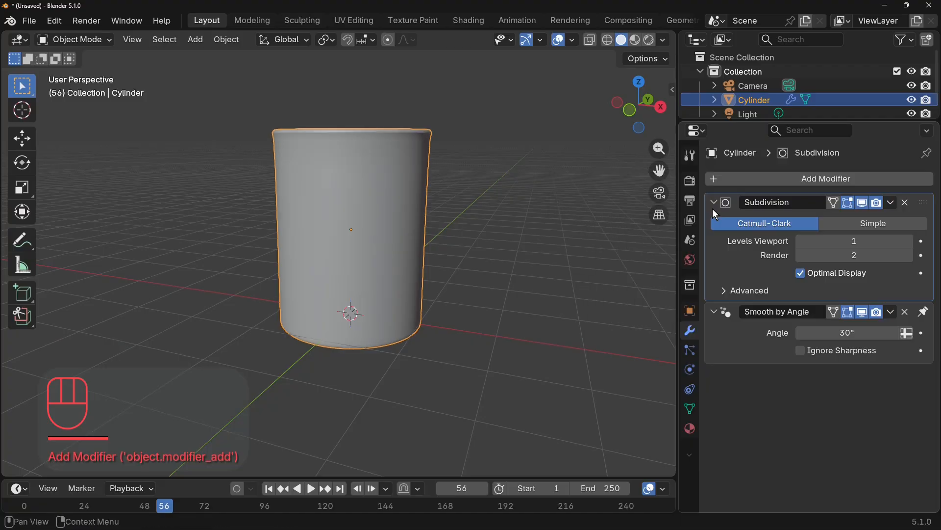
# In Edit Mode, add one loop cut around the side wall, slid up under the rim by factor -0.957, then return to Object Mode.
pyautogui.moveTo(522, 247); pyautogui.dragTo(506, 245, button='middle')
pyautogui.scroll(2, 496, 236)
pyautogui.scroll(-2, 490, 225)
pyautogui.moveTo(485, 206); pyautogui.dragTo(416, 151, button='middle')
pyautogui.press('Tab')
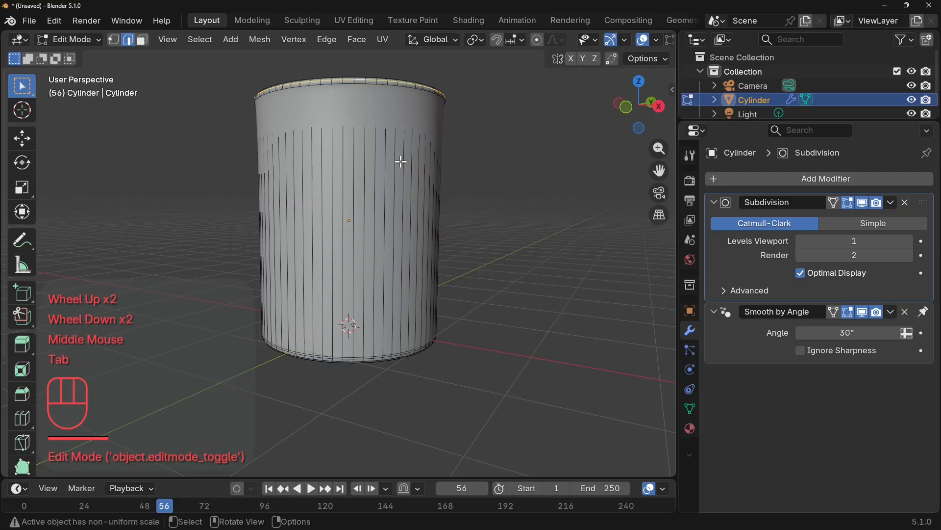
pyautogui.click(400, 161)
pyautogui.press('ctrl')
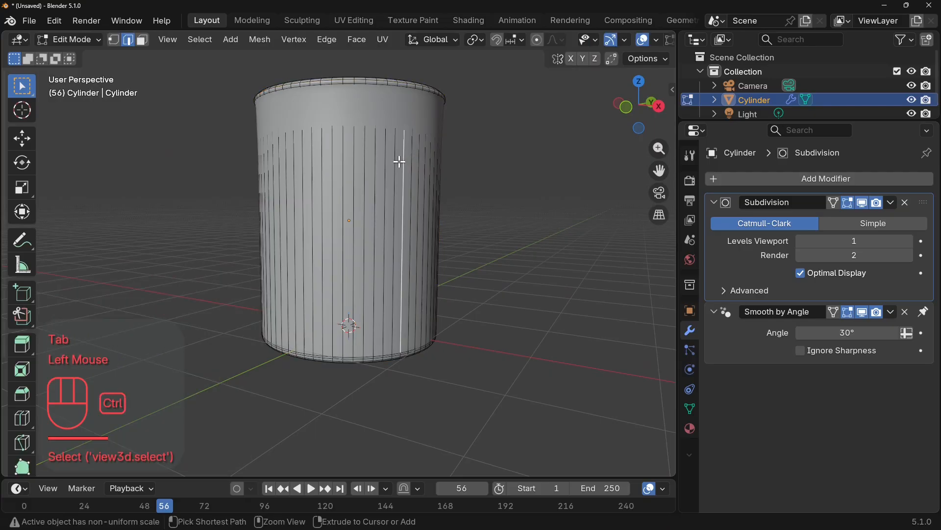
pyautogui.hotkey('ctrl', 'r')
pyautogui.click(399, 167)
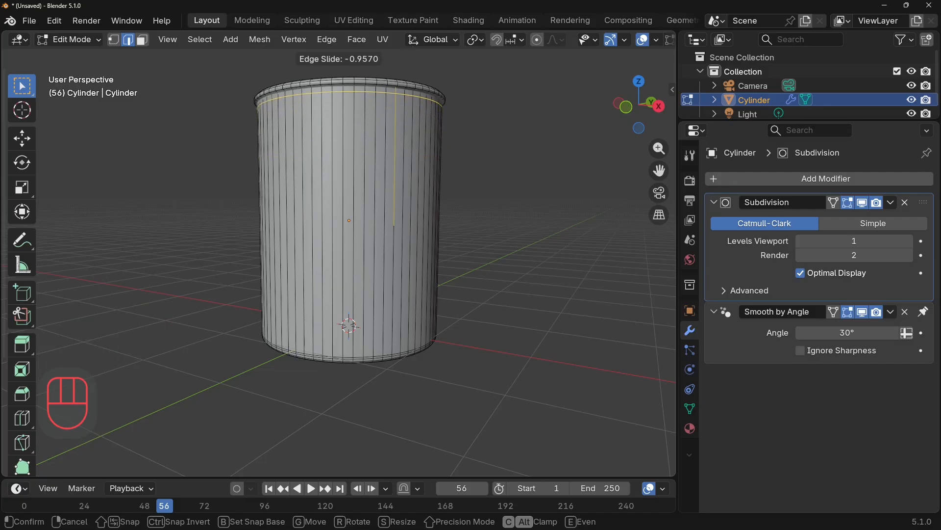
pyautogui.click(469, 172)
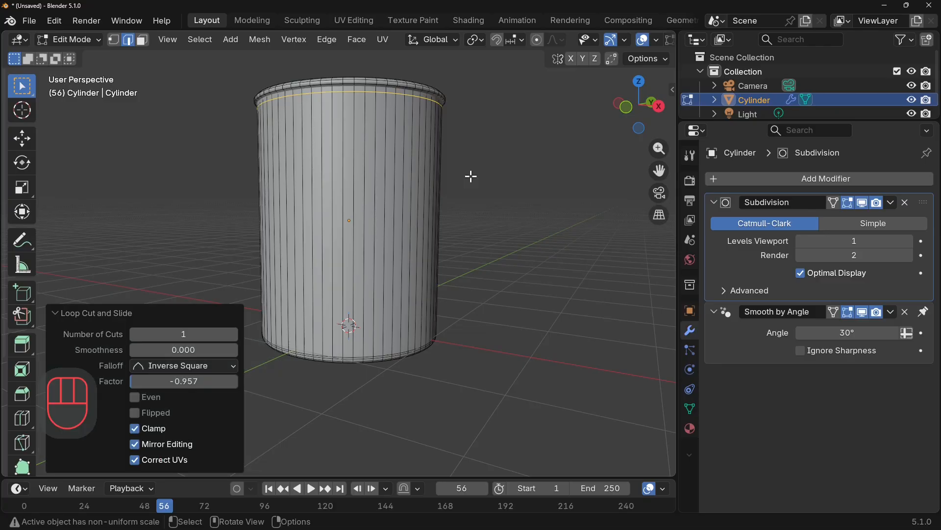
pyautogui.press('Tab')
pyautogui.moveTo(471, 176); pyautogui.dragTo(429, 311, button='middle')
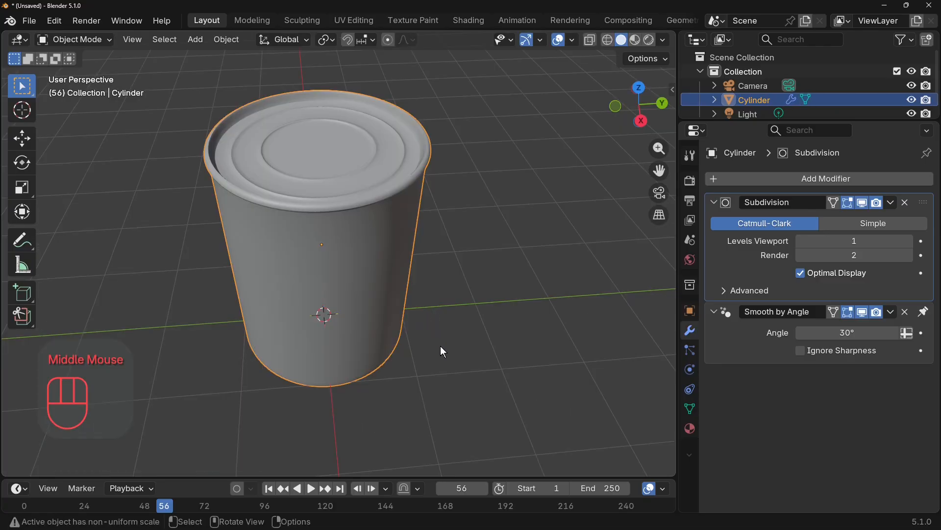
pyautogui.moveTo(439, 348); pyautogui.dragTo(487, 305, button='middle')
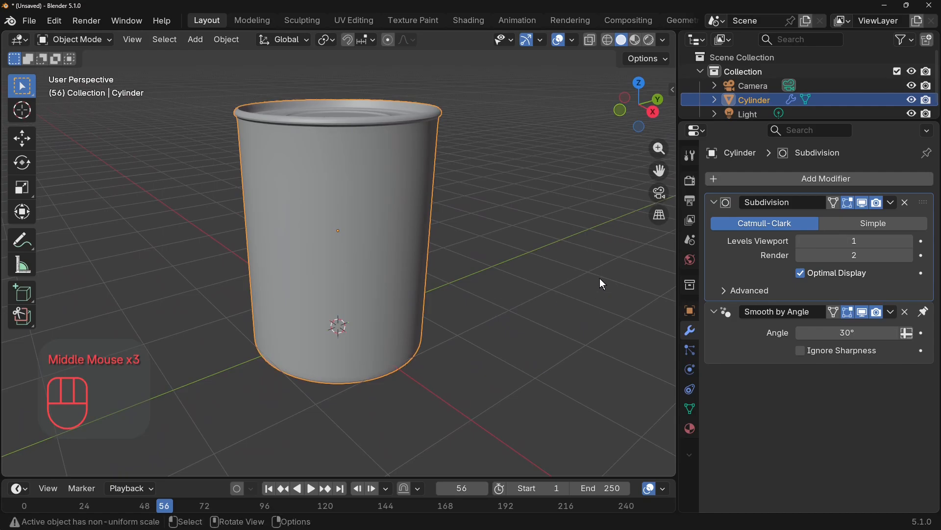
# Switch the viewport to rendered shading and give the cylinder a new material with Metallic 0.887 and Roughness 0.138.
pyautogui.click(649, 40)
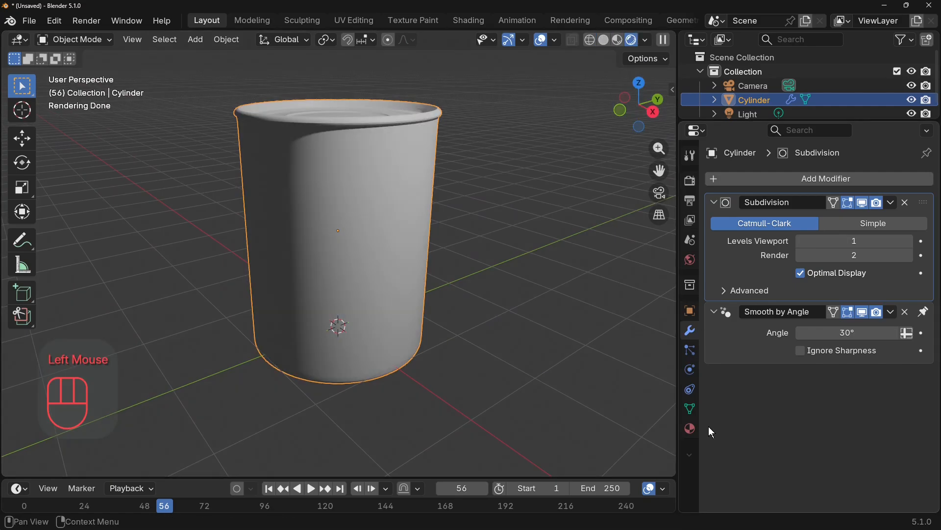
pyautogui.click(690, 429)
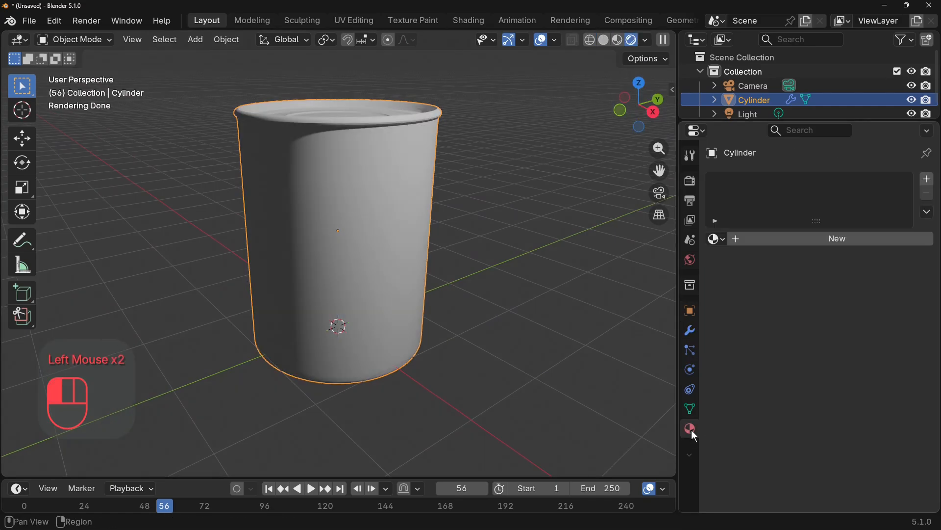
pyautogui.click(795, 240)
pyautogui.moveTo(823, 347)
pyautogui.mouseDown()
pyautogui.moveTo(905, 347)
pyautogui.moveTo(825, 363)
pyautogui.mouseUp()
pyautogui.moveTo(493, 294); pyautogui.dragTo(510, 315, button='middle')
pyautogui.moveTo(402, 301); pyautogui.dragTo(444, 296, button='middle')
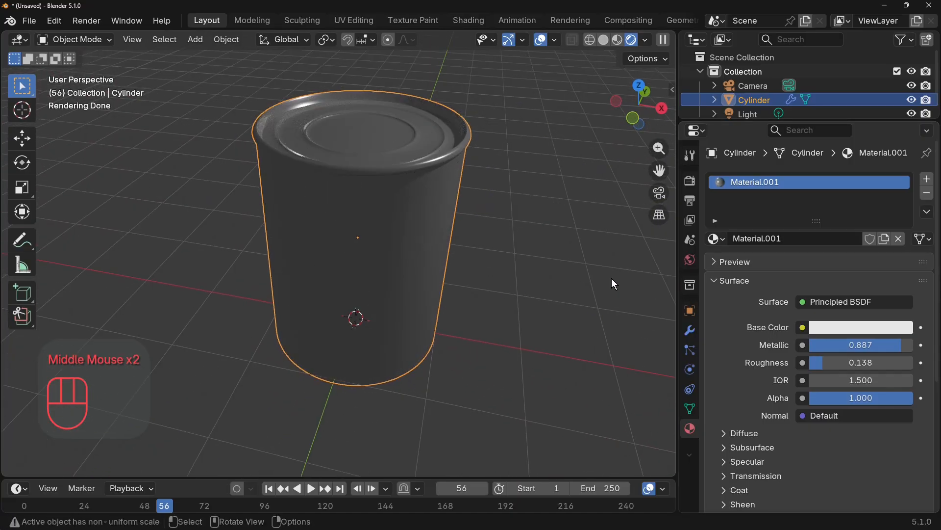
# Set the world background's color input to an Environment Texture.
pyautogui.click(695, 262)
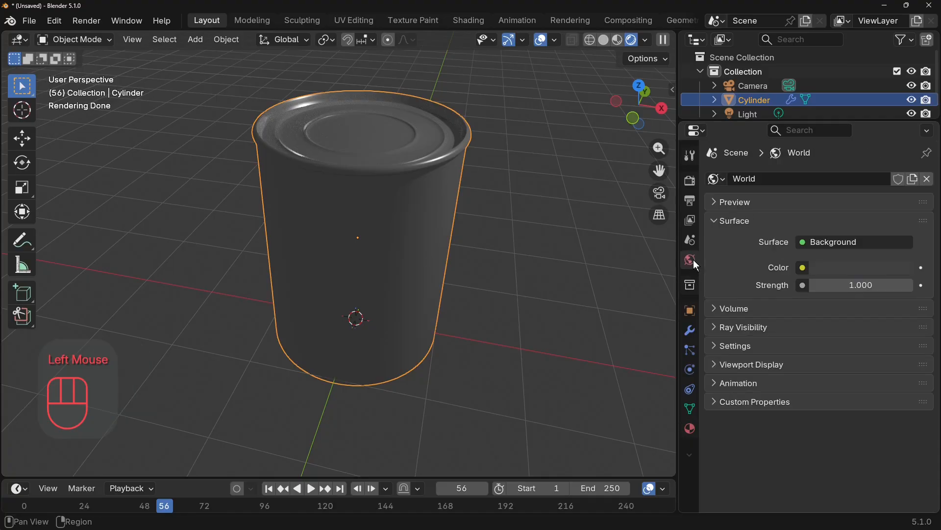
pyautogui.click(806, 271)
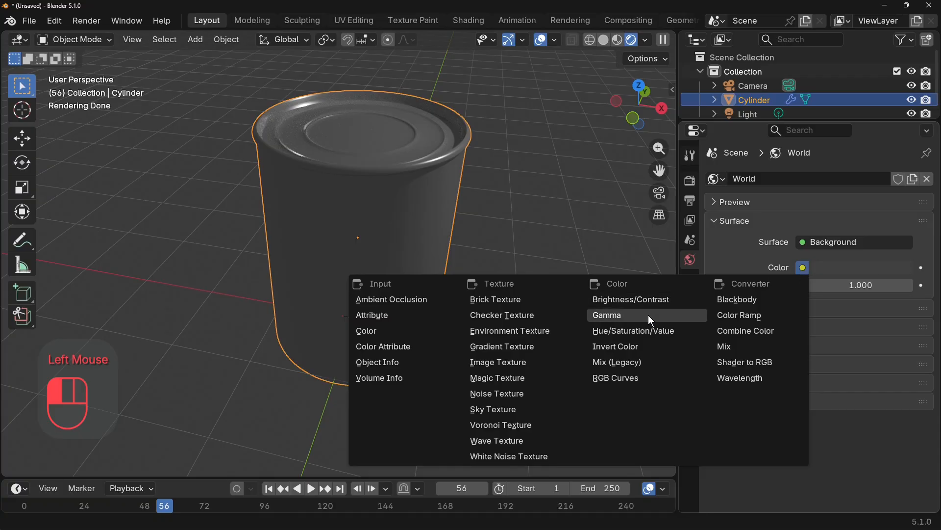
pyautogui.click(545, 331)
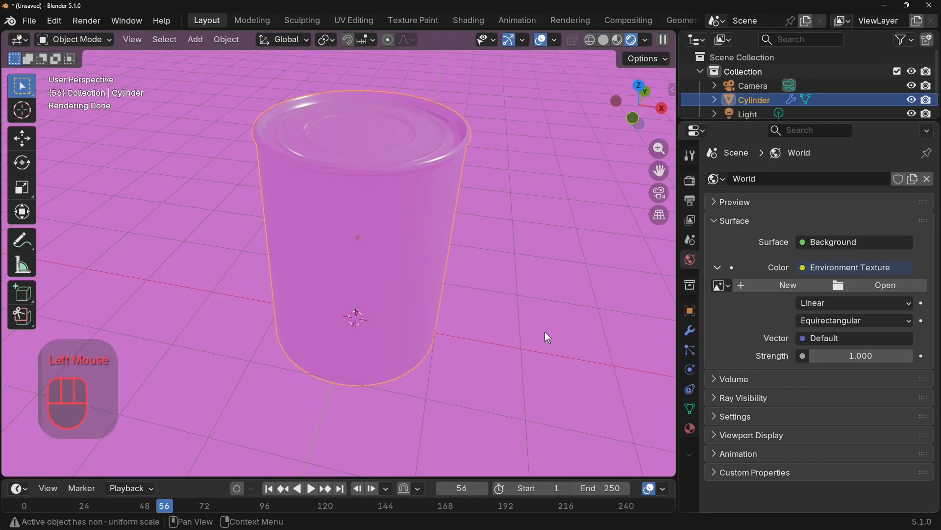
# Load cayley_interior_4k.hdr from the HDRI FROM POLY HAVEN.COM folder as the environment image, filtering the files by "CA".
pyautogui.click(867, 284)
pyautogui.scroll(-4, 243, 338)
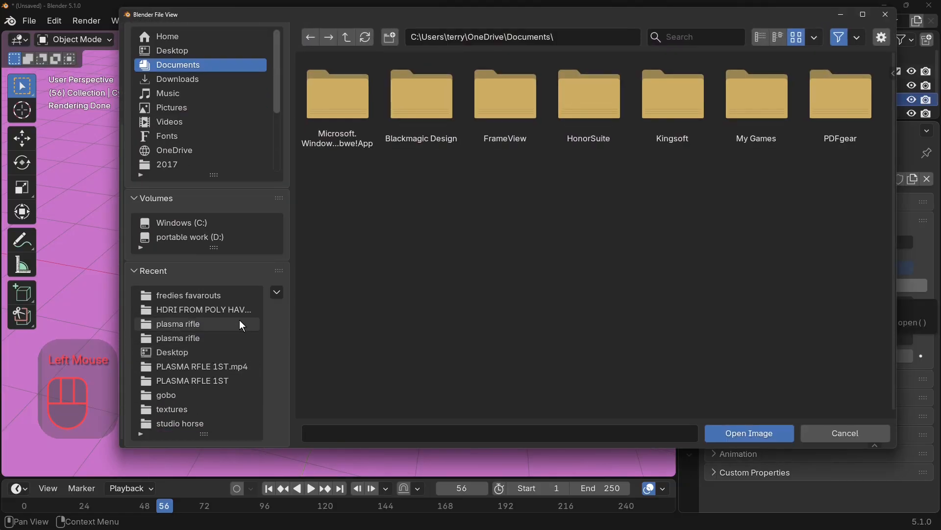
pyautogui.click(218, 309)
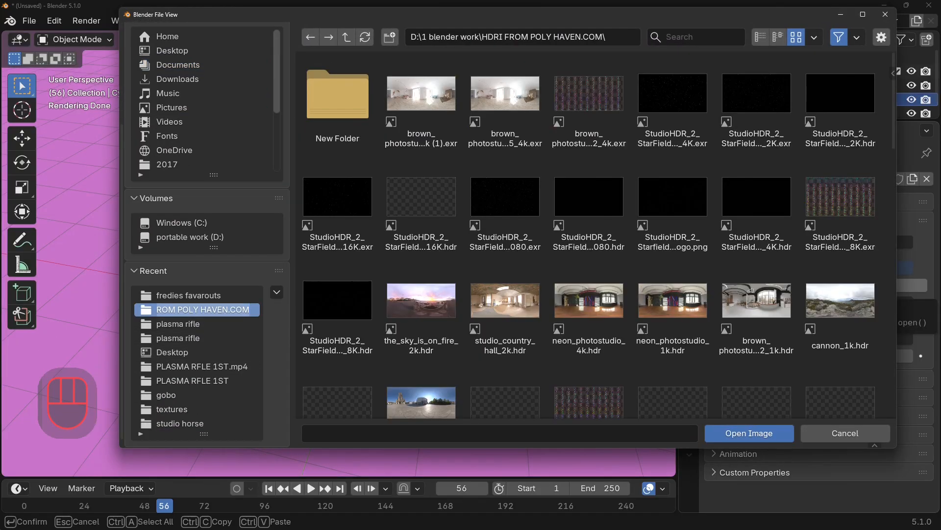
pyautogui.click(693, 37)
pyautogui.write('c')
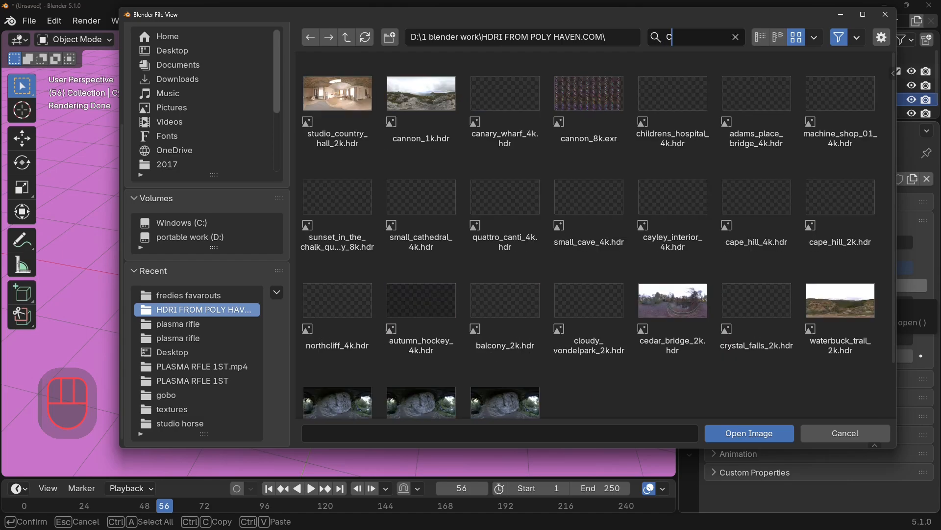
pyautogui.write('A')
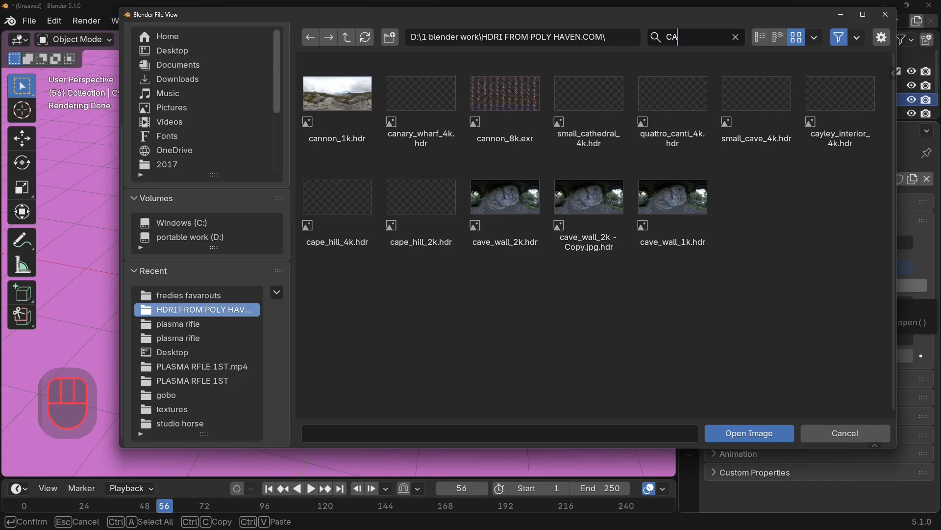
pyautogui.doubleClick(833, 107)
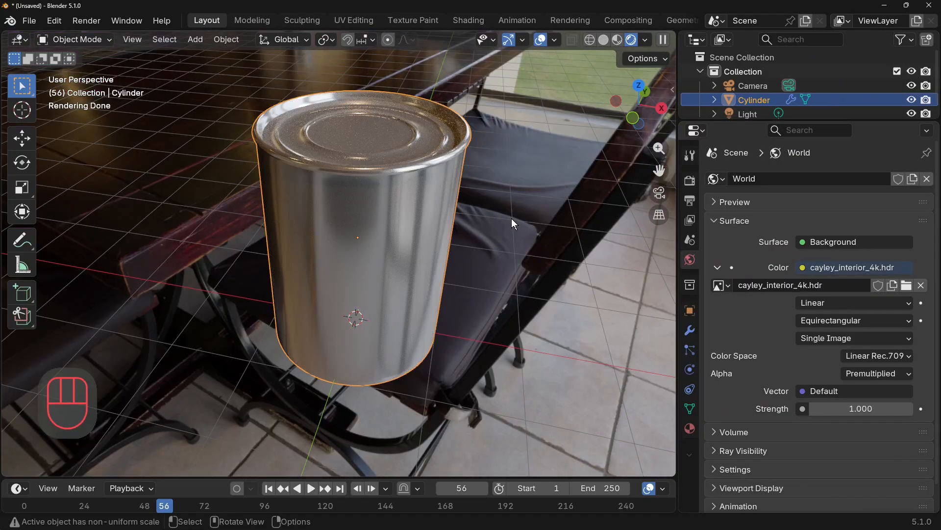
# In Edit Mode, add one horizontal loop cut around the middle of the can's side wall with a slide factor of 0.
pyautogui.moveTo(511, 219)
pyautogui.mouseDown(button='middle')
pyautogui.moveTo(508, 189)
pyautogui.moveTo(304, 190)
pyautogui.moveTo(496, 190)
pyautogui.moveTo(452, 232)
pyautogui.moveTo(482, 176)
pyautogui.moveTo(487, 216)
pyautogui.moveTo(389, 226)
pyautogui.moveTo(445, 242)
pyautogui.moveTo(560, 250)
pyautogui.moveTo(513, 304)
pyautogui.moveTo(476, 228)
pyautogui.moveTo(506, 223)
pyautogui.mouseUp(button='middle')
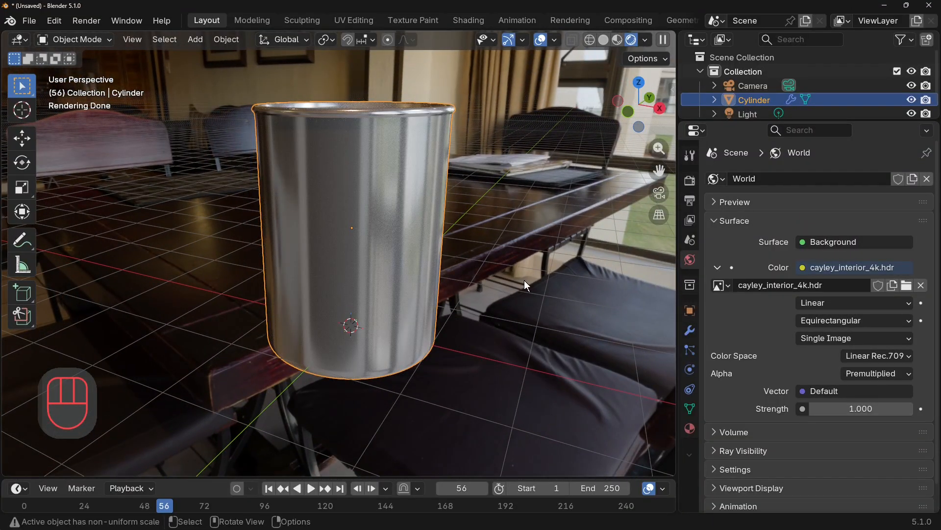
pyautogui.moveTo(518, 283); pyautogui.dragTo(525, 256, button='middle')
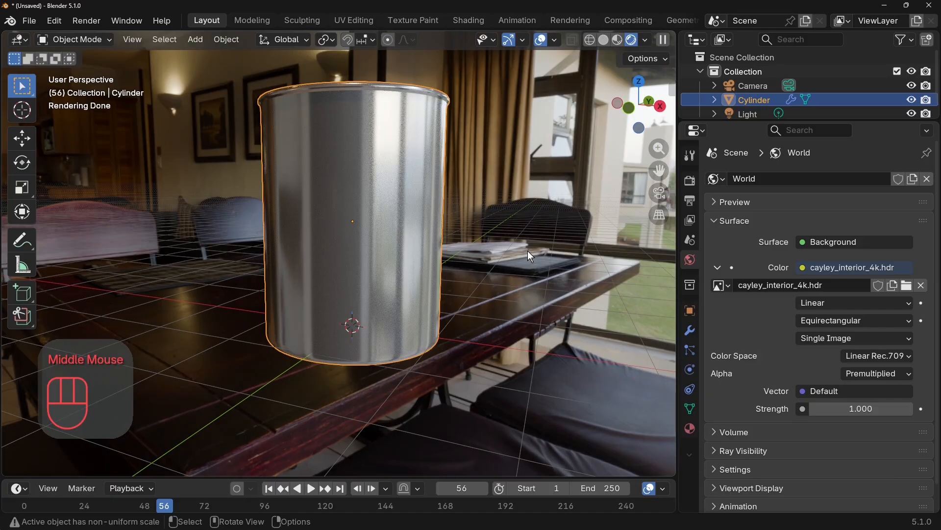
pyautogui.moveTo(528, 251); pyautogui.dragTo(528, 268, button='middle')
pyautogui.press('Tab')
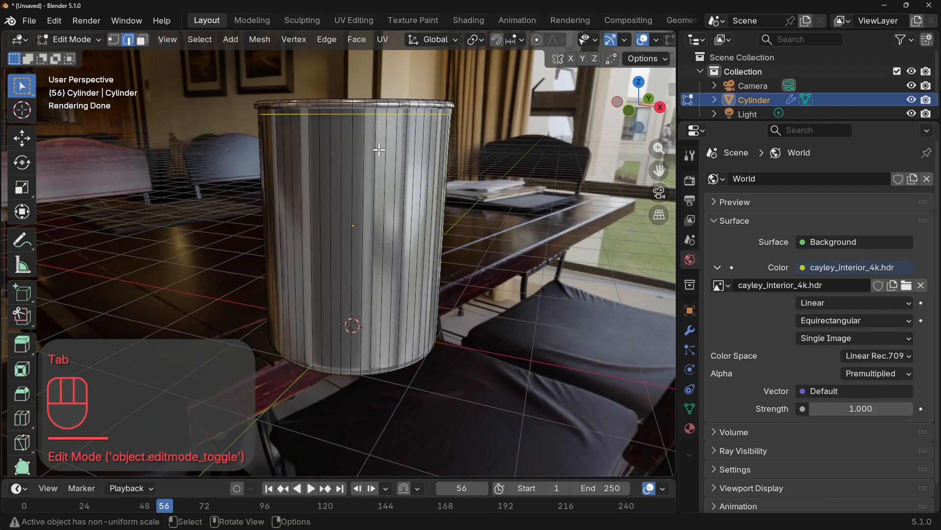
pyautogui.keyDown('ctrl'); pyautogui.click(393, 191); pyautogui.keyUp('ctrl')
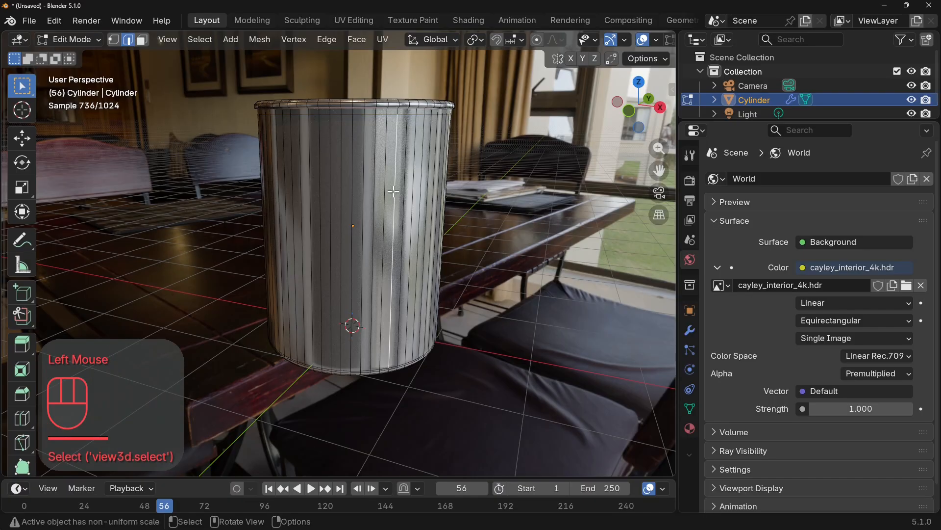
pyautogui.hotkey('ctrl', 'r')
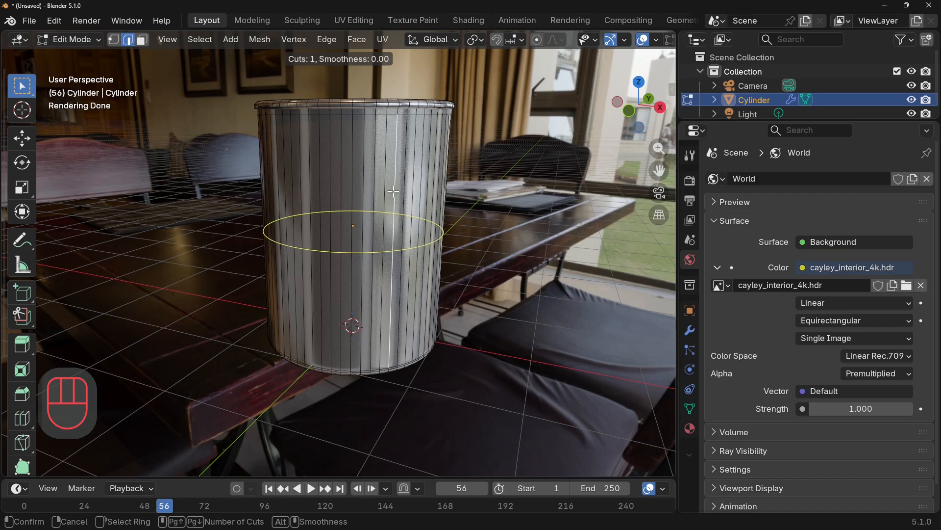
pyautogui.click(393, 192)
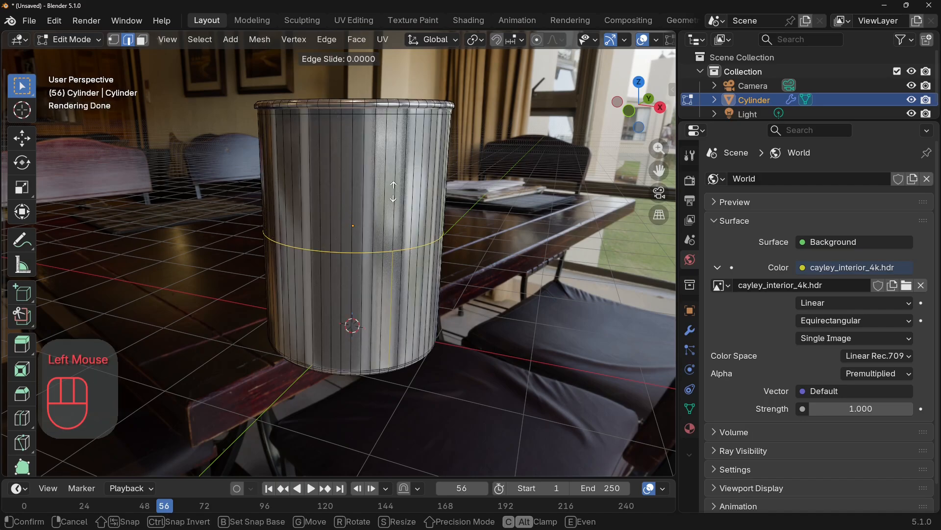
pyautogui.click(393, 191)
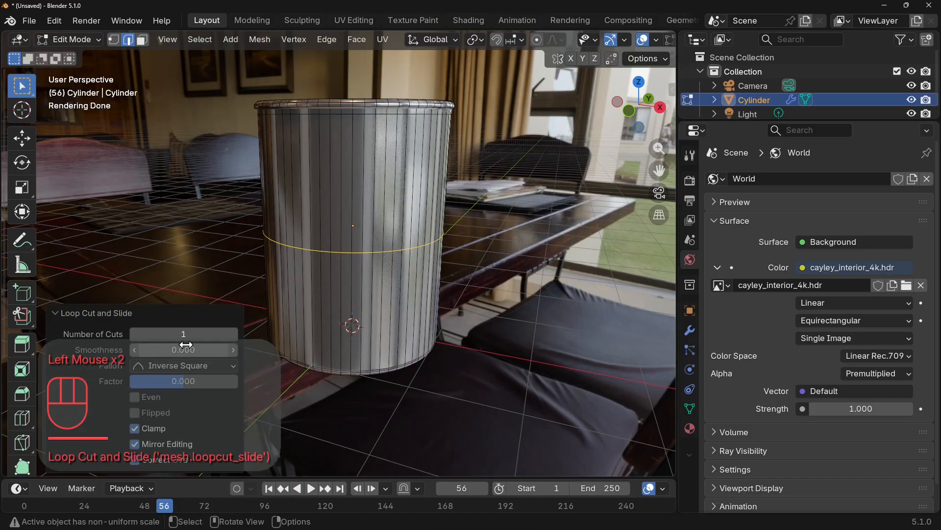
pyautogui.press('ctrl')
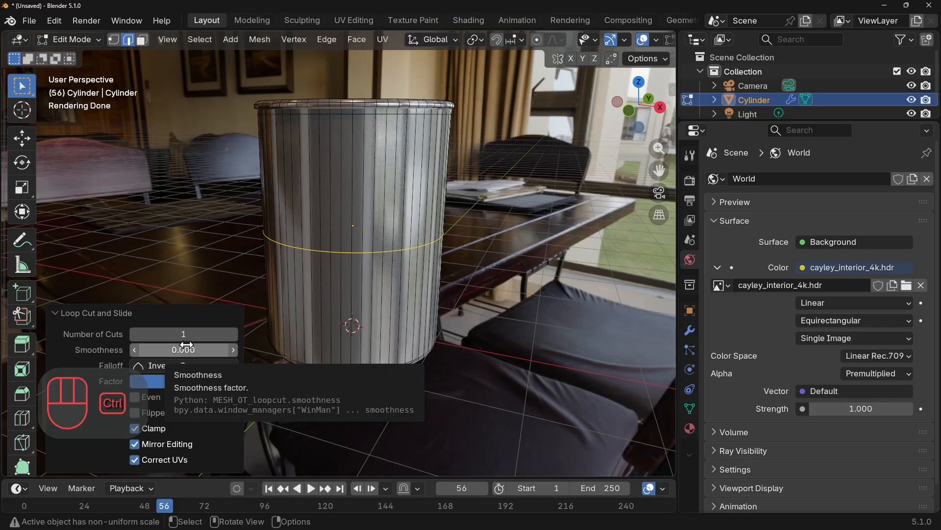
pyautogui.hotkey('ctrl', 'b')
pyautogui.click(187, 349)
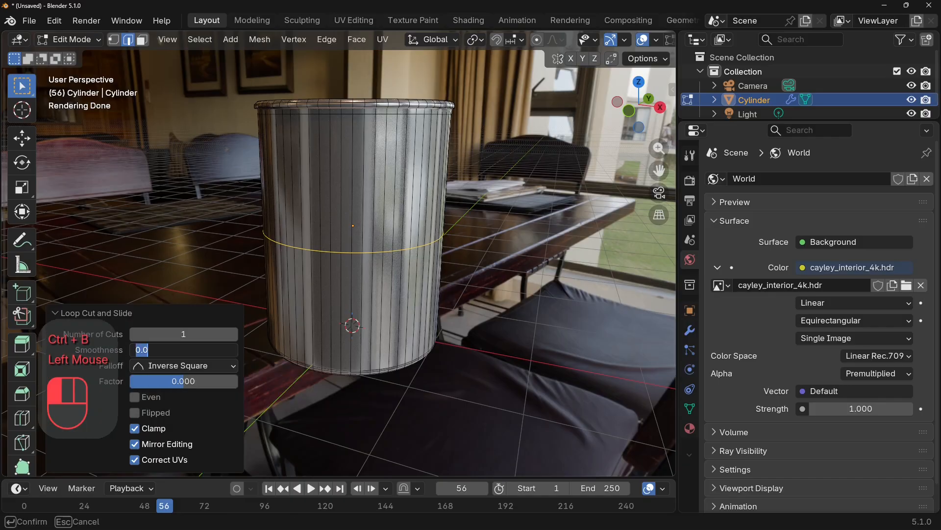
pyautogui.click(62, 315)
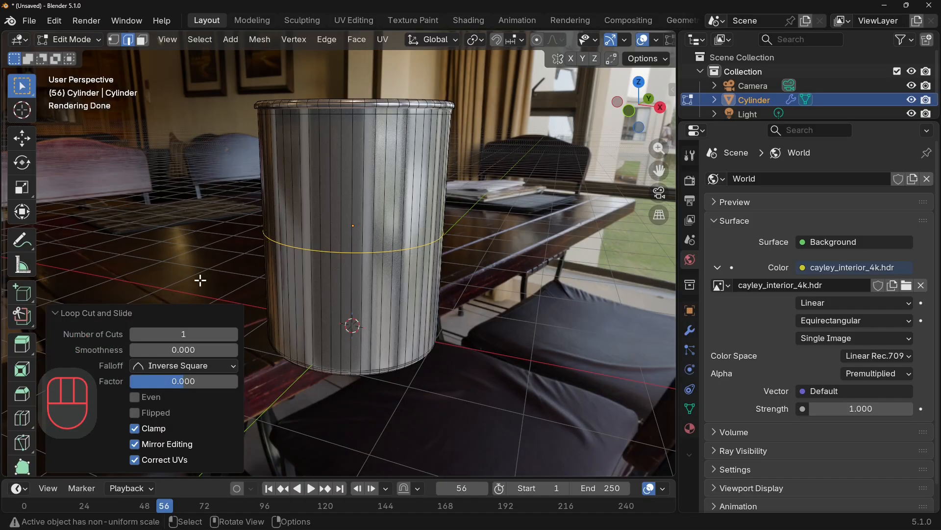
# Select the middle edge loop around the side wall and bevel it with a width of 0.02 m and 1 segment.
pyautogui.click(351, 279)
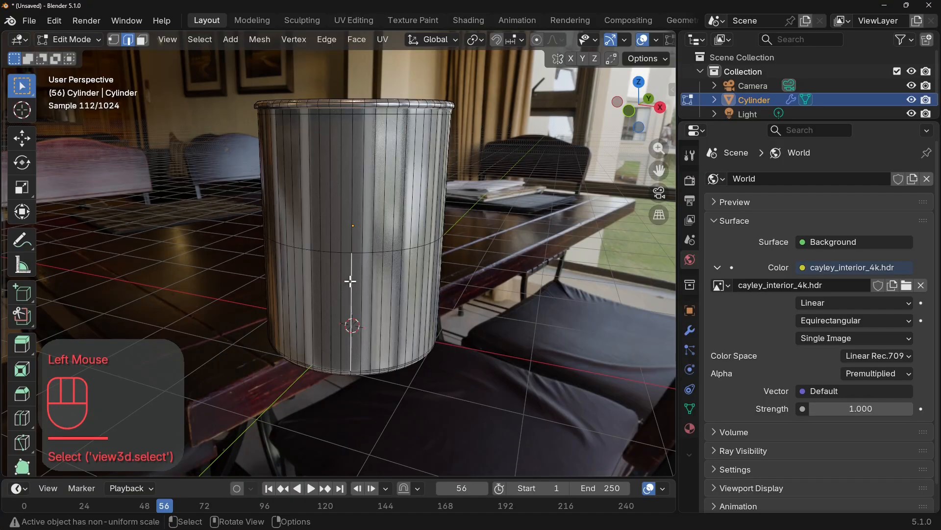
pyautogui.keyDown('alt'); pyautogui.click(370, 251); pyautogui.keyUp('alt')
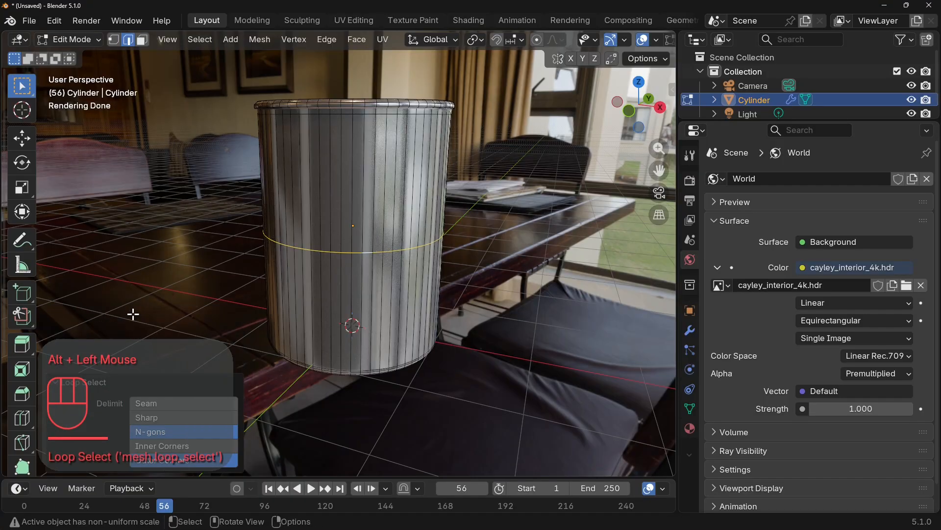
pyautogui.press('ctrl')
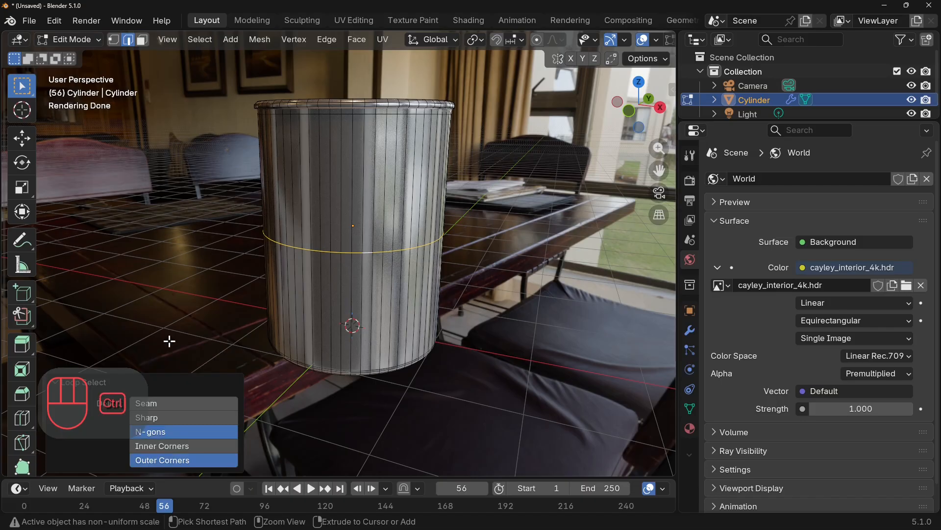
pyautogui.hotkey('ctrl', 'b')
pyautogui.click(169, 341)
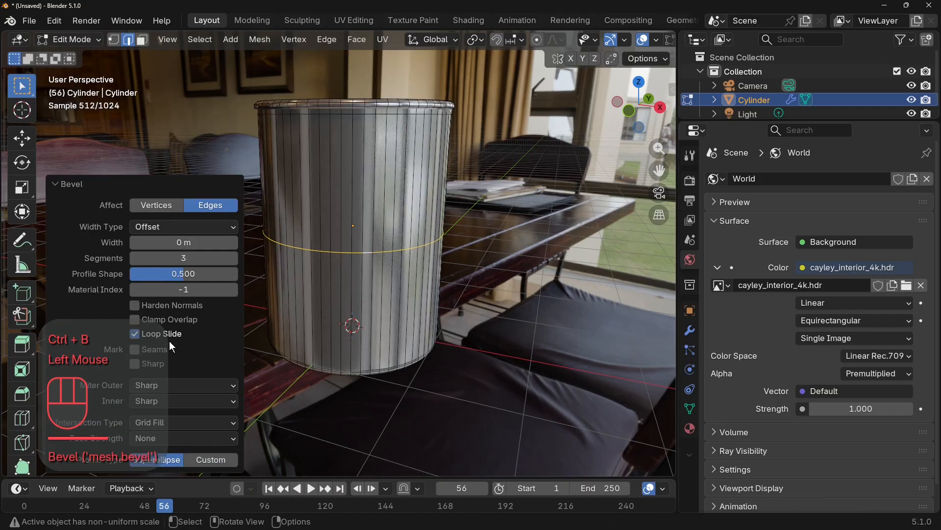
pyautogui.click(231, 244)
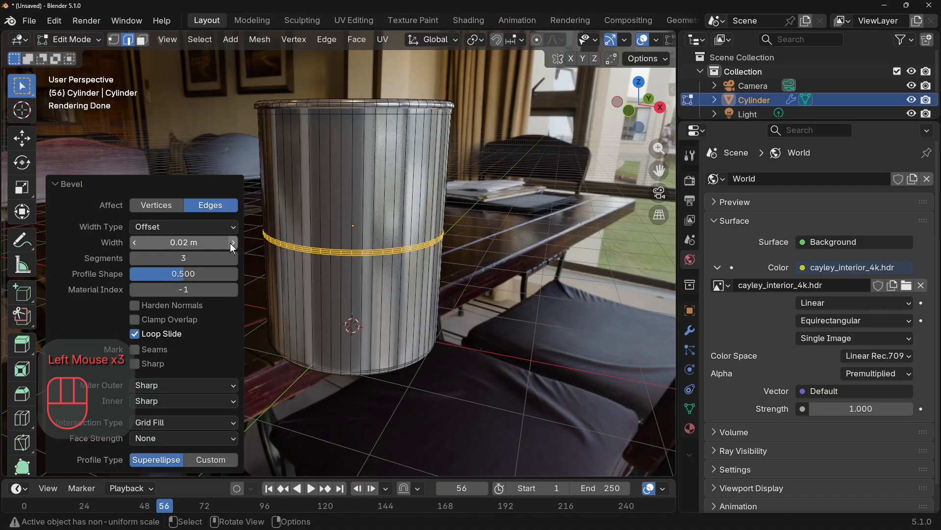
pyautogui.click(231, 243)
pyautogui.moveTo(203, 255); pyautogui.dragTo(164, 258)
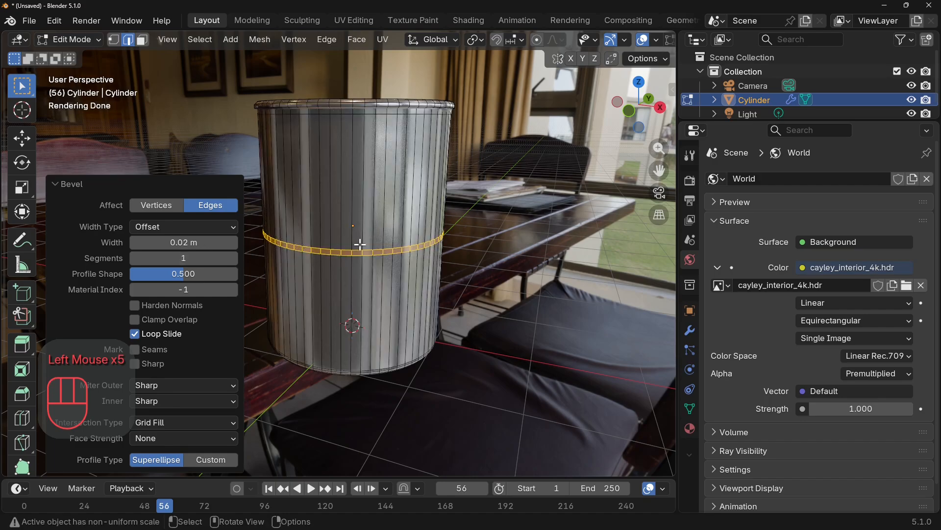
# Try to extrude the narrow ring of faces around the can's middle outward along normals by about 0.1 m and inspect the resulting ridge.
pyautogui.rightClick(386, 251)
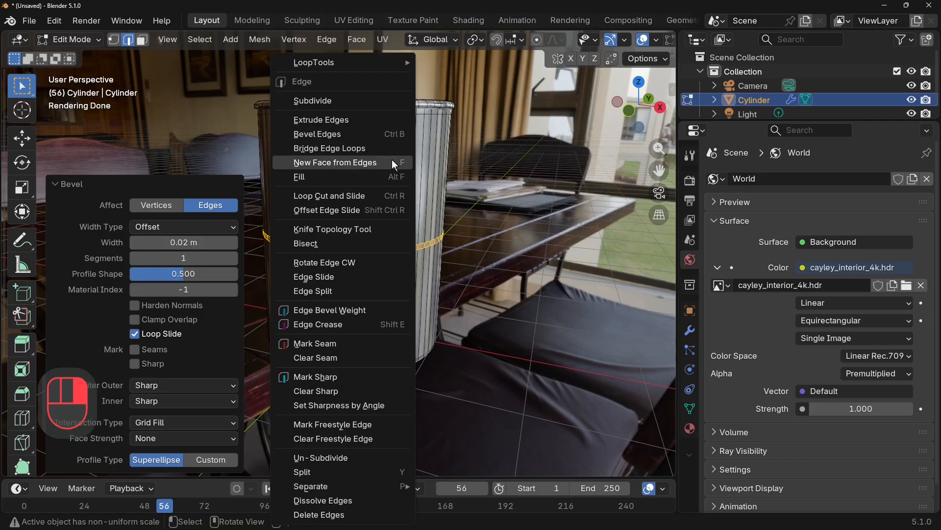
pyautogui.click(142, 39)
pyautogui.rightClick(397, 249)
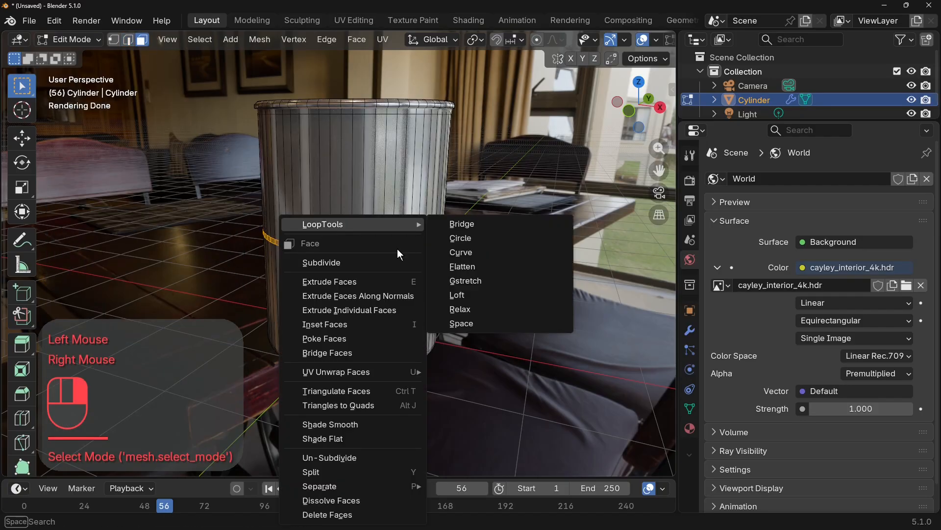
pyautogui.click(388, 241)
pyautogui.click(526, 212)
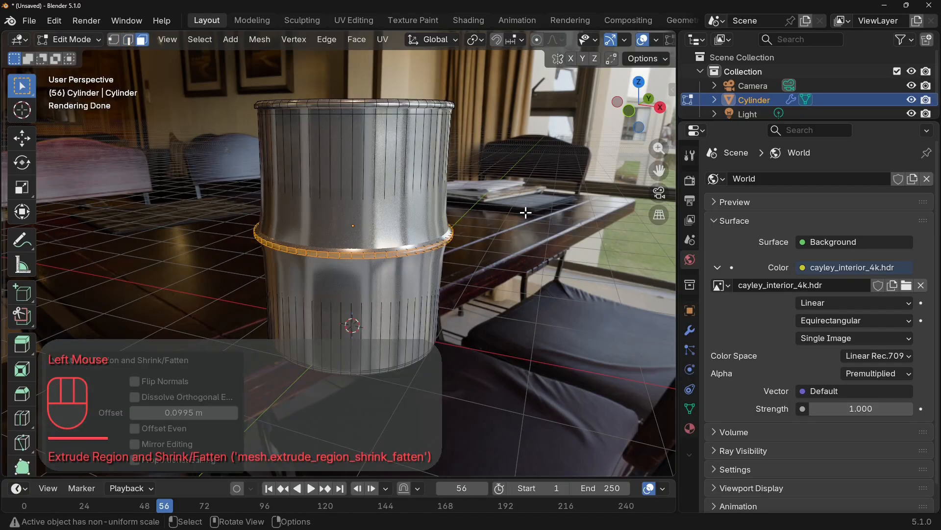
pyautogui.press('Tab')
pyautogui.moveTo(488, 205); pyautogui.dragTo(524, 239, button='middle')
pyautogui.scroll(4, 511, 213)
pyautogui.scroll(-4, 521, 238)
pyautogui.scroll(-3, 500, 211)
pyautogui.scroll(2, 523, 239)
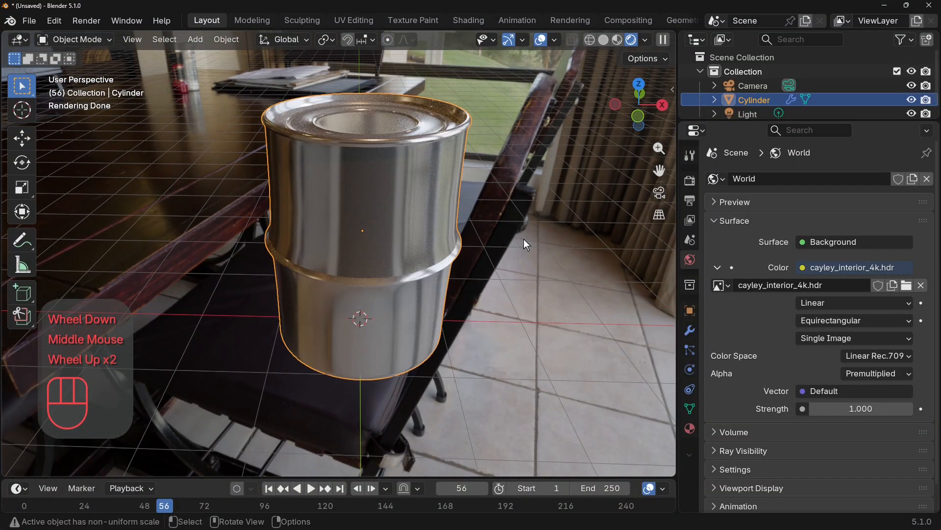
# Undo the ring extrusion, the bevel and the loop cut around the middle of the can's side wall.
pyautogui.press('ctrl')
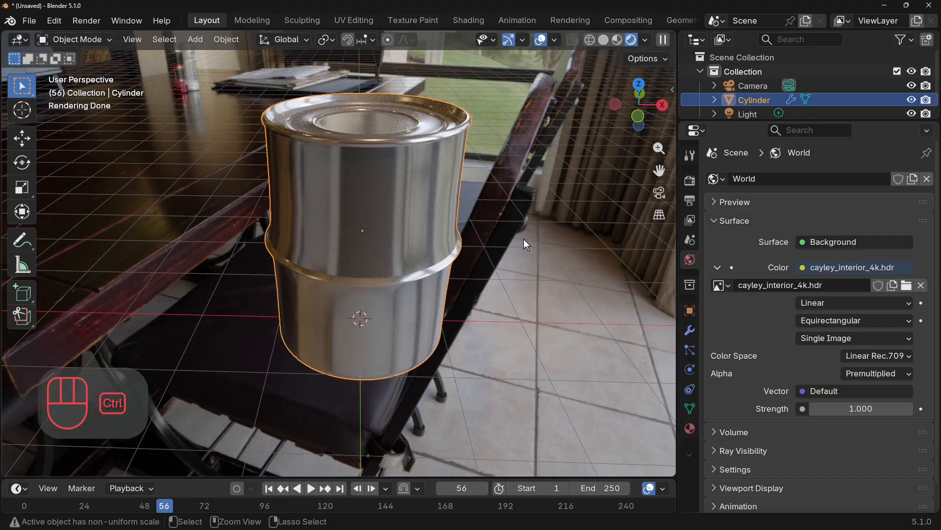
pyautogui.hotkey('ctrl', 'z')
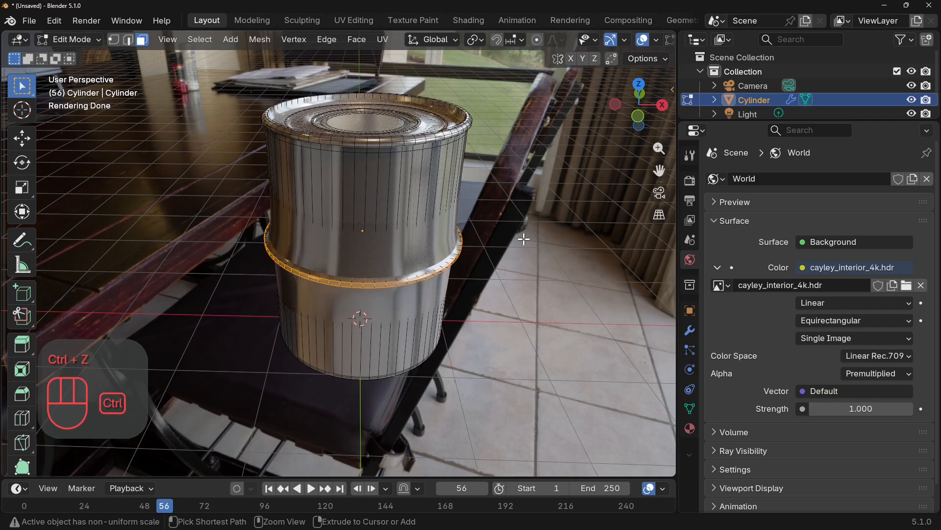
pyautogui.hotkey('ctrl', 'z')
pyautogui.moveTo(487, 205); pyautogui.dragTo(484, 191, button='middle')
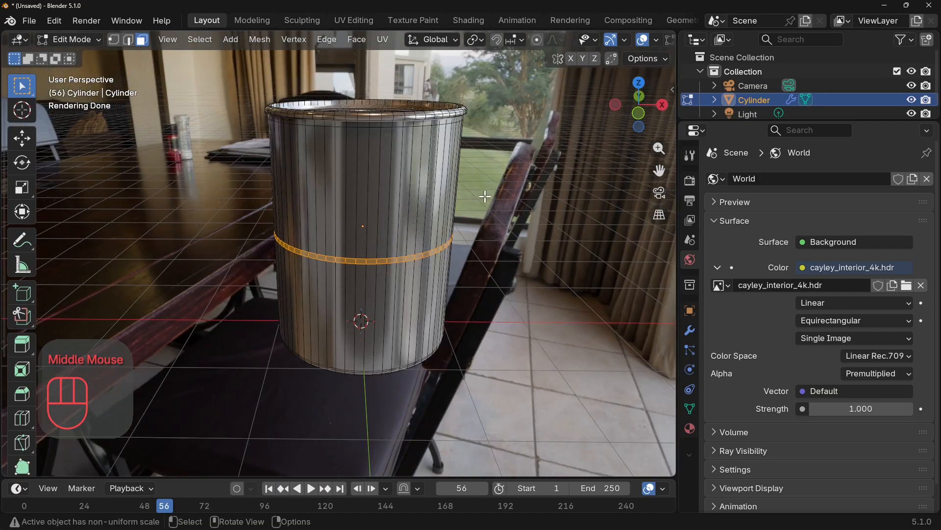
pyautogui.hotkey('ctrl', 'z')
pyautogui.hotkey('ctrl', 'z')
pyautogui.hotkey('ctrl', 'z')
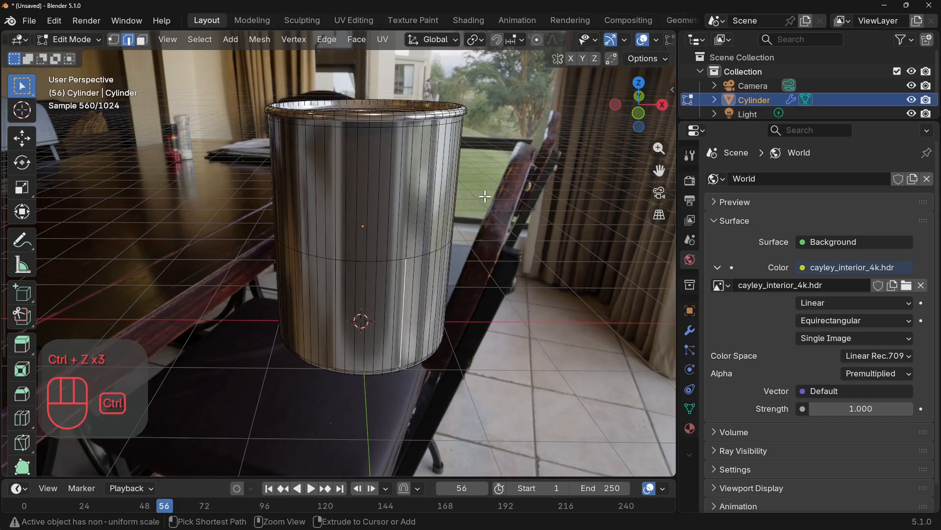
# Return to Object Mode and enable Transparent film in the render settings to hide the HDRI background.
pyautogui.press('Tab')
pyautogui.scroll(-2, 485, 196)
pyautogui.moveTo(485, 196); pyautogui.dragTo(515, 207, button='middle')
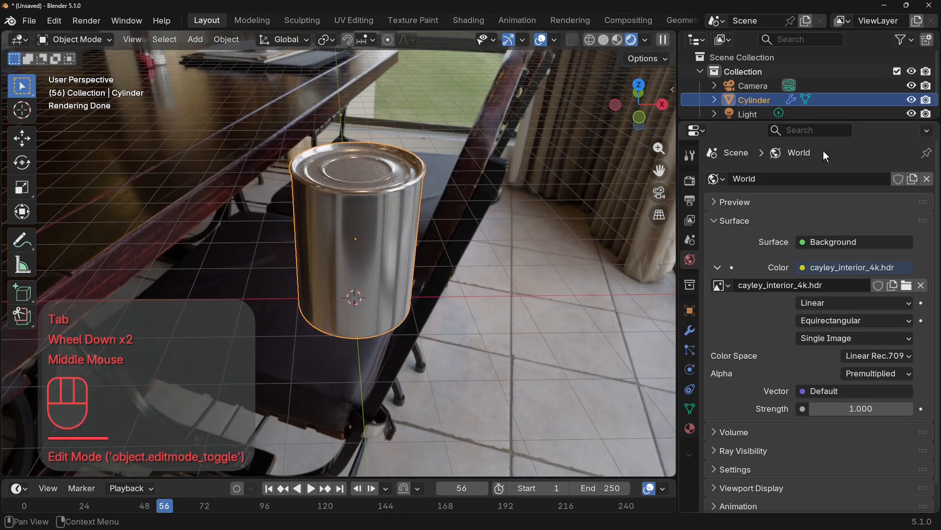
pyautogui.click(692, 180)
pyautogui.scroll(-3, 726, 320)
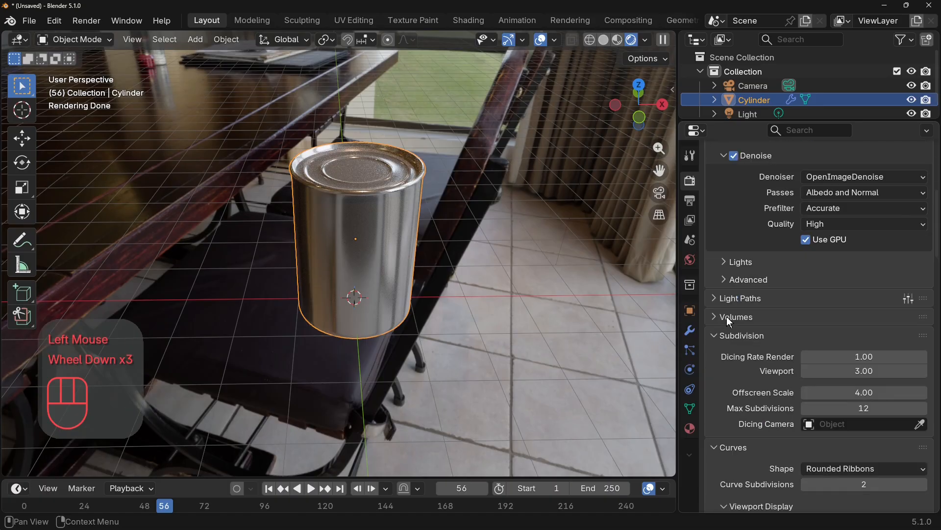
pyautogui.scroll(-5, 727, 316)
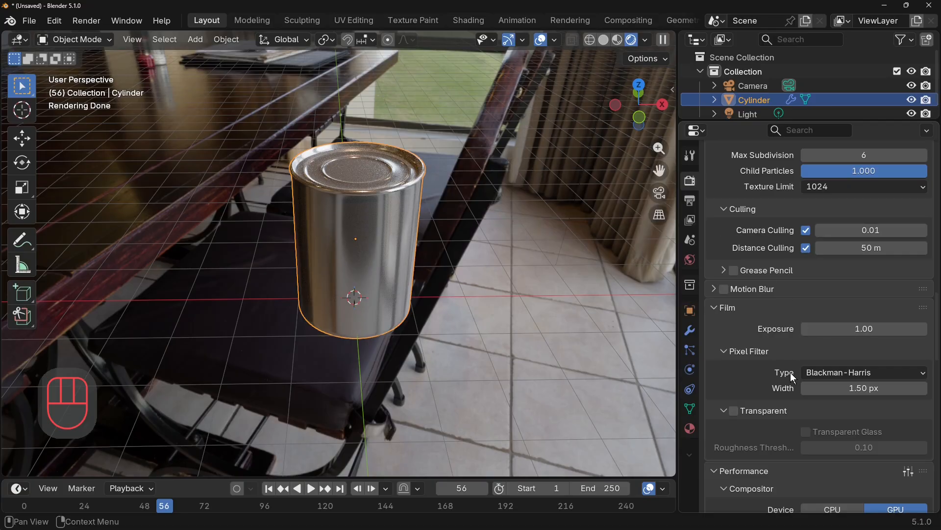
pyautogui.click(734, 411)
pyautogui.moveTo(499, 390); pyautogui.dragTo(482, 356, button='middle')
pyautogui.scroll(2, 510, 340)
pyautogui.scroll(-1, 515, 337)
pyautogui.scroll(-2, 469, 324)
pyautogui.scroll(1, 481, 356)
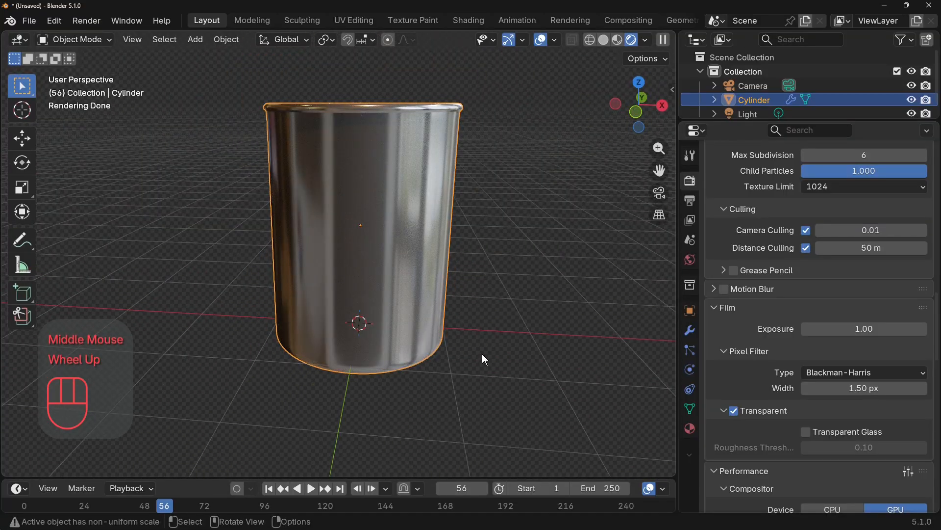
# In Edit Mode, add one horizontal loop cut near the base of the can's side wall with a slide factor of 0.985.
pyautogui.press('Tab')
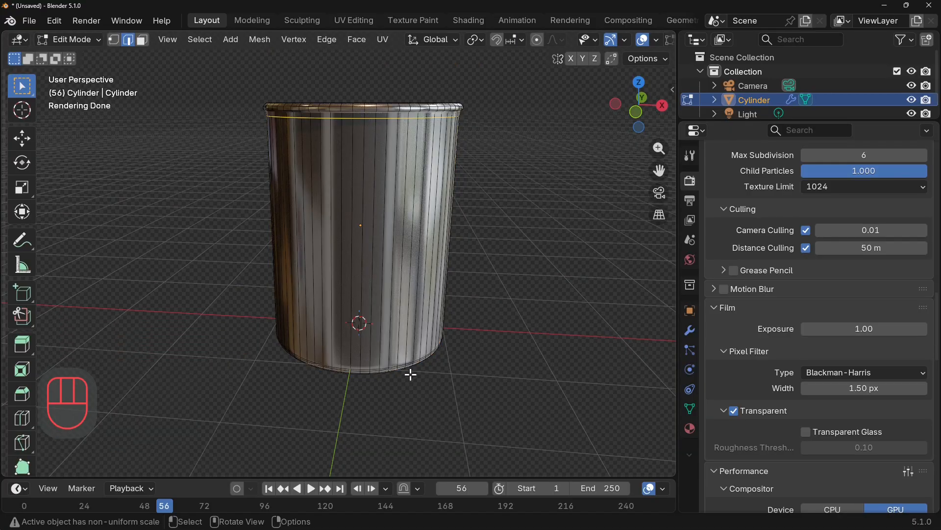
pyautogui.moveTo(410, 375); pyautogui.dragTo(381, 336, button='middle')
pyautogui.click(378, 338)
pyautogui.hotkey('ctrl', 'r')
pyautogui.click(381, 341)
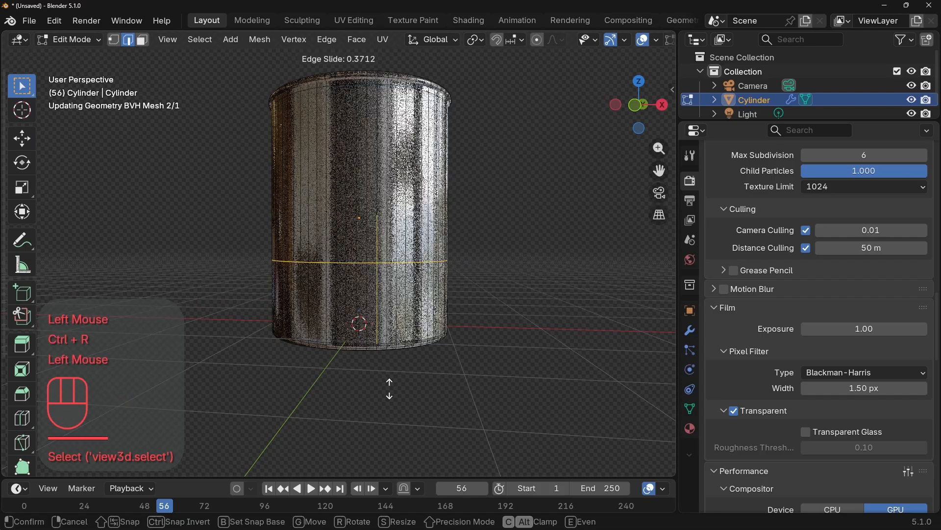
pyautogui.click(363, 341)
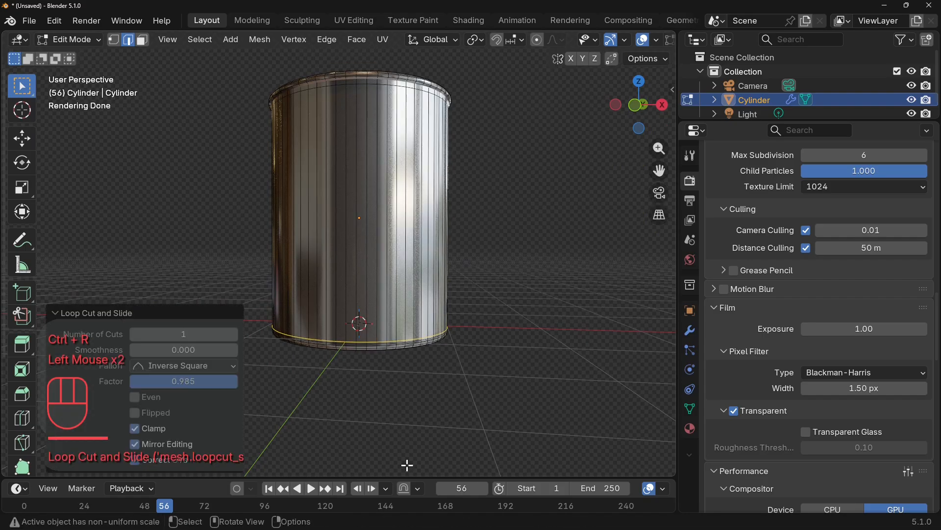
pyautogui.moveTo(362, 342); pyautogui.dragTo(313, 285, button='middle')
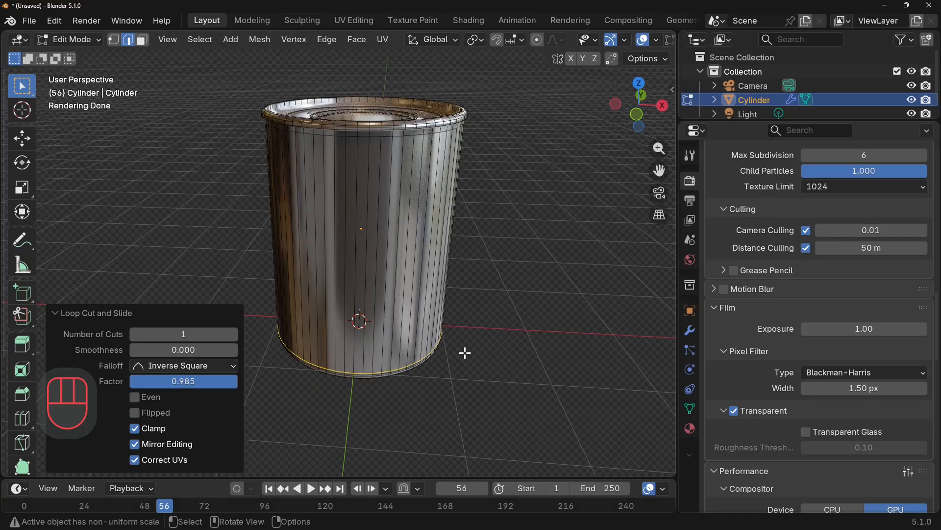
# Select the side wall's upper and lower edge loops plus one vertical edge joining them, and mark them as a seam.
pyautogui.moveTo(464, 352); pyautogui.dragTo(467, 309, button='middle')
pyautogui.scroll(2, 469, 309)
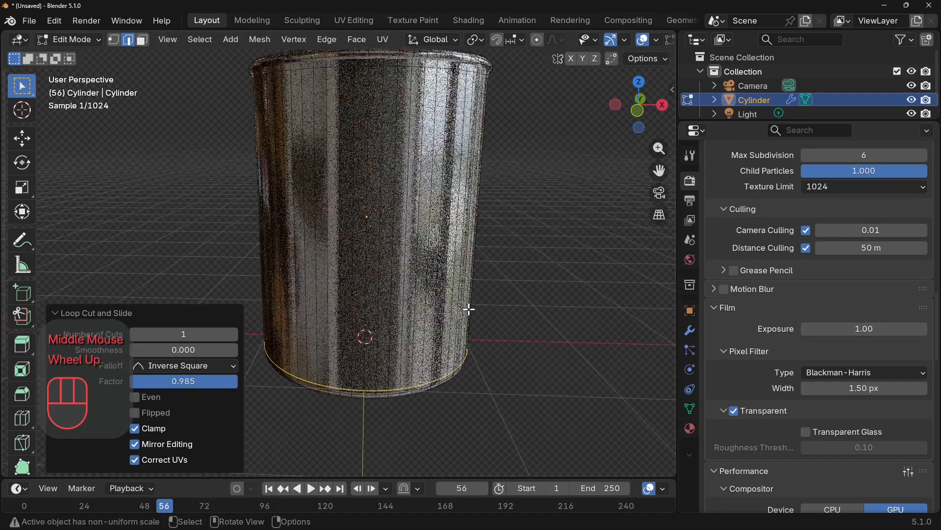
pyautogui.scroll(1, 469, 309)
pyautogui.scroll(-2, 466, 309)
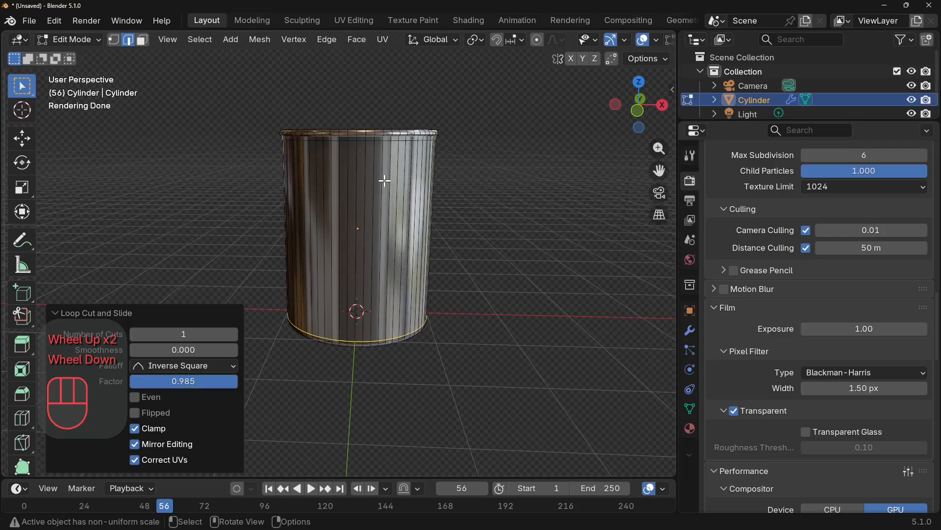
pyautogui.moveTo(456, 223); pyautogui.dragTo(430, 204, button='middle')
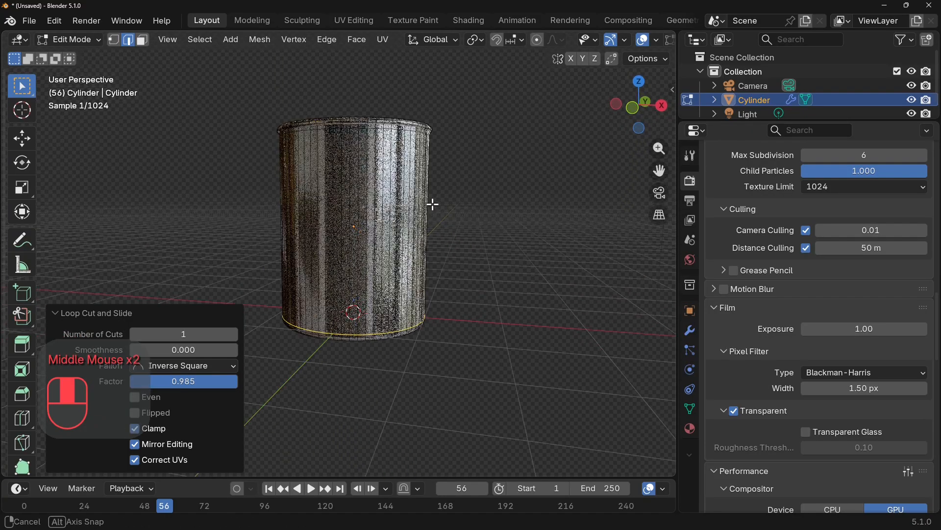
pyautogui.scroll(1, 433, 211)
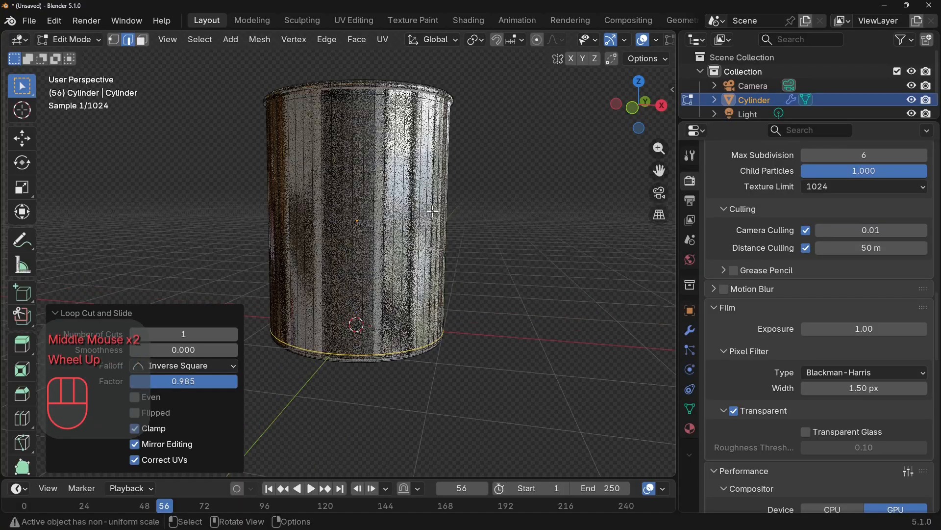
pyautogui.keyDown('alt'); pyautogui.click(367, 95); pyautogui.keyUp('alt')
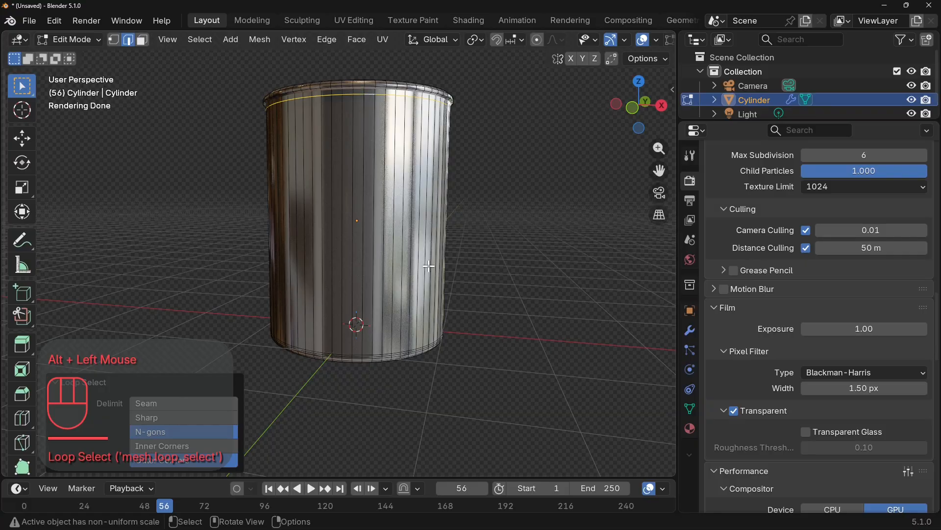
pyautogui.keyDown('alt'); pyautogui.keyDown('shift'); pyautogui.click(388, 353); pyautogui.keyUp('shift'); pyautogui.keyUp('alt')
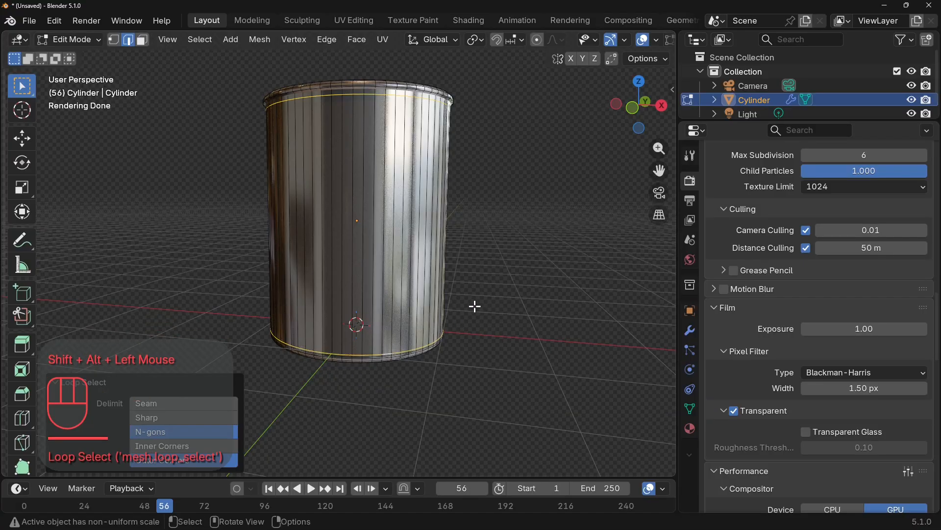
pyautogui.keyDown('shift'); pyautogui.click(363, 228); pyautogui.keyUp('shift')
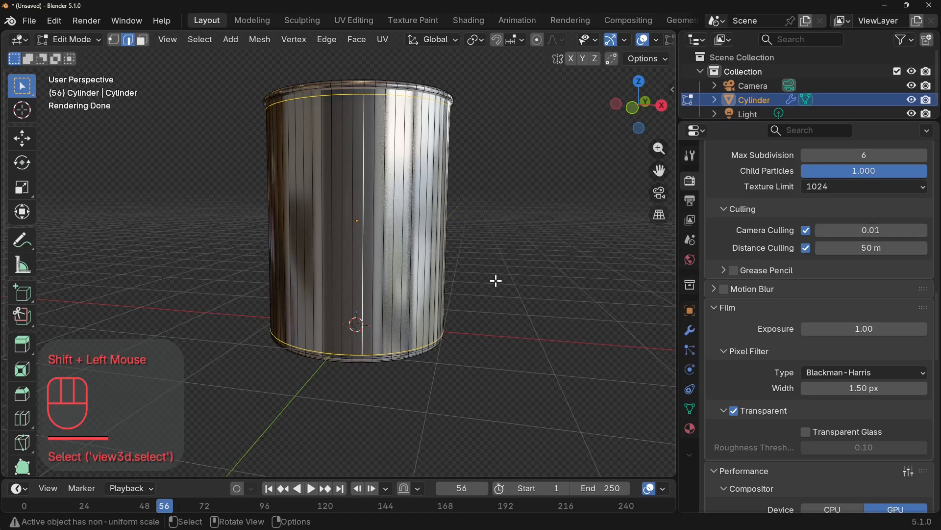
pyautogui.rightClick(363, 323)
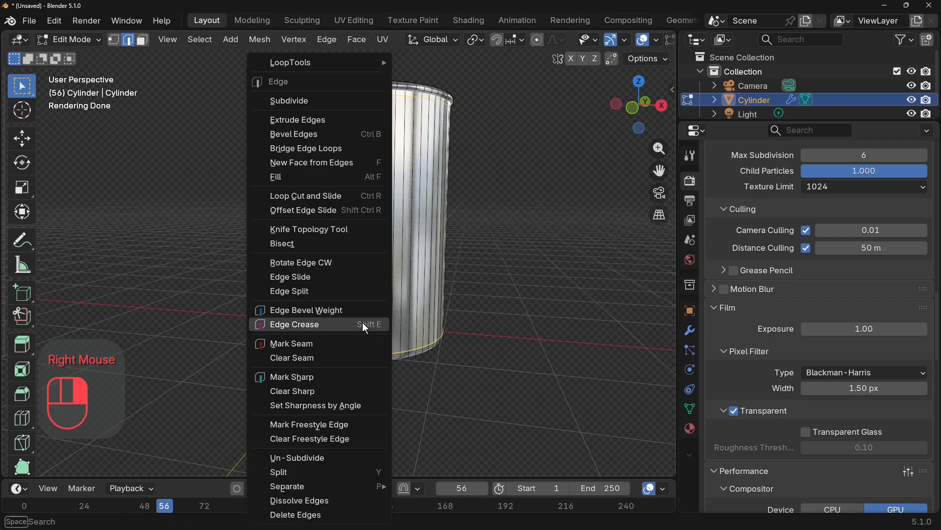
pyautogui.click(341, 347)
pyautogui.moveTo(342, 347); pyautogui.dragTo(571, 330, button='middle')
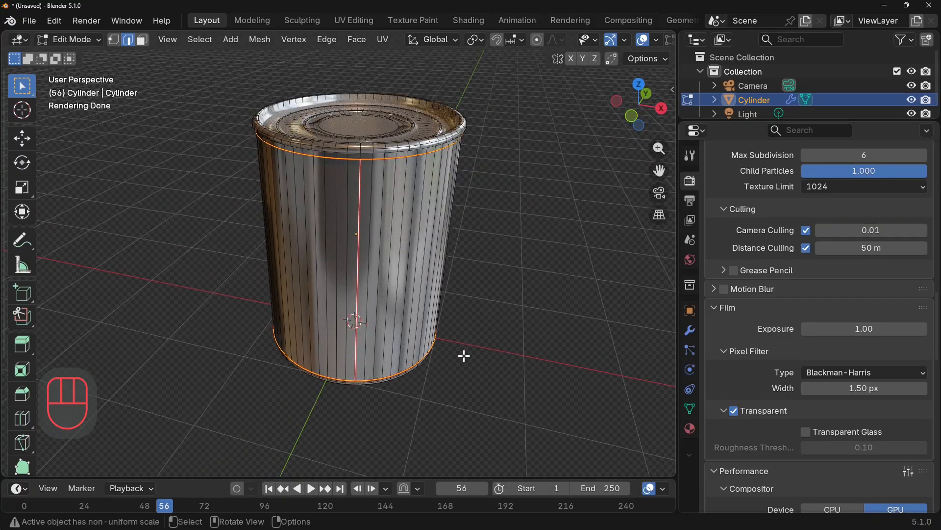
# Apply an Angle Based UV unwrap to the can with the seam edges still selected.
pyautogui.moveTo(464, 356); pyautogui.dragTo(484, 361, button='middle')
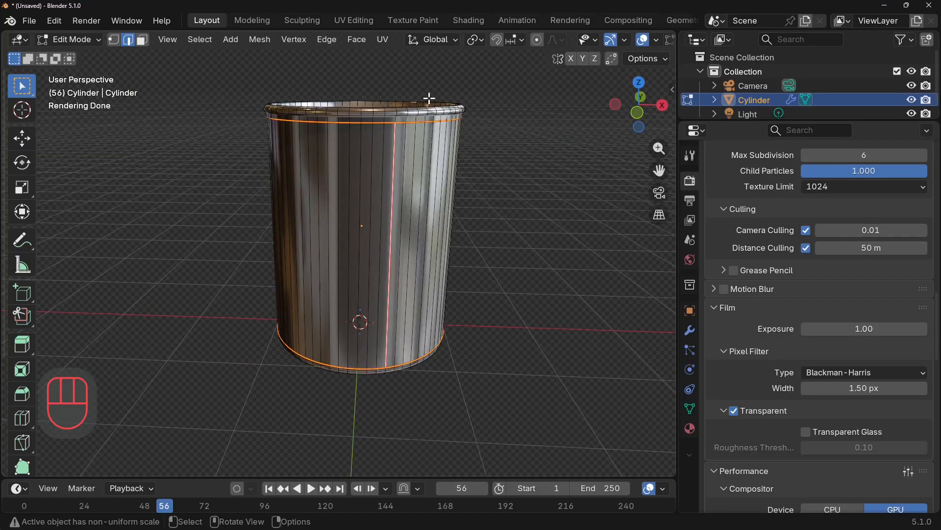
pyautogui.click(386, 42)
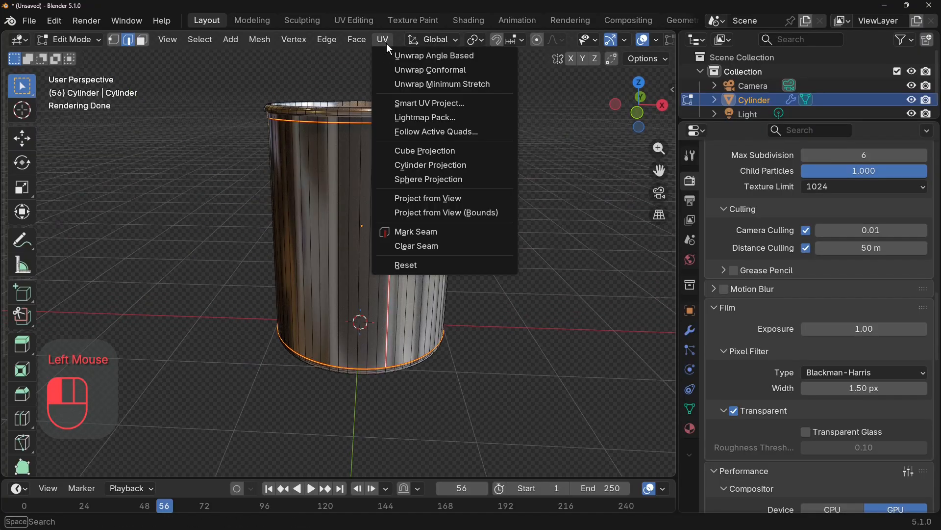
pyautogui.click(422, 53)
# Open the UV Editing workspace and examine the can's side and cap UV layout against the lower seam on the model.
pyautogui.scroll(-2, 331, 20)
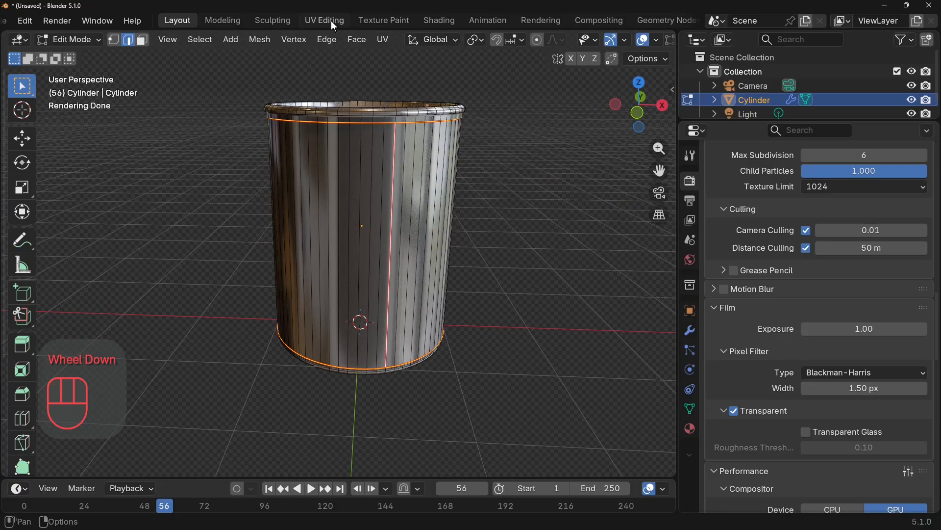
pyautogui.click(331, 21)
pyautogui.scroll(3, 269, 381)
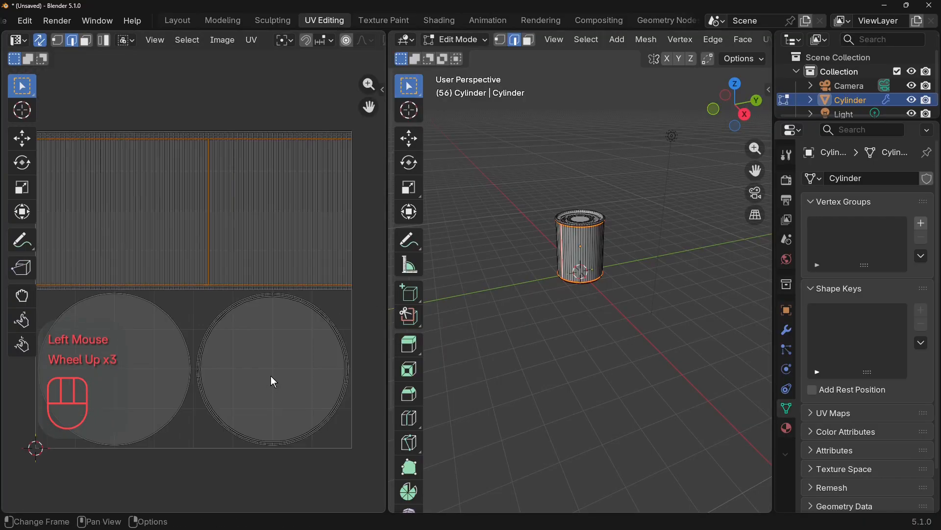
pyautogui.scroll(-2, 318, 333)
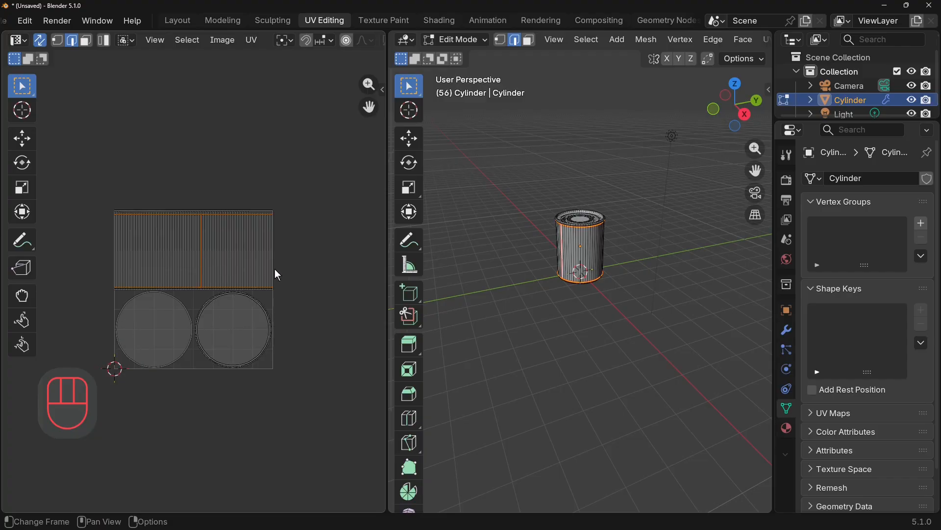
pyautogui.scroll(3, 275, 279)
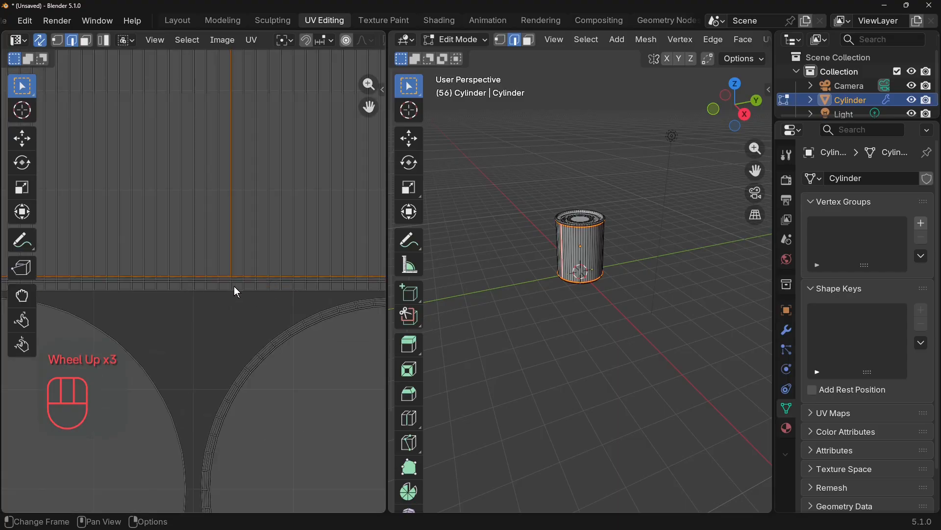
pyautogui.moveTo(580, 307); pyautogui.dragTo(608, 210, button='middle')
pyautogui.scroll(4, 607, 210)
pyautogui.scroll(-4, 249, 323)
pyautogui.scroll(1, 253, 319)
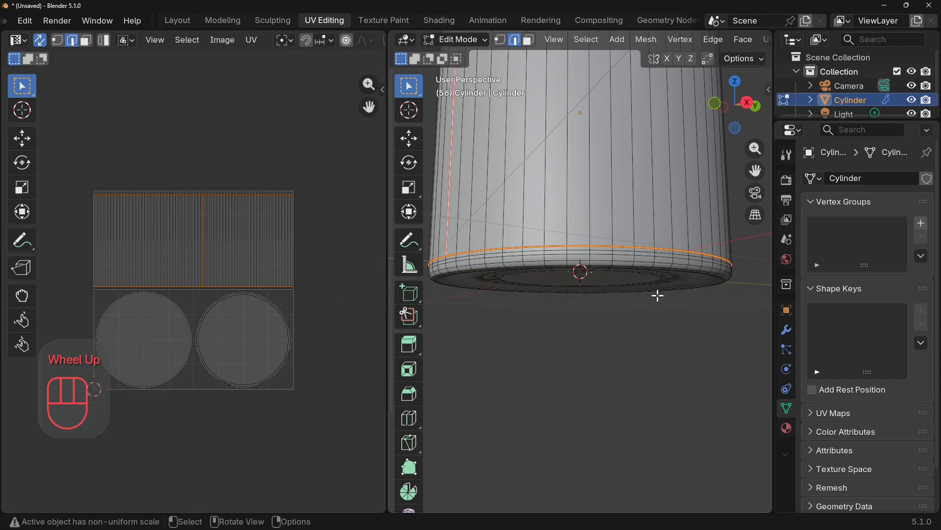
# Rename the can's existing material to METAL.
pyautogui.click(788, 428)
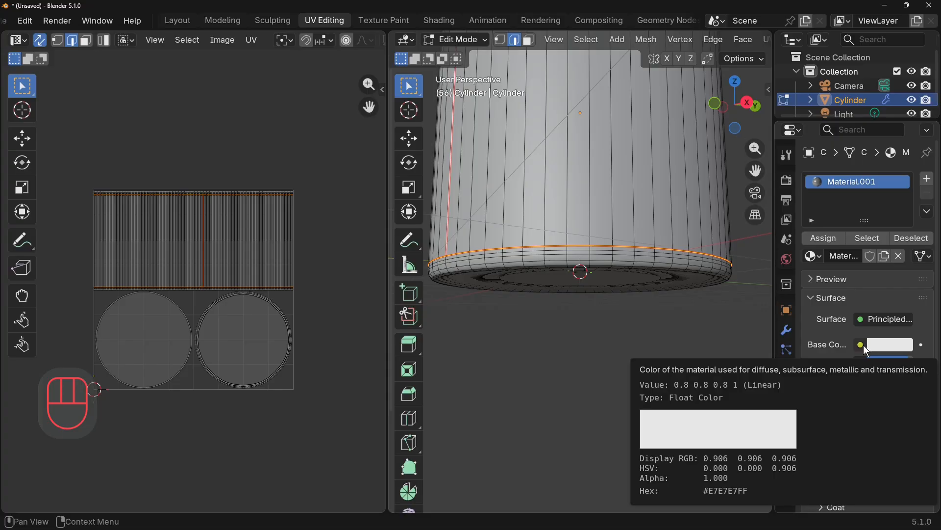
pyautogui.doubleClick(857, 181)
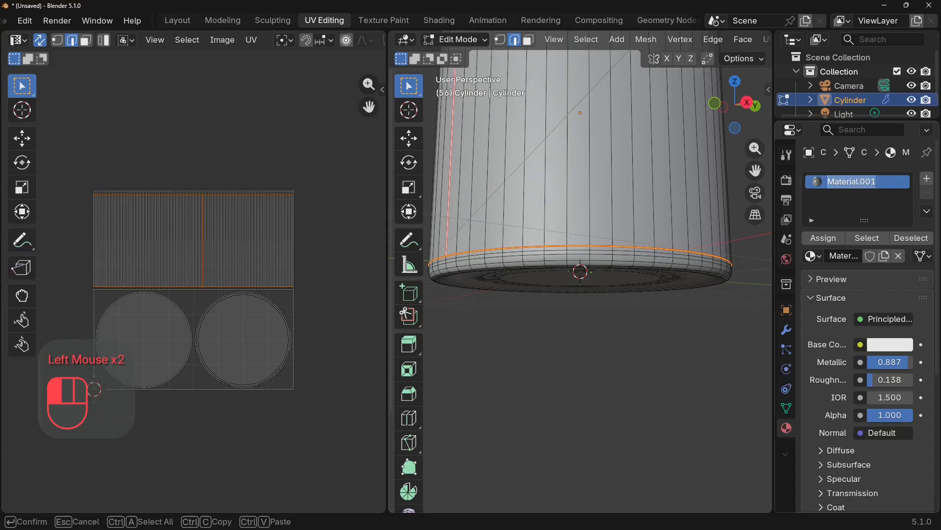
pyautogui.write('METAL')
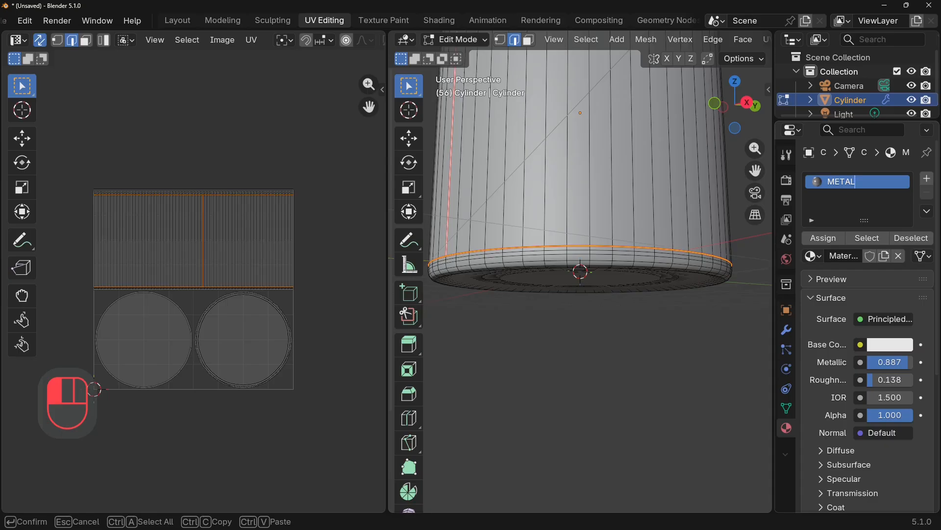
pyautogui.press('Return')
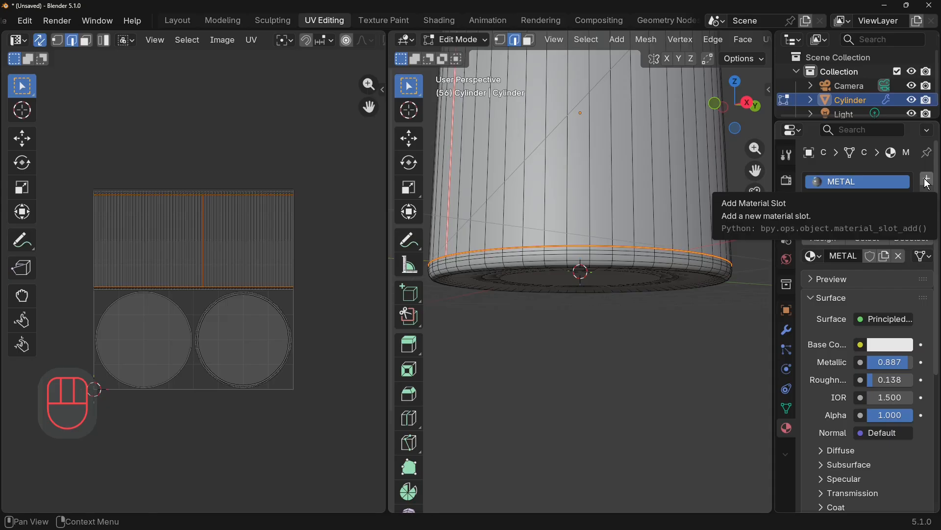
# Add a second material to the can and use fav4.jpg from the fredies favarouts folder as its base color image texture.
pyautogui.click(928, 184)
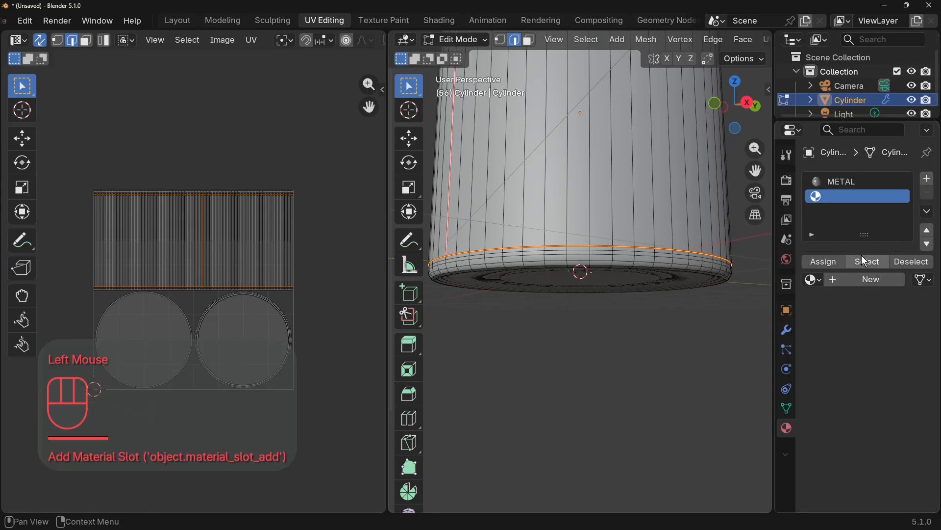
pyautogui.click(872, 279)
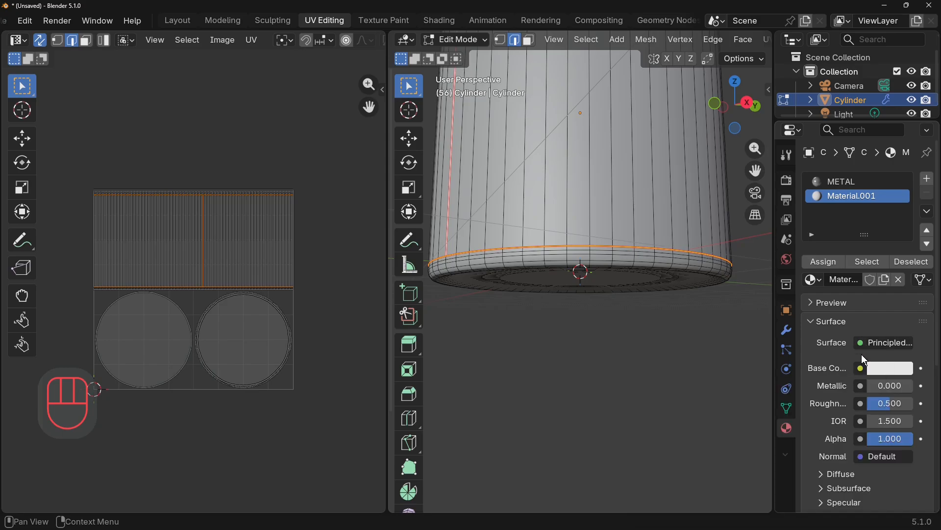
pyautogui.click(864, 369)
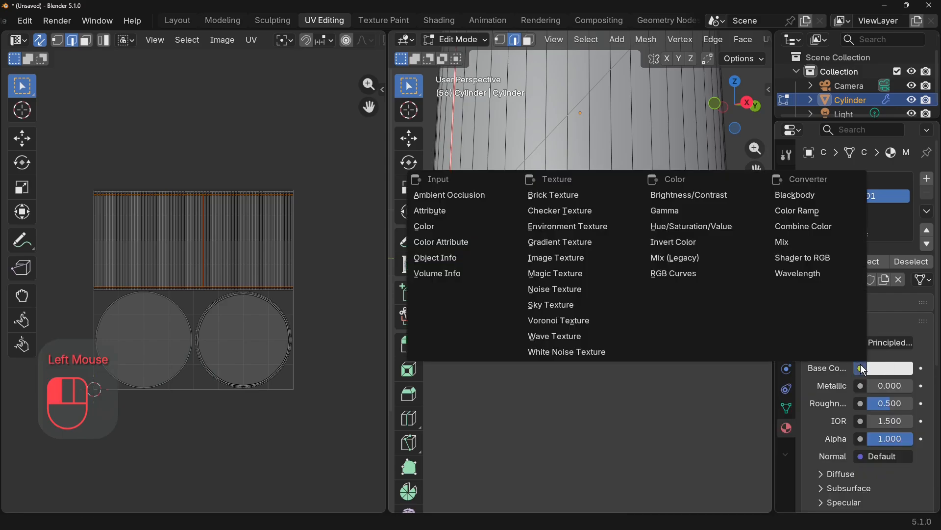
pyautogui.click(572, 264)
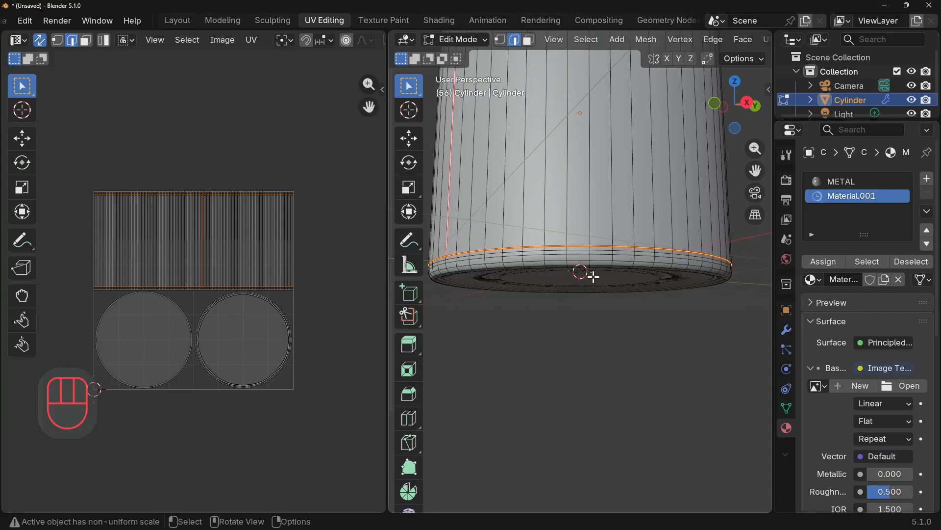
pyautogui.click(915, 389)
pyautogui.click(204, 384)
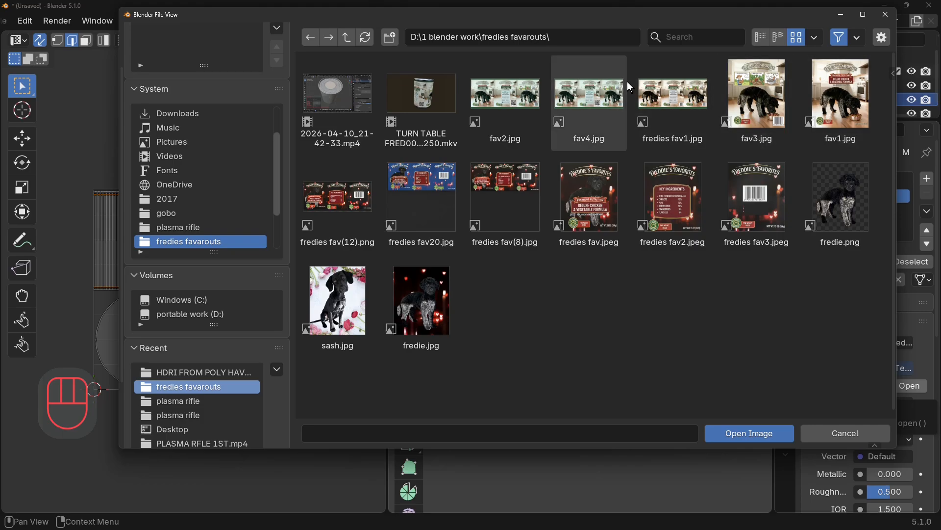
pyautogui.click(591, 106)
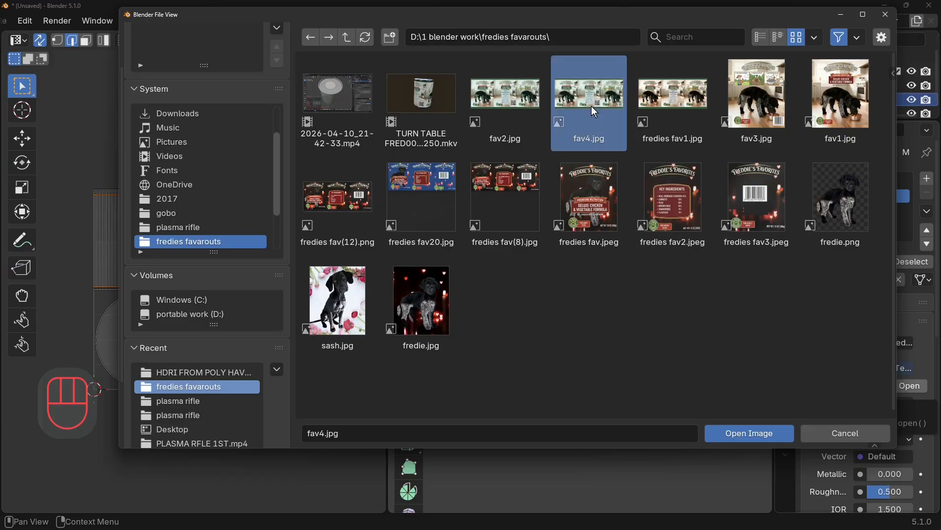
pyautogui.doubleClick(591, 106)
# Switch the 3D viewport to rendered shading and view the whole can.
pyautogui.scroll(-8, 678, 40)
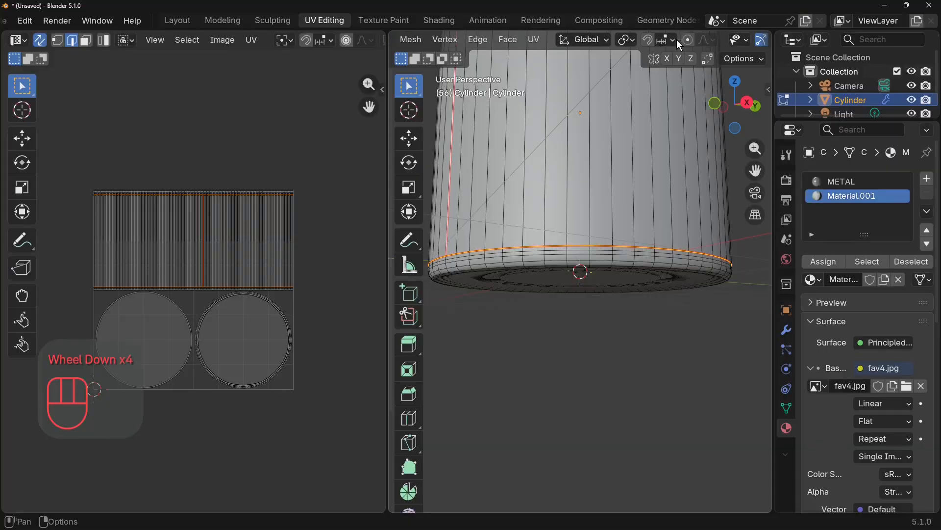
pyautogui.click(746, 40)
pyautogui.moveTo(556, 365); pyautogui.dragTo(555, 397, button='middle')
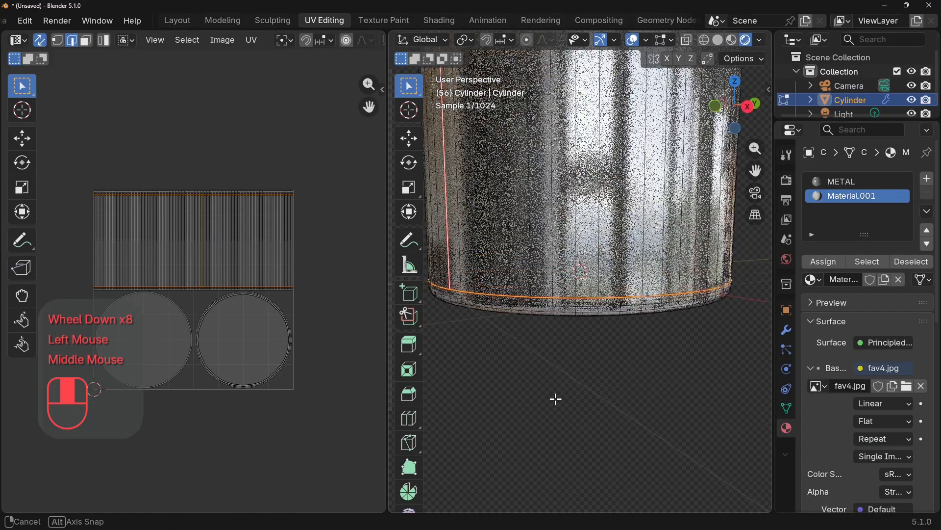
pyautogui.scroll(-4, 578, 387)
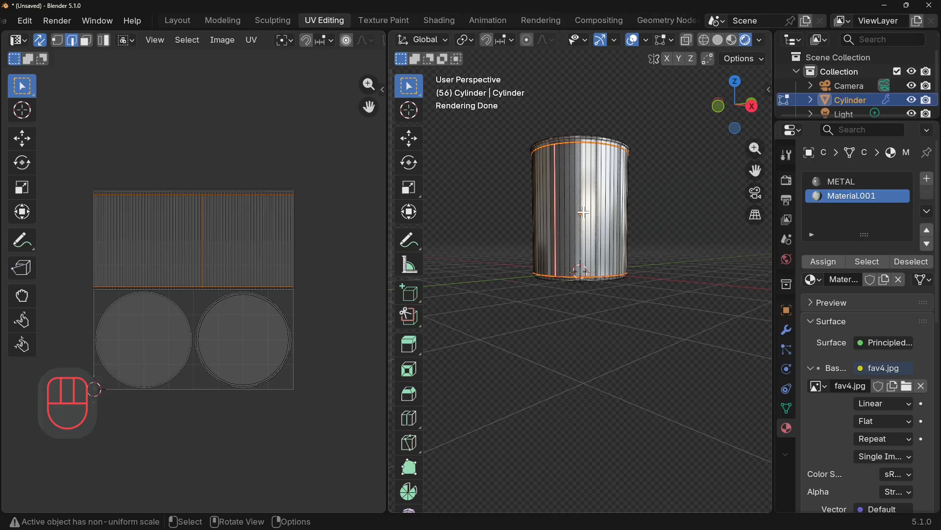
# Display fav4.jpg behind the UV layout in the UV editor, with the whole label image in view.
pyautogui.scroll(-4, 349, 43)
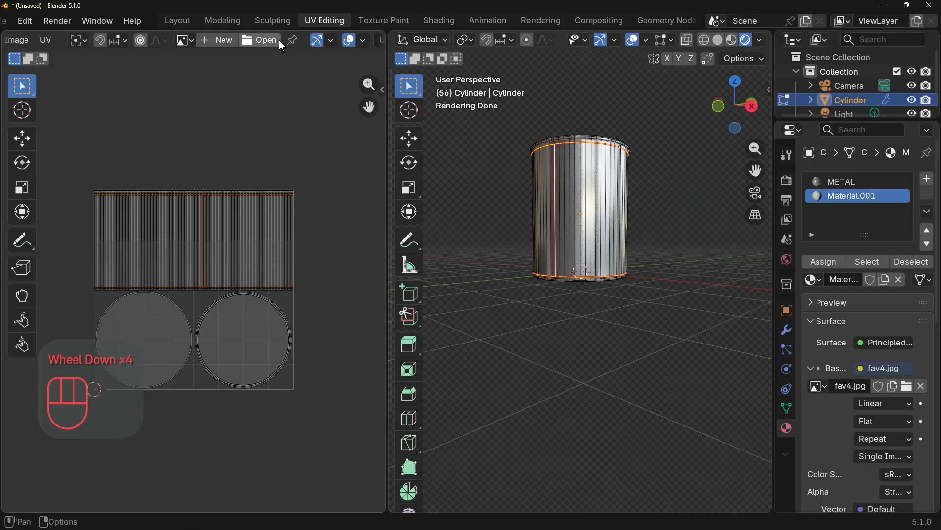
pyautogui.click(184, 41)
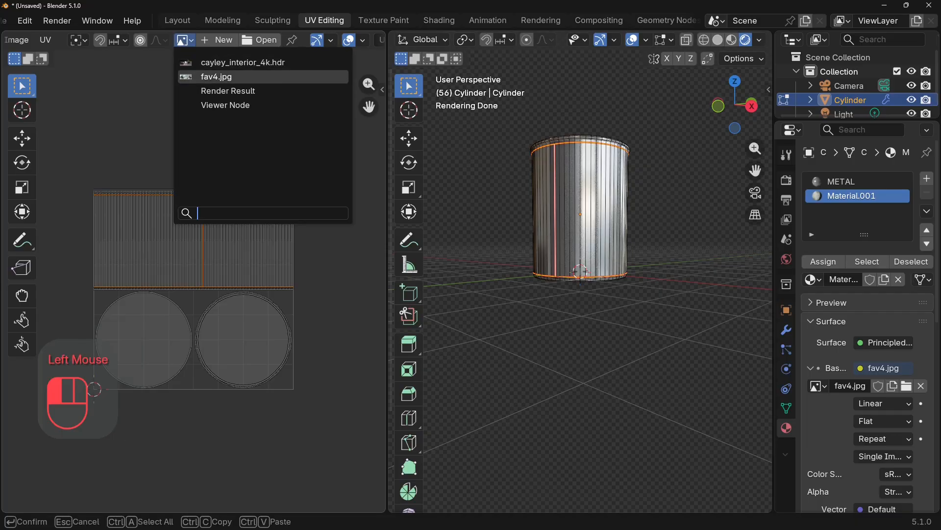
pyautogui.click(216, 77)
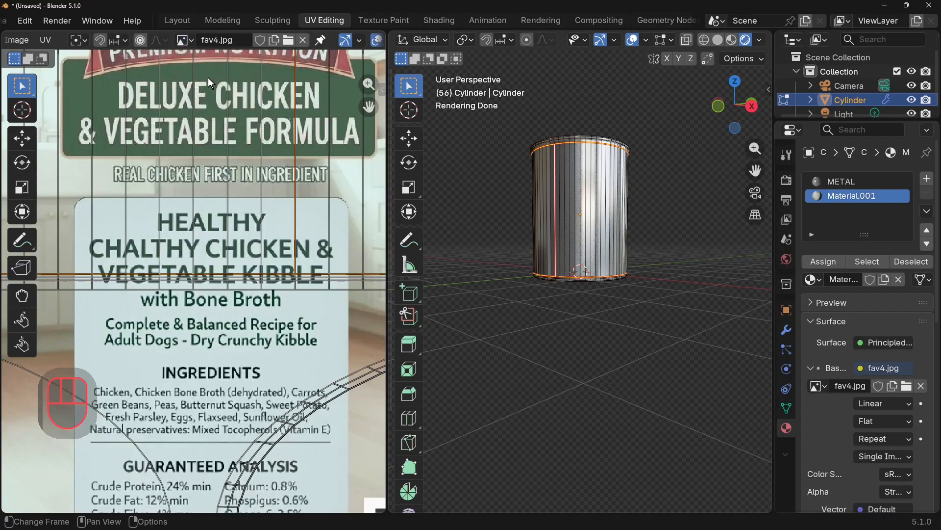
pyautogui.scroll(-3, 224, 231)
pyautogui.scroll(-2, 225, 230)
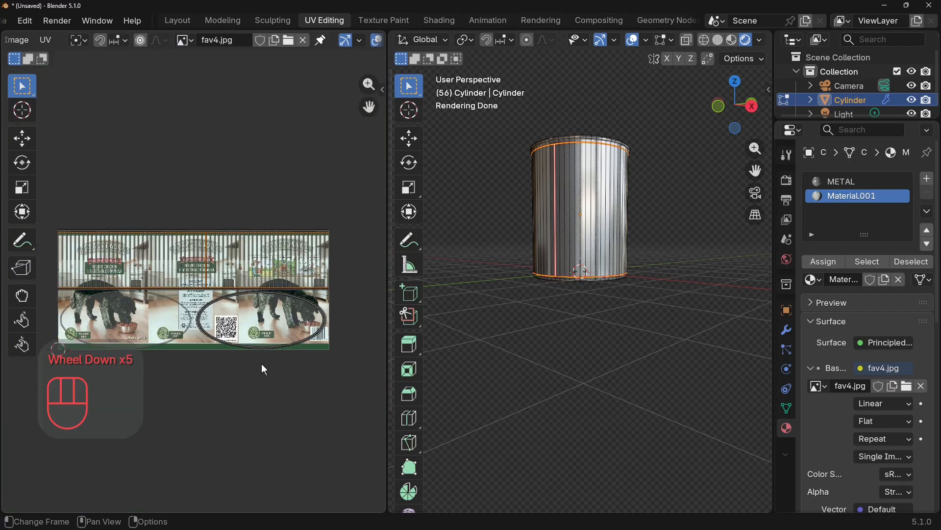
pyautogui.scroll(2, 261, 361)
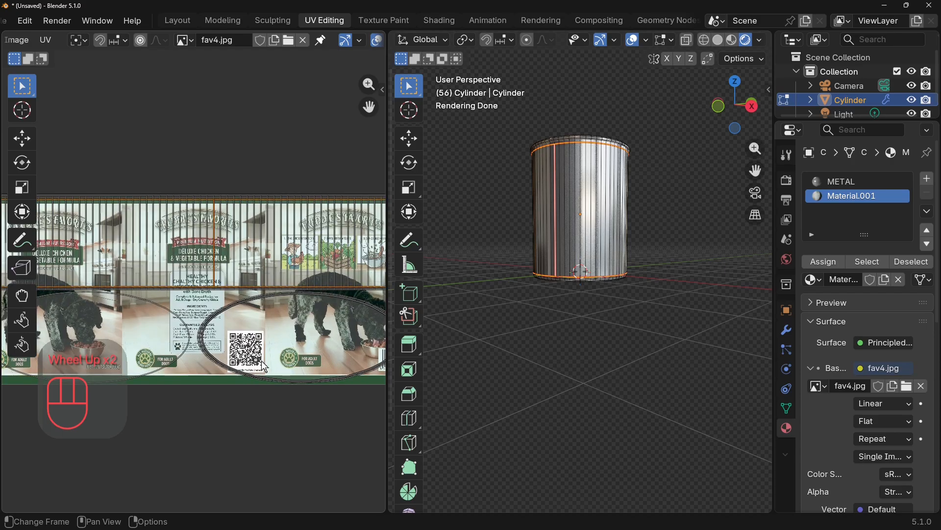
pyautogui.scroll(-2, 261, 361)
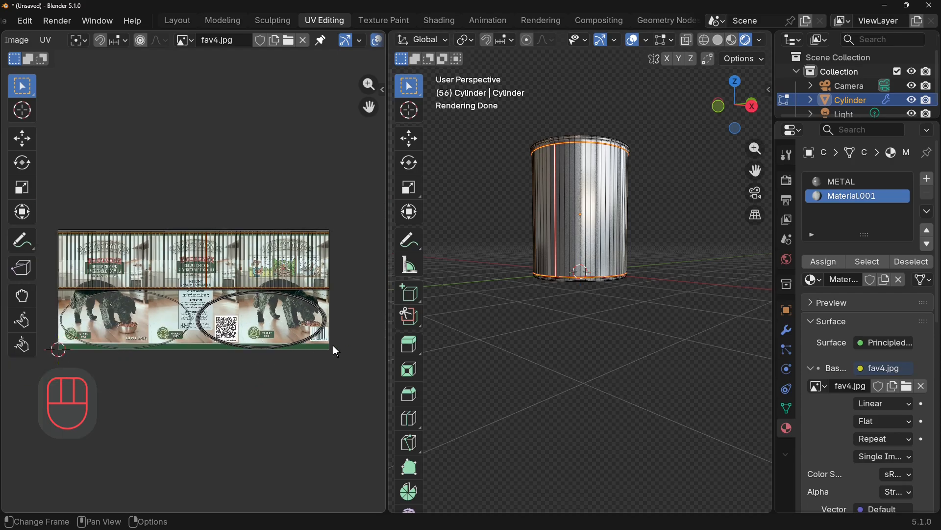
# Select the linked side-wall UV island and scale it along Y to about 2.08 times its height.
pyautogui.click(280, 282)
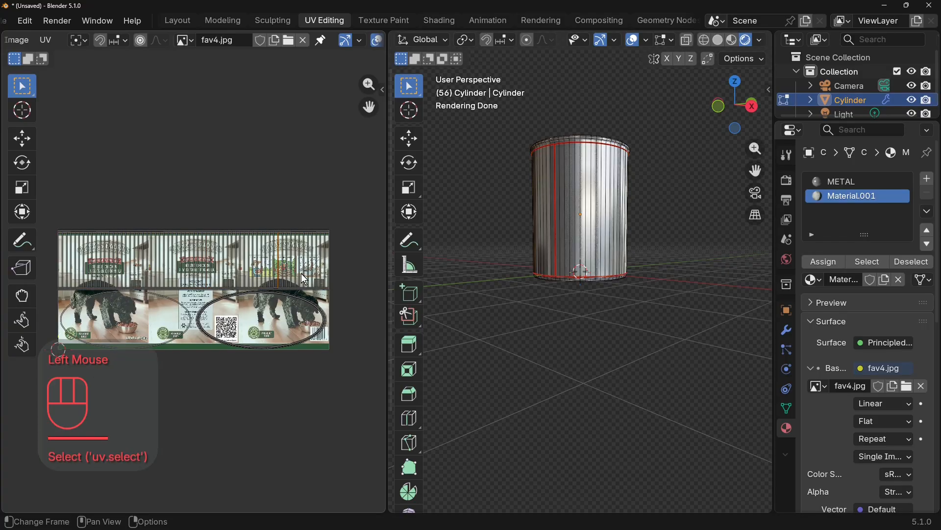
pyautogui.click(280, 269)
pyautogui.click(295, 266)
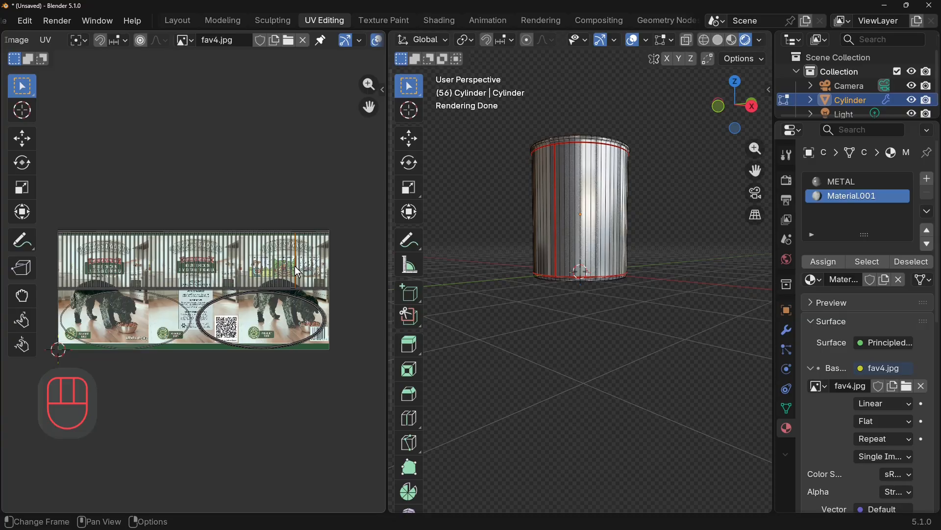
pyautogui.doubleClick(295, 265)
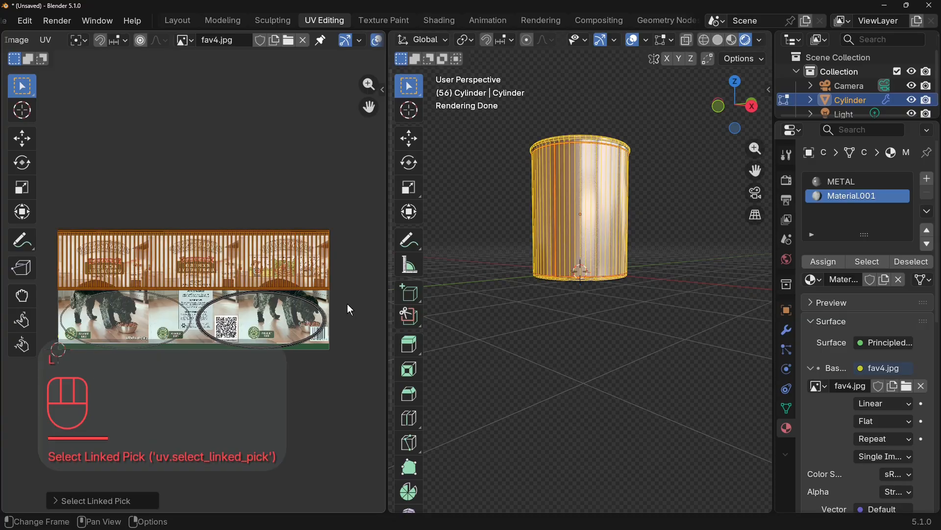
pyautogui.press('s')
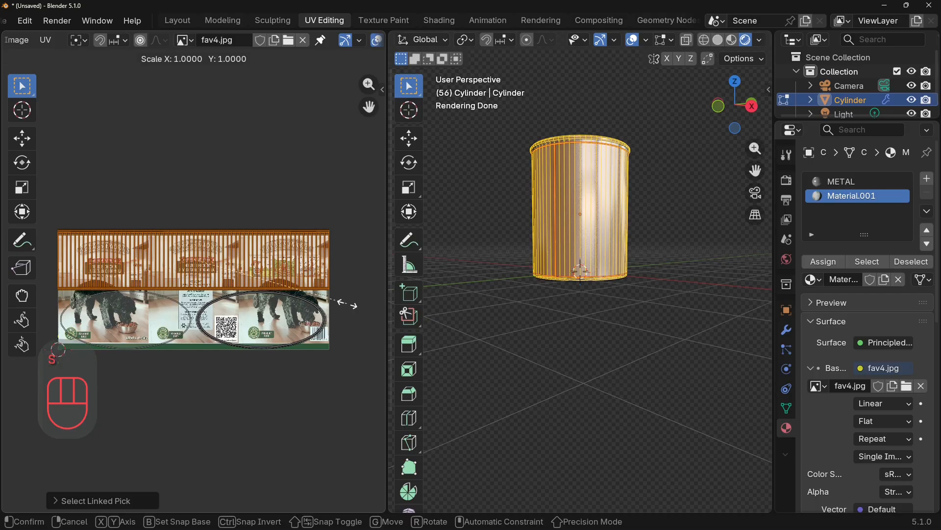
pyautogui.press('y')
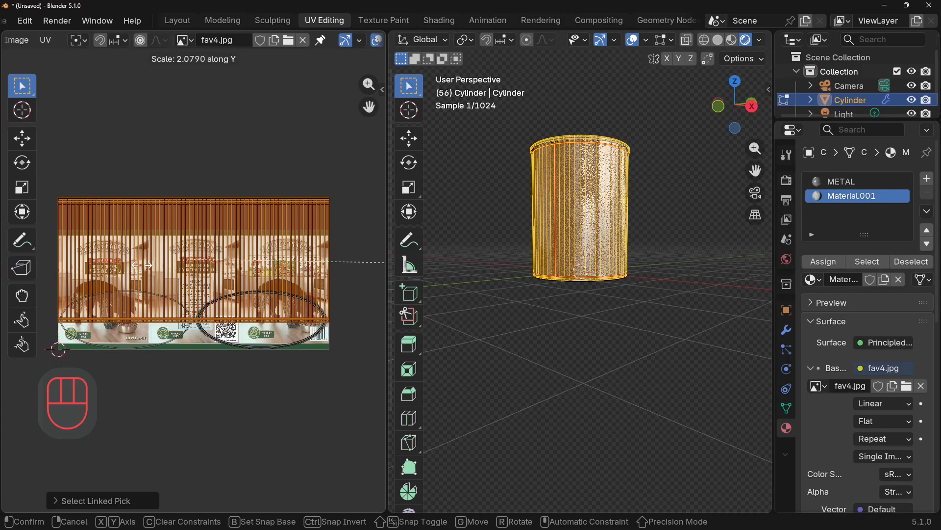
pyautogui.click(166, 269)
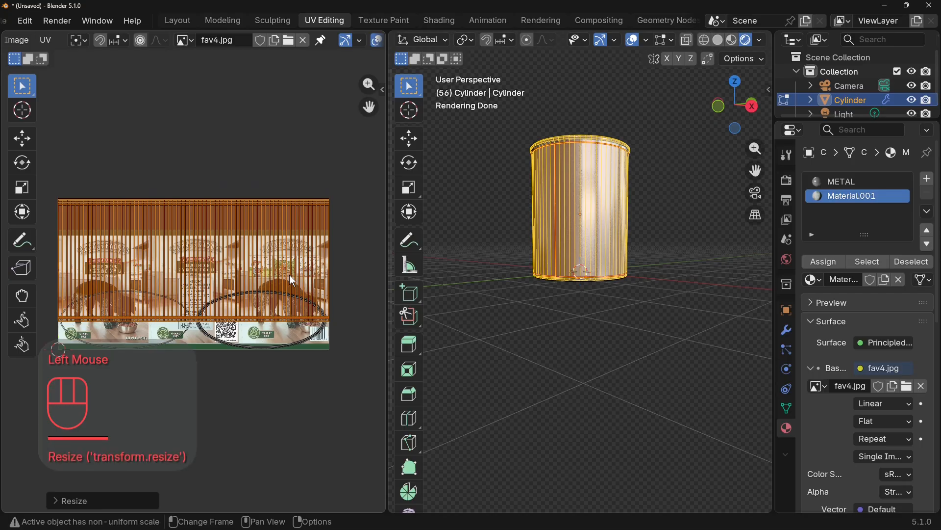
# Move the side-wall UV island down over the label image and scale it along Y by about 0.96 to match the image height.
pyautogui.moveTo(293, 281); pyautogui.dragTo(292, 310)
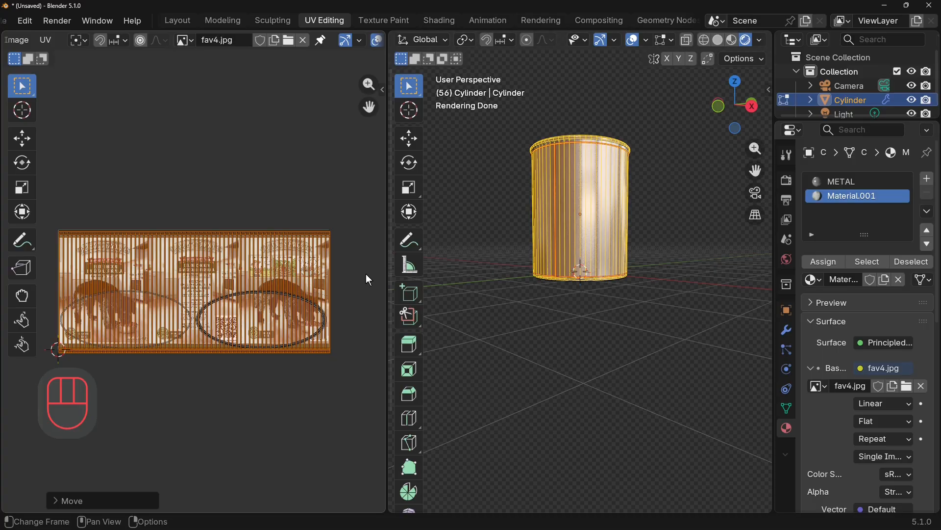
pyautogui.press('s')
pyautogui.press('y')
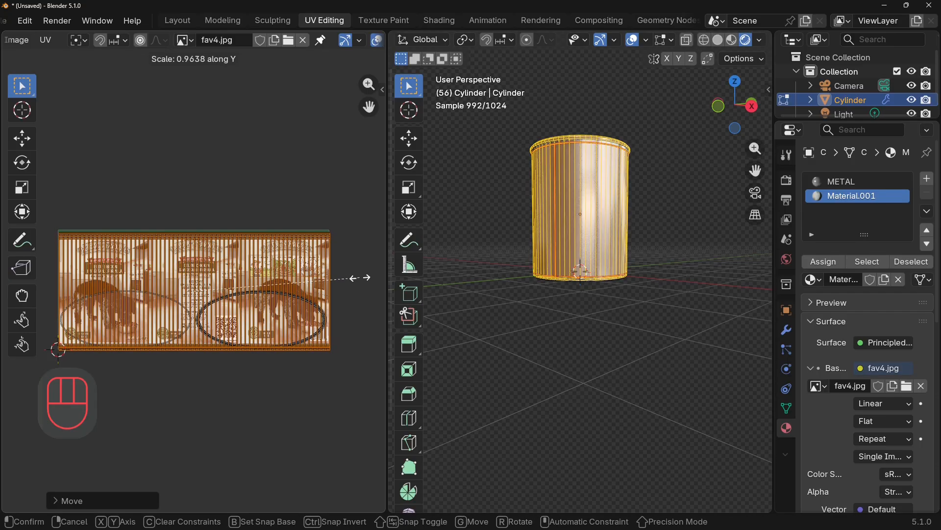
pyautogui.click(364, 284)
# Nudge the side-wall UV island up along Y by about 0.016 to align it with the label image.
pyautogui.press('g')
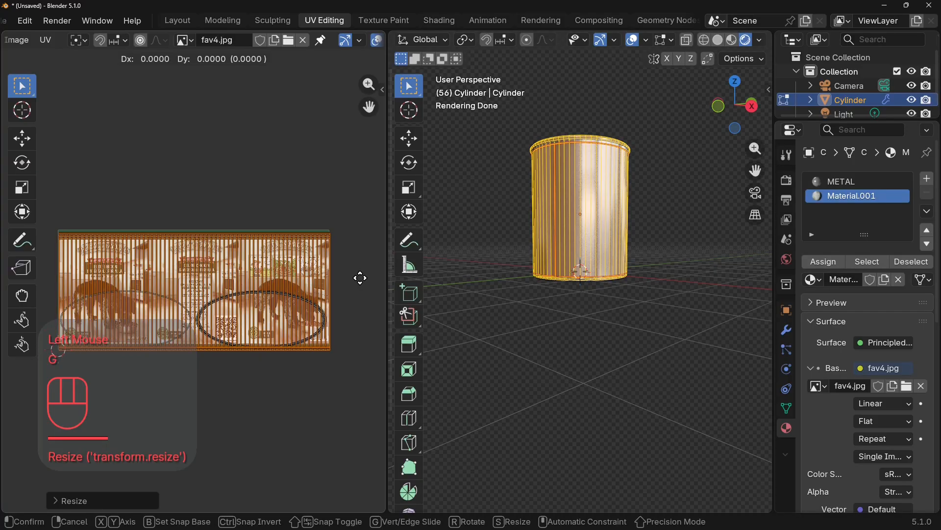
pyautogui.press('z')
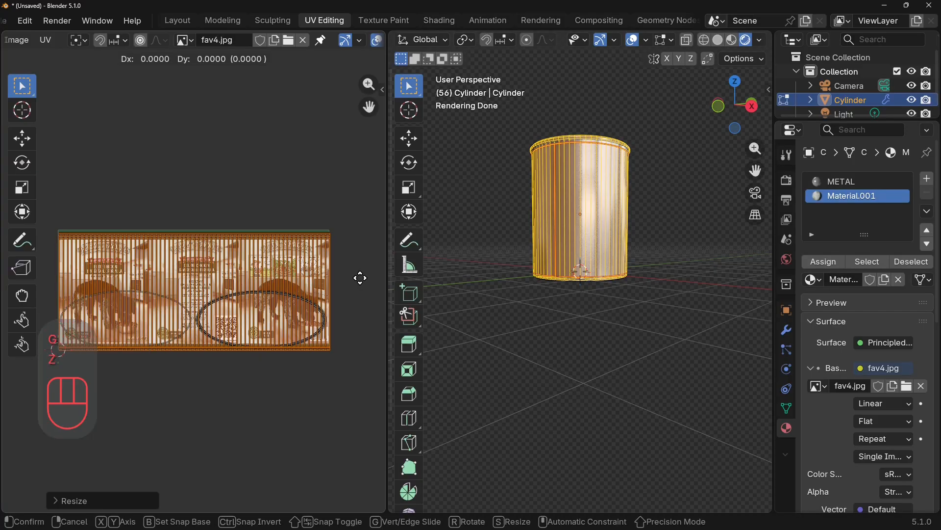
pyautogui.press('y')
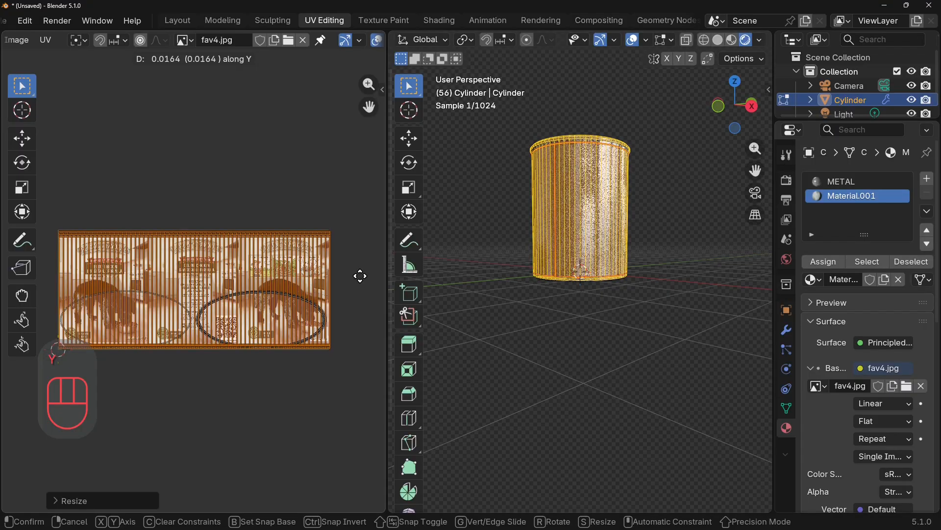
pyautogui.click(364, 282)
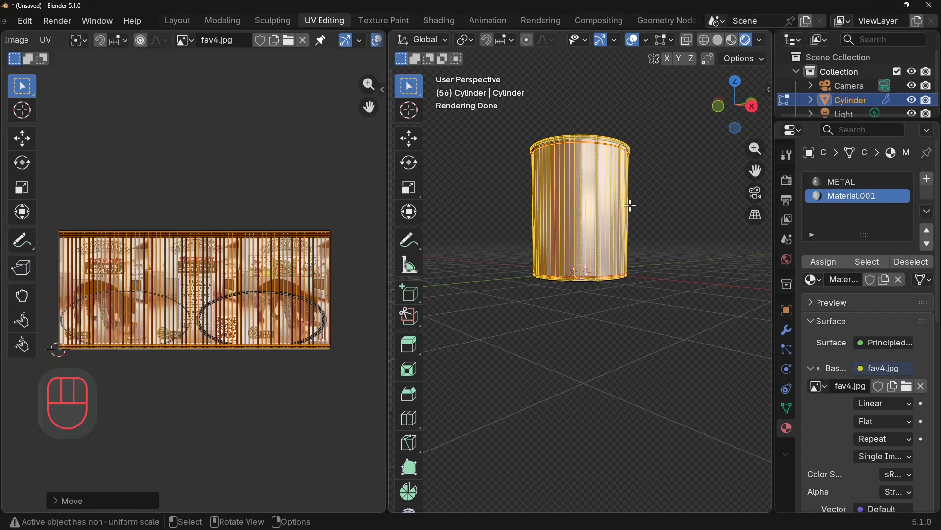
# Select the ring of faces around the can's side wall in face select mode and assign Material.001 to it.
pyautogui.click(839, 197)
pyautogui.moveTo(649, 249); pyautogui.dragTo(678, 311, button='middle')
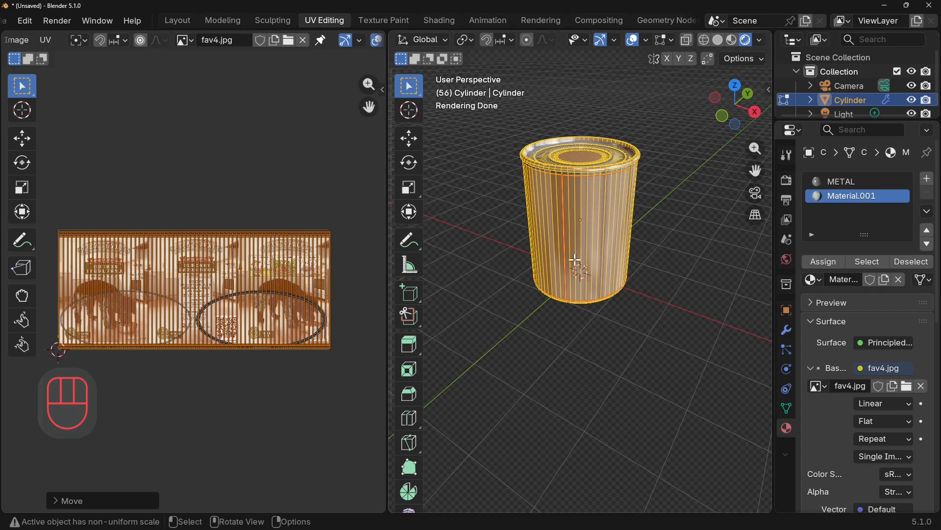
pyautogui.moveTo(718, 239); pyautogui.dragTo(674, 170, button='middle')
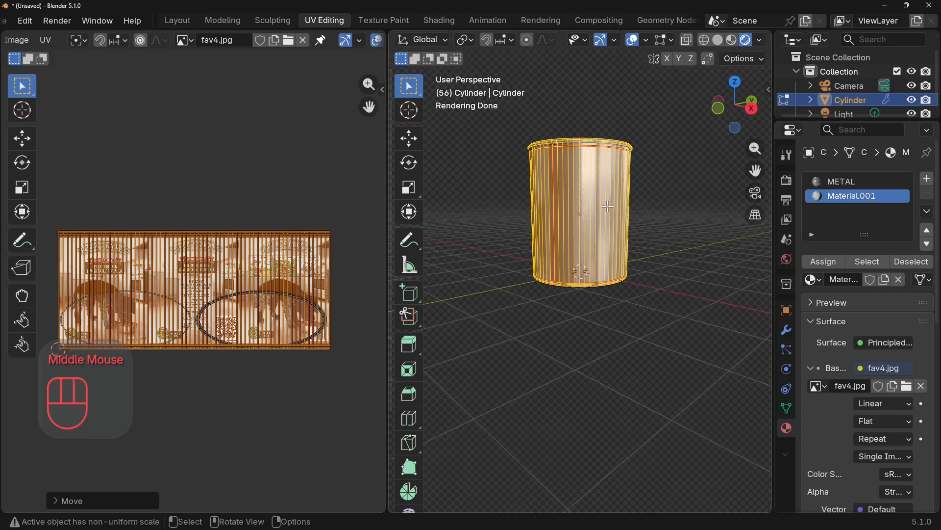
pyautogui.click(575, 216)
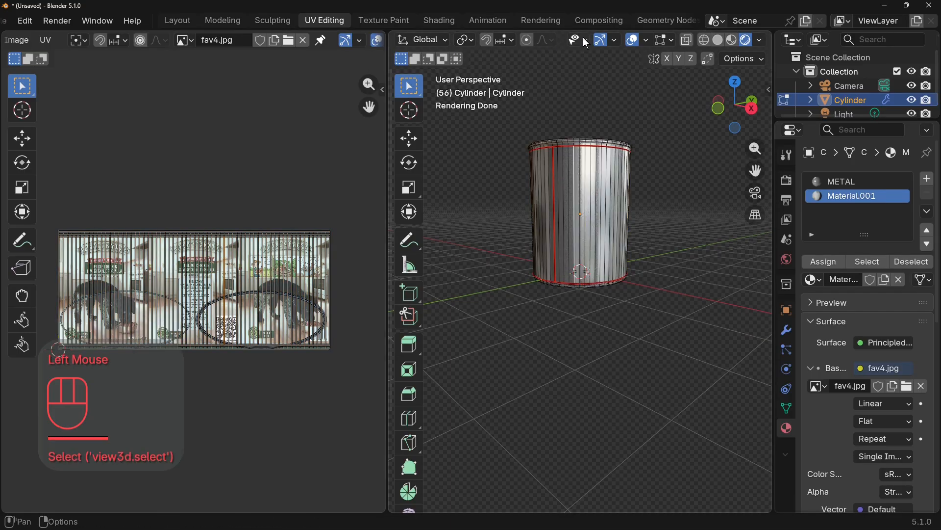
pyautogui.scroll(5, 578, 39)
pyautogui.scroll(1, 575, 40)
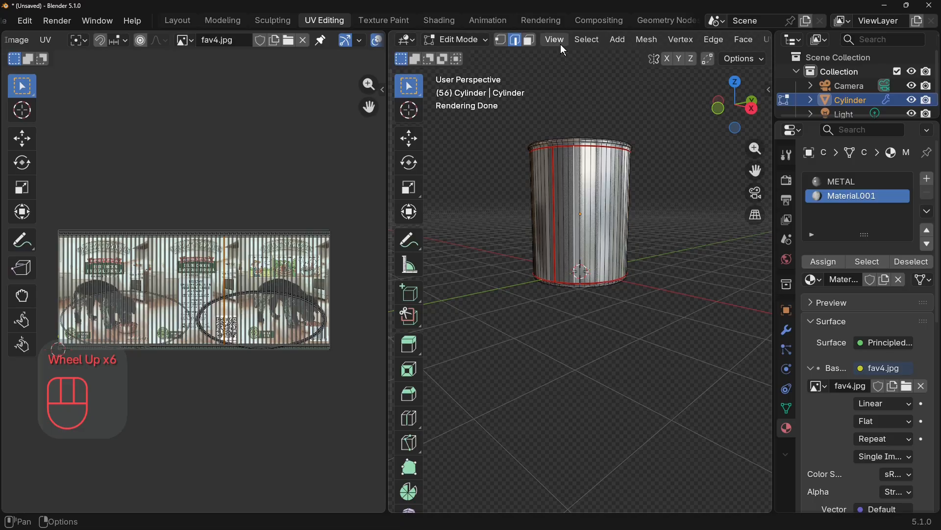
pyautogui.click(530, 40)
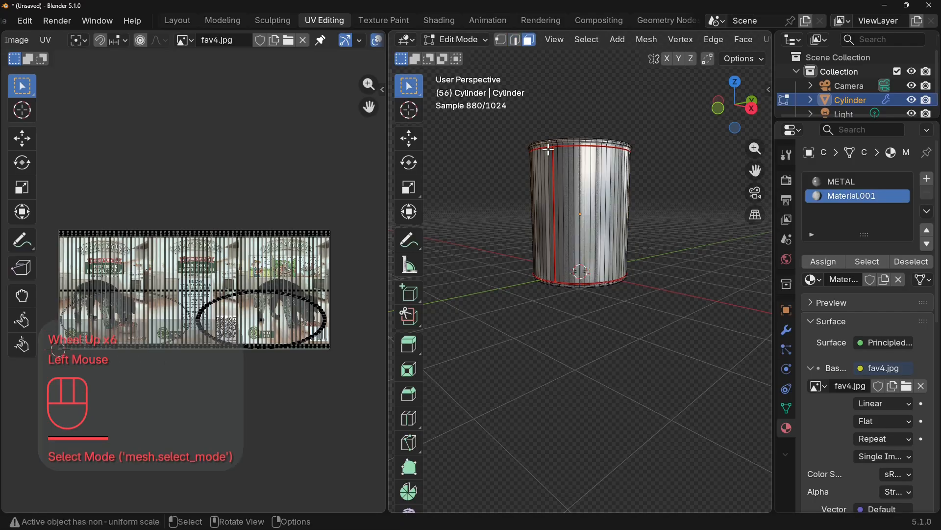
pyautogui.keyDown('alt'); pyautogui.click(581, 200); pyautogui.keyUp('alt')
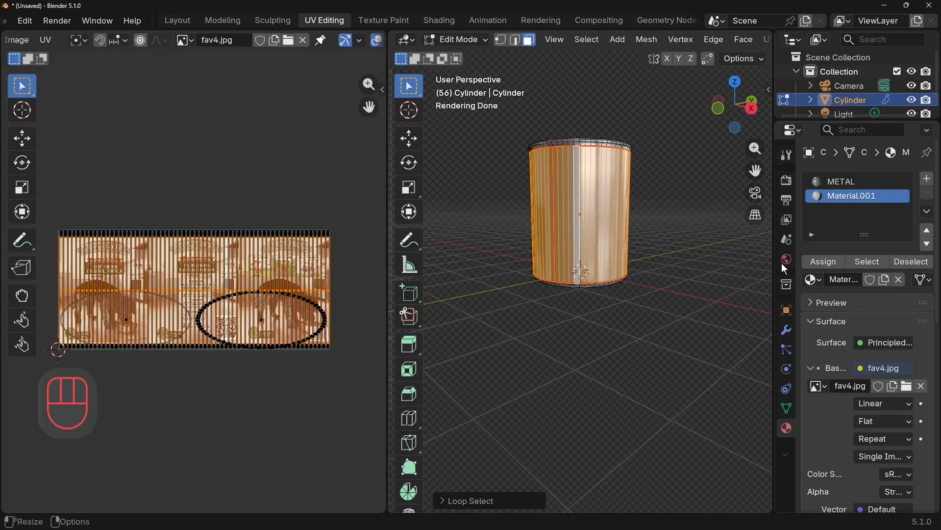
pyautogui.click(826, 264)
# Add a horizontal loop cut around the side wall and slide it down close to the bottom seam.
pyautogui.scroll(3, 692, 276)
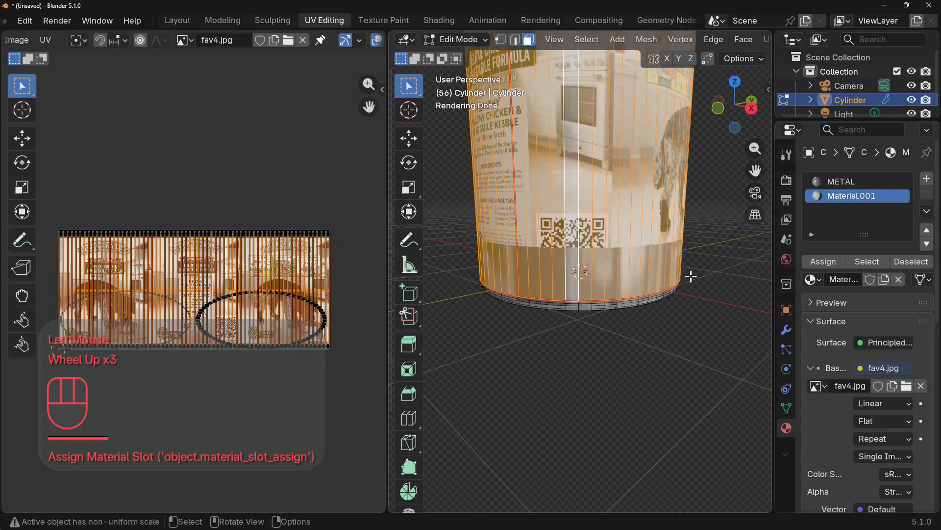
pyautogui.scroll(-3, 690, 275)
pyautogui.click(689, 273)
pyautogui.scroll(1, 622, 287)
pyautogui.moveTo(689, 273)
pyautogui.mouseDown(button='middle')
pyautogui.moveTo(622, 287)
pyautogui.moveTo(672, 267)
pyautogui.mouseUp(button='middle')
pyautogui.scroll(-1, 628, 284)
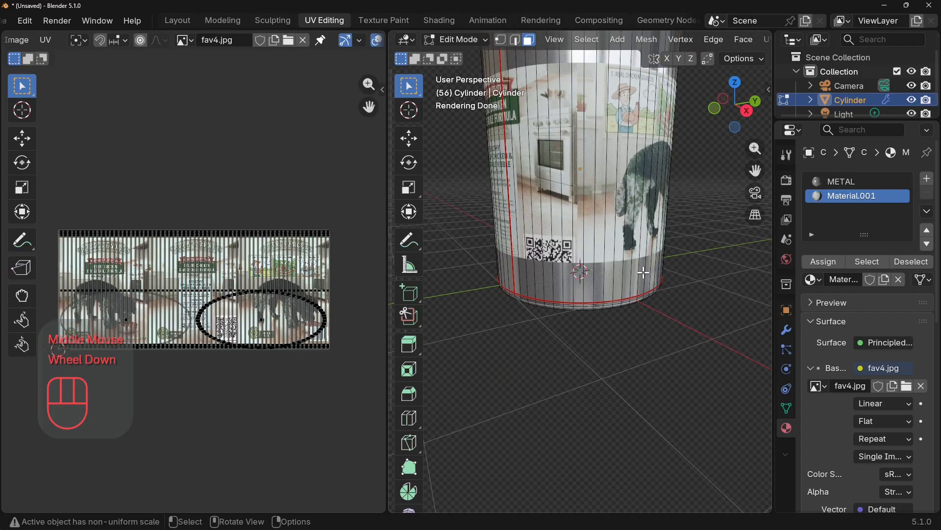
pyautogui.click(592, 206)
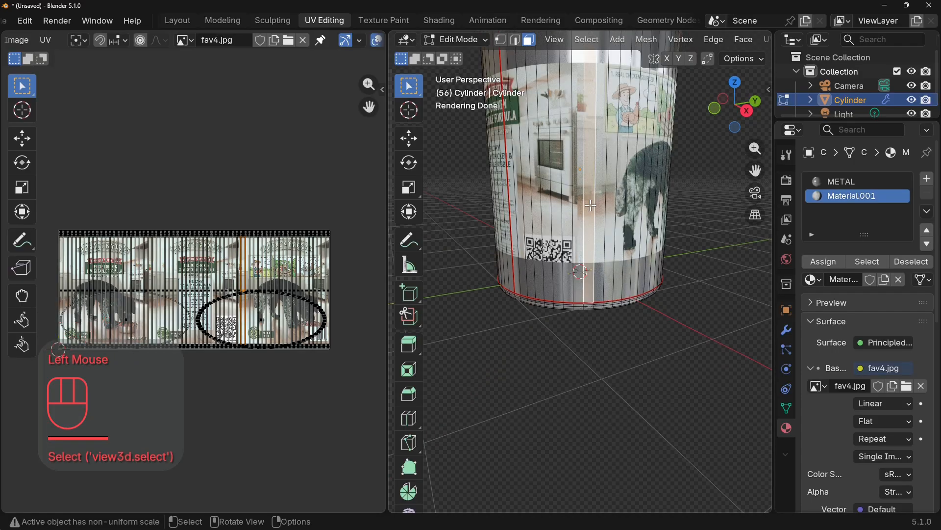
pyautogui.hotkey('ctrl', 'r')
pyautogui.click(593, 208)
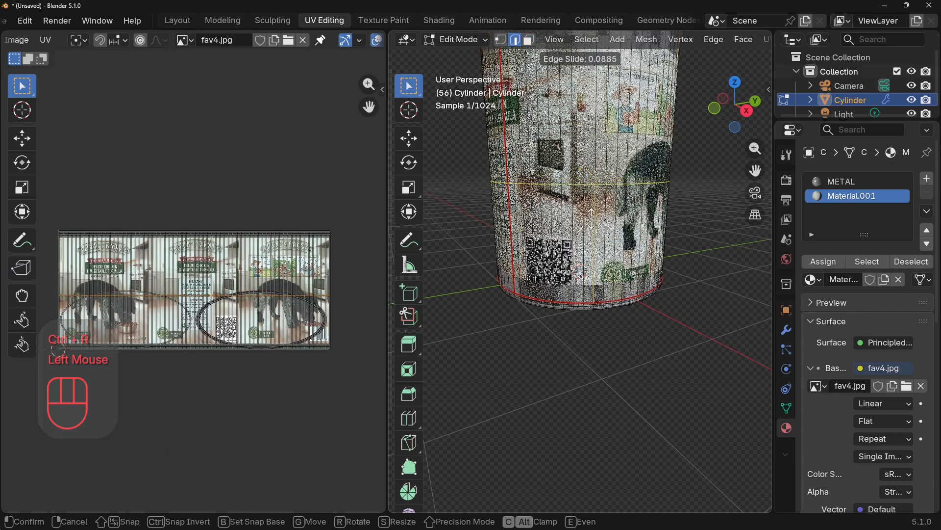
pyautogui.click(614, 342)
pyautogui.scroll(-2, 610, 242)
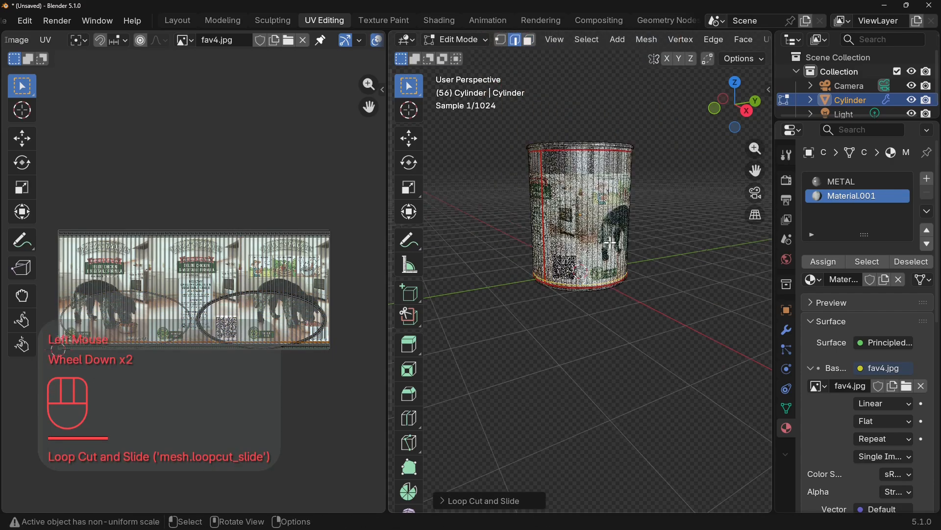
# Add another horizontal loop cut around the side wall and slide it up by about -0.97, close to the top seam.
pyautogui.scroll(2, 611, 238)
pyautogui.click(584, 192)
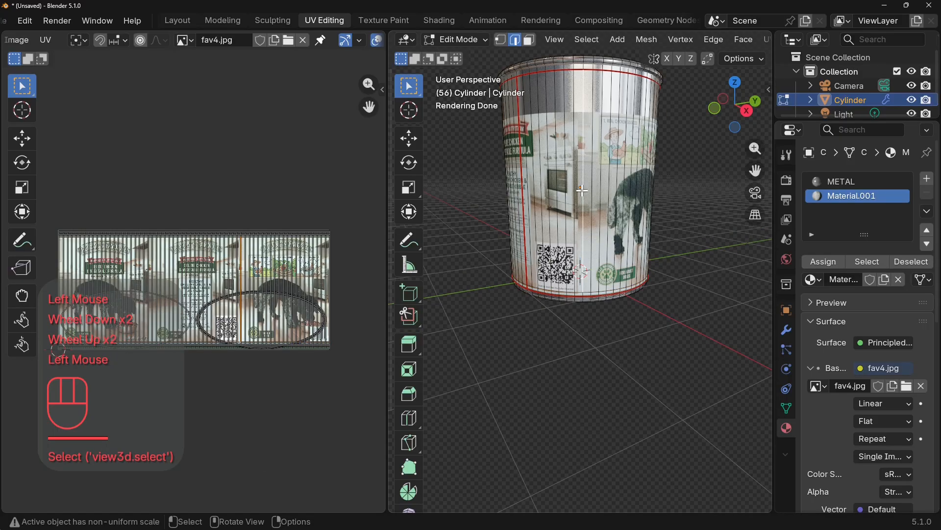
pyautogui.hotkey('ctrl', 'r')
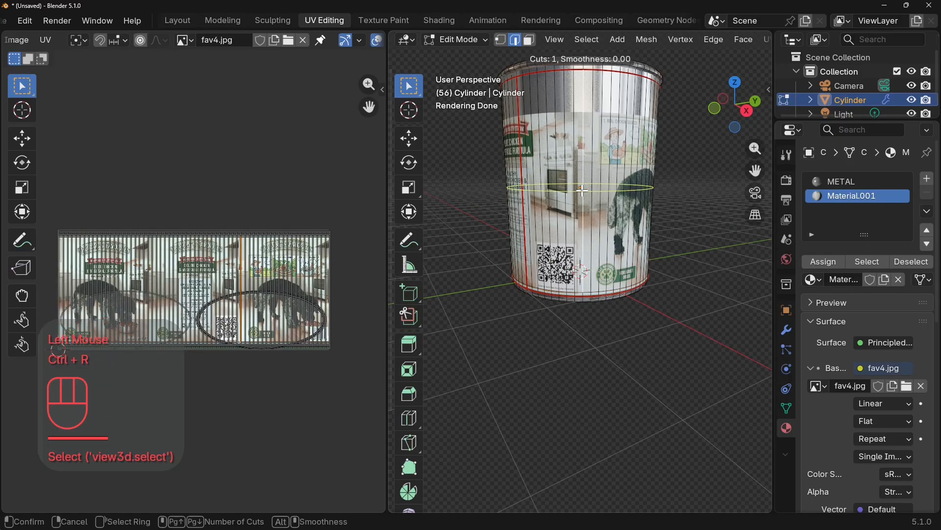
pyautogui.click(583, 191)
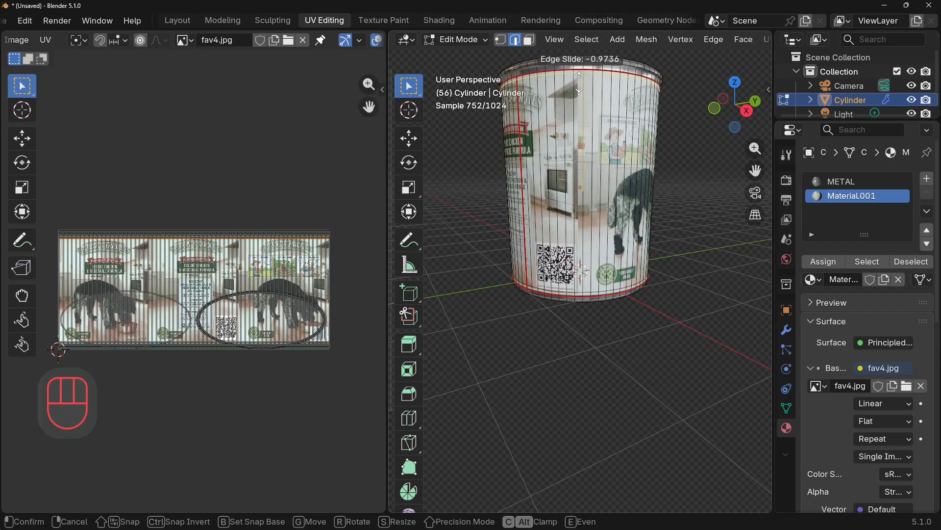
pyautogui.click(581, 84)
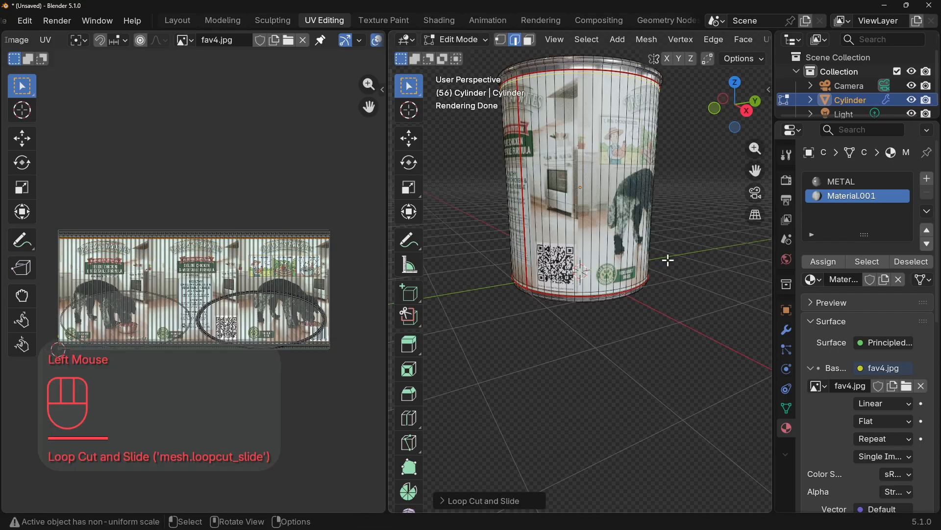
# Return to Object Mode and inspect the label around the can from several sides.
pyautogui.press('Tab')
pyautogui.moveTo(645, 255); pyautogui.dragTo(680, 273, button='middle')
pyautogui.scroll(2, 716, 314)
pyautogui.scroll(-2, 721, 313)
pyautogui.scroll(-2, 675, 325)
pyautogui.scroll(2, 693, 313)
pyautogui.moveTo(695, 316); pyautogui.dragTo(632, 335, button='middle')
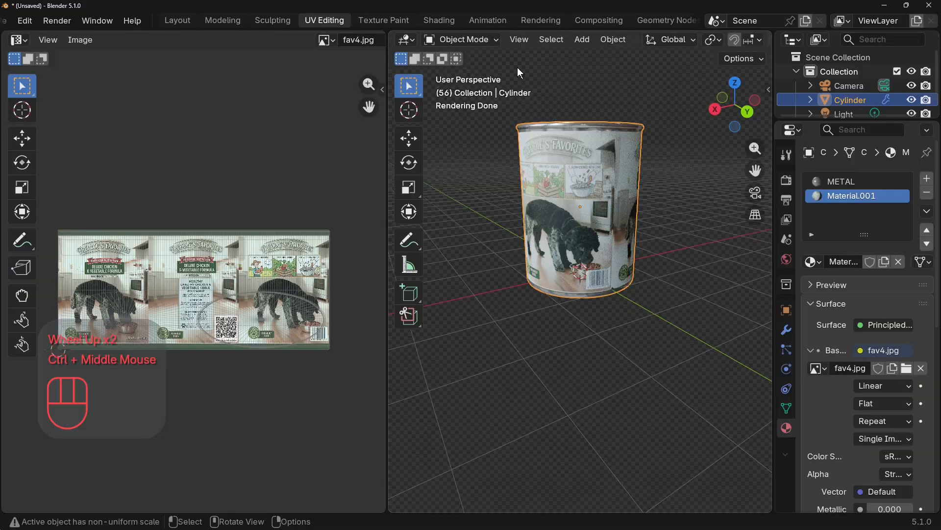
# In the Layout workspace, add a ground plane scaled to about 5.37 and lower it about 0.1 m along Z under the can.
pyautogui.click(175, 18)
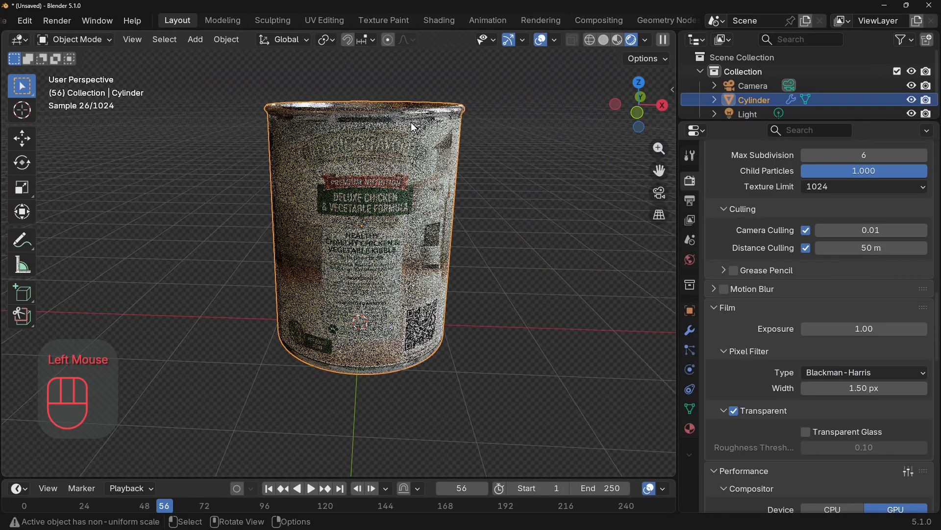
pyautogui.click(205, 40)
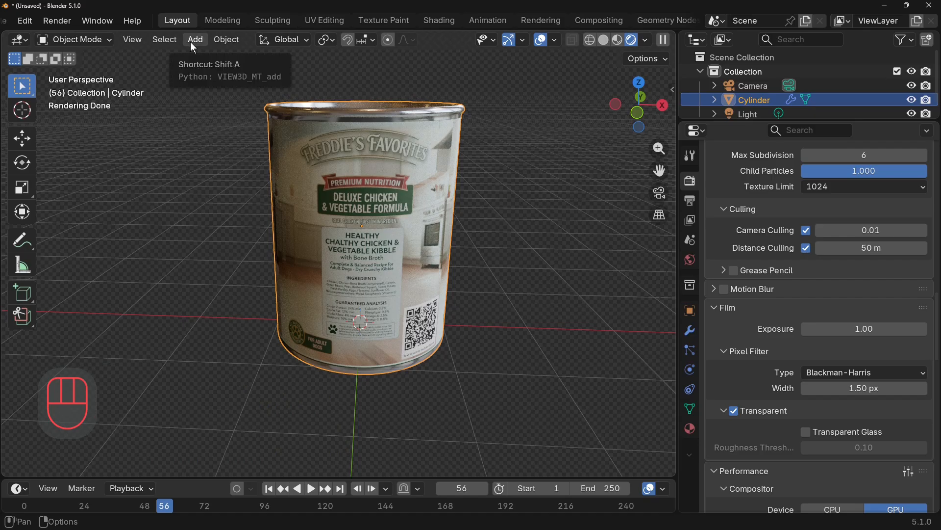
pyautogui.click(193, 42)
pyautogui.moveTo(234, 56)
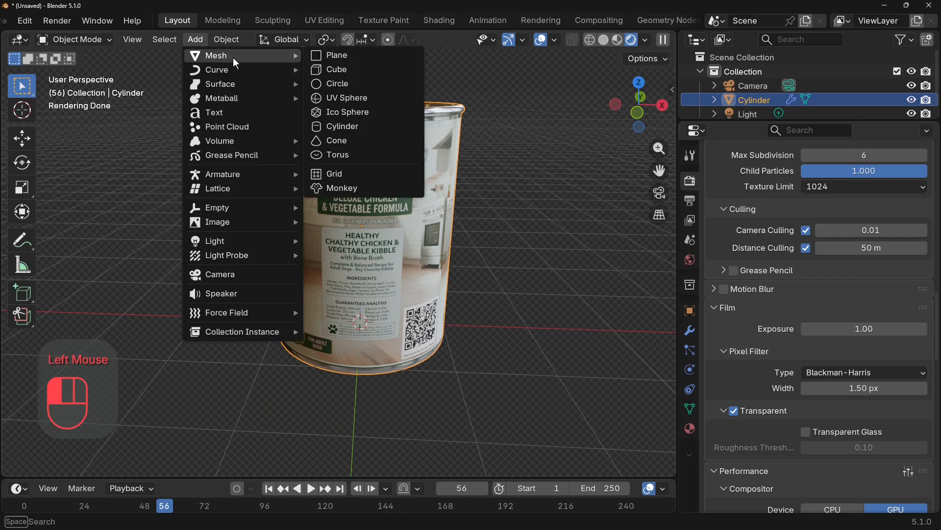
pyautogui.click(355, 60)
pyautogui.press('s')
pyautogui.click(319, 196)
pyautogui.scroll(-2, 321, 200)
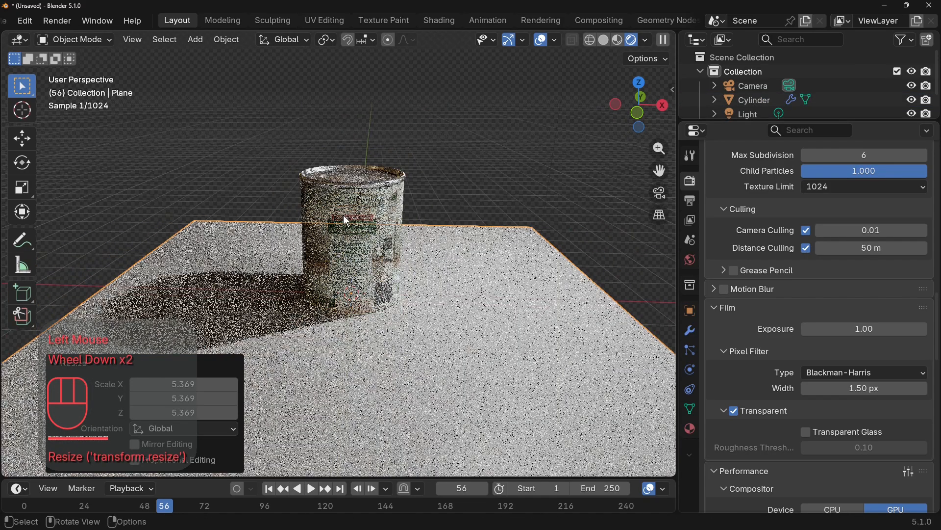
pyautogui.scroll(2, 274, 194)
pyautogui.moveTo(325, 257); pyautogui.dragTo(499, 270, button='middle')
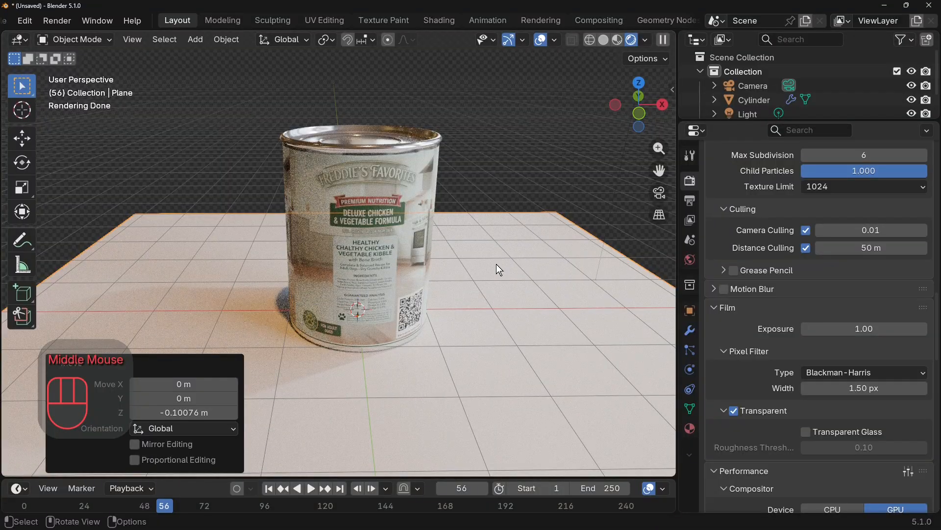
# Examine the rendered label's text, dog picture and metal rims up close from different sides of the can.
pyautogui.moveTo(418, 283); pyautogui.dragTo(412, 271, button='middle')
pyautogui.scroll(4, 413, 270)
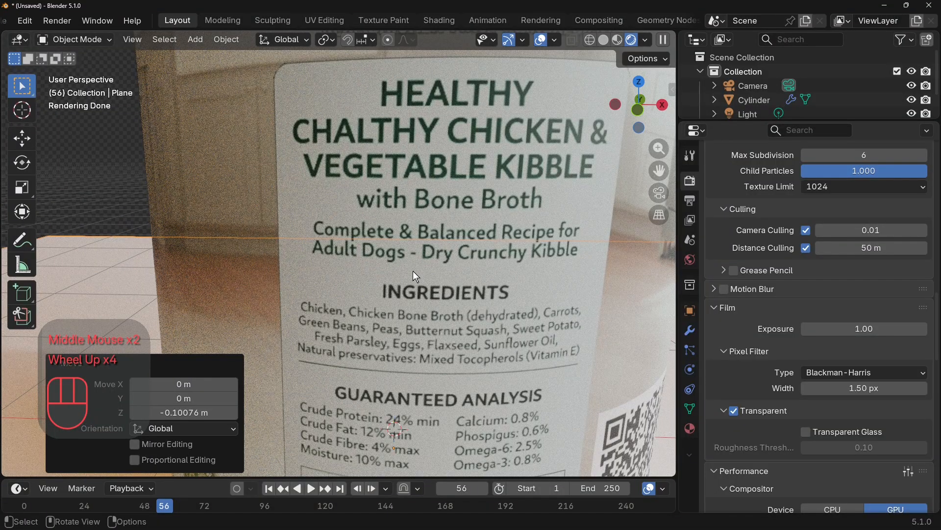
pyautogui.scroll(-3, 460, 251)
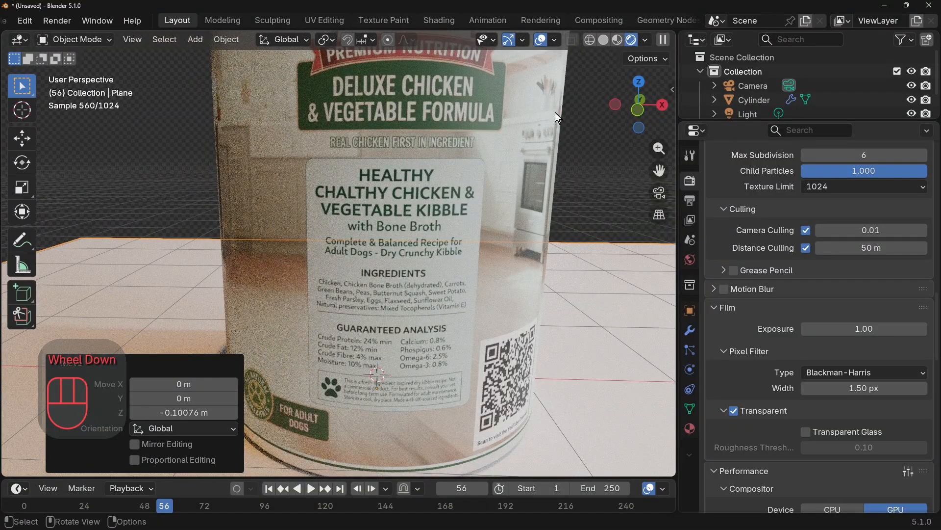
pyautogui.scroll(-1, 516, 203)
pyautogui.moveTo(516, 203); pyautogui.dragTo(359, 234, button='middle')
pyautogui.scroll(1, 473, 205)
pyautogui.scroll(1, 430, 228)
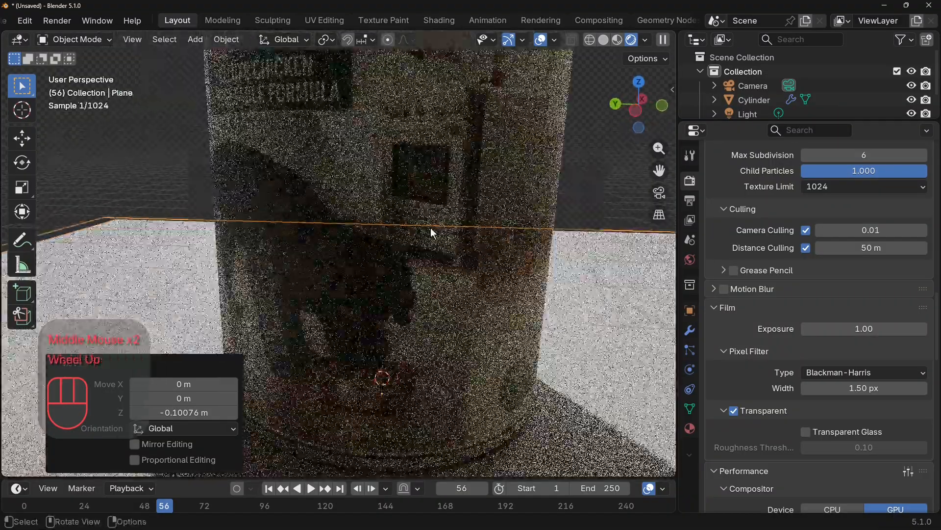
pyautogui.scroll(-2, 430, 227)
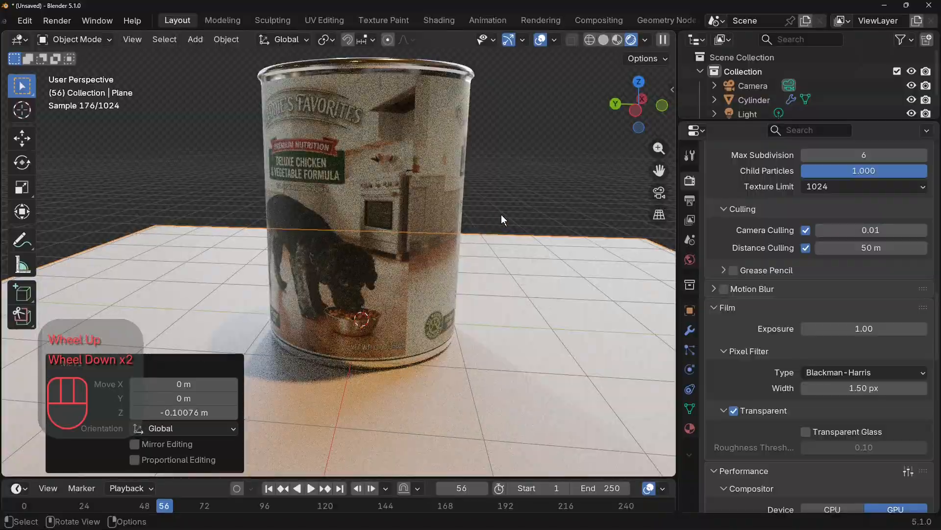
pyautogui.moveTo(501, 219); pyautogui.dragTo(613, 220, button='middle')
pyautogui.scroll(2, 511, 230)
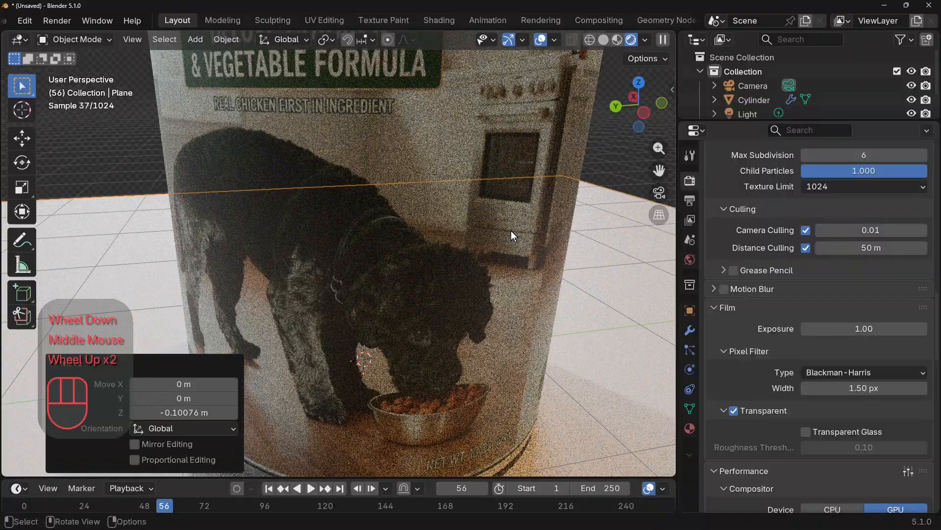
pyautogui.scroll(-2, 511, 230)
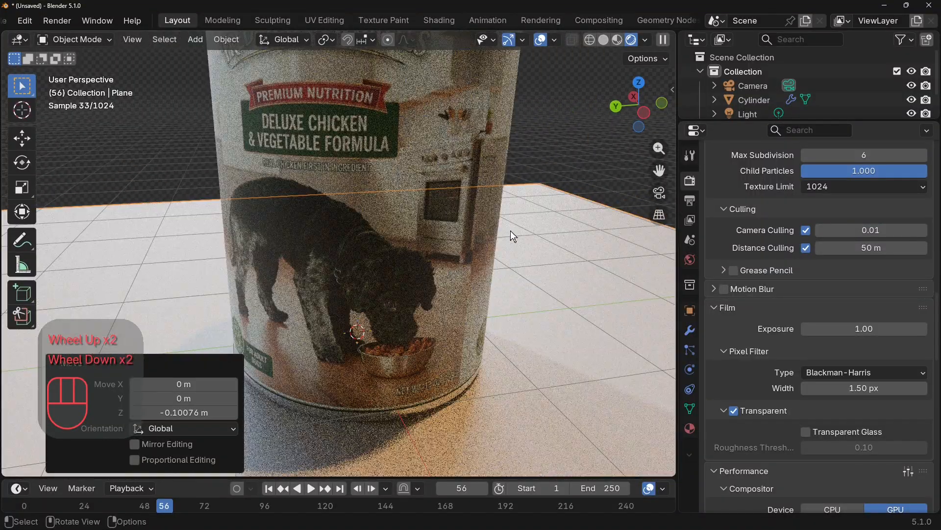
pyautogui.scroll(-2, 514, 236)
pyautogui.moveTo(510, 229)
pyautogui.mouseDown(button='middle')
pyautogui.moveTo(514, 275)
pyautogui.moveTo(523, 236)
pyautogui.mouseUp(button='middle')
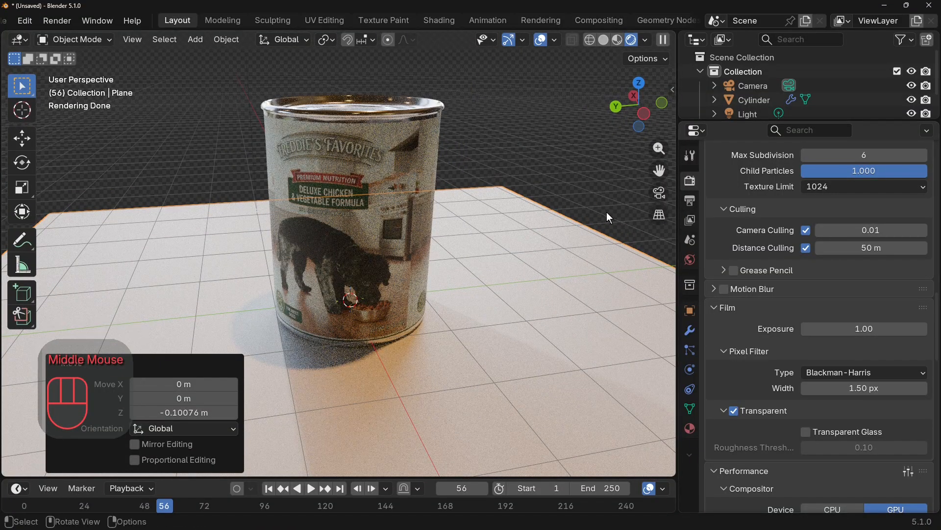
# With Camera to View locked, look through the camera and rotate the can about -197° around global Z so the dog faces it.
pyautogui.press('n')
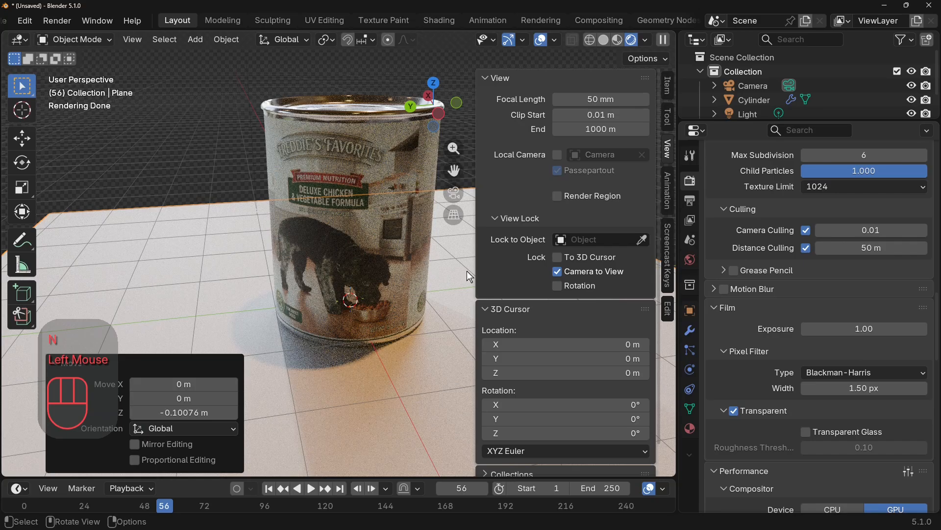
pyautogui.press('KP_0')
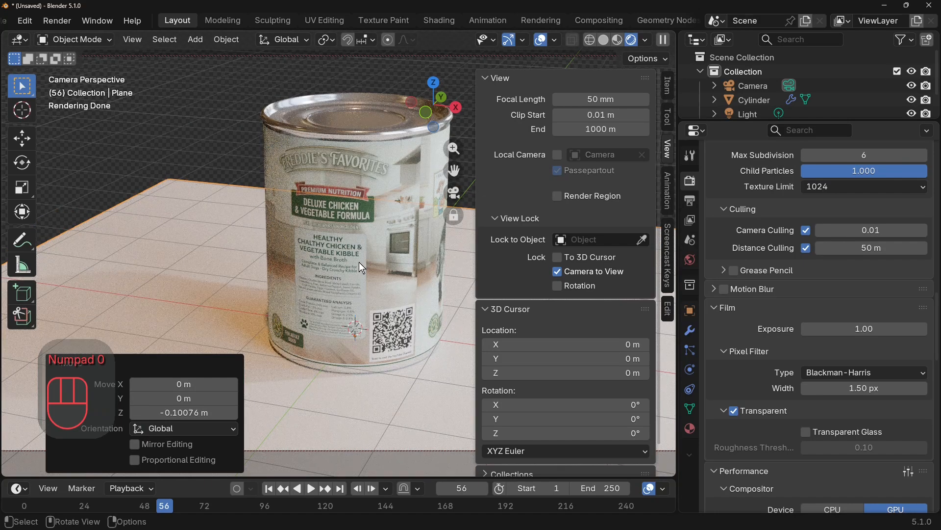
pyautogui.click(378, 200)
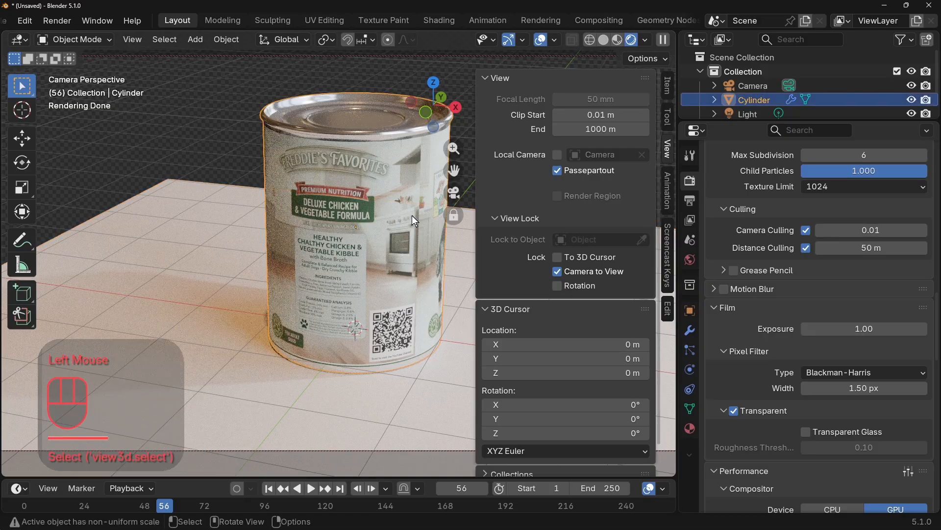
pyautogui.press('r')
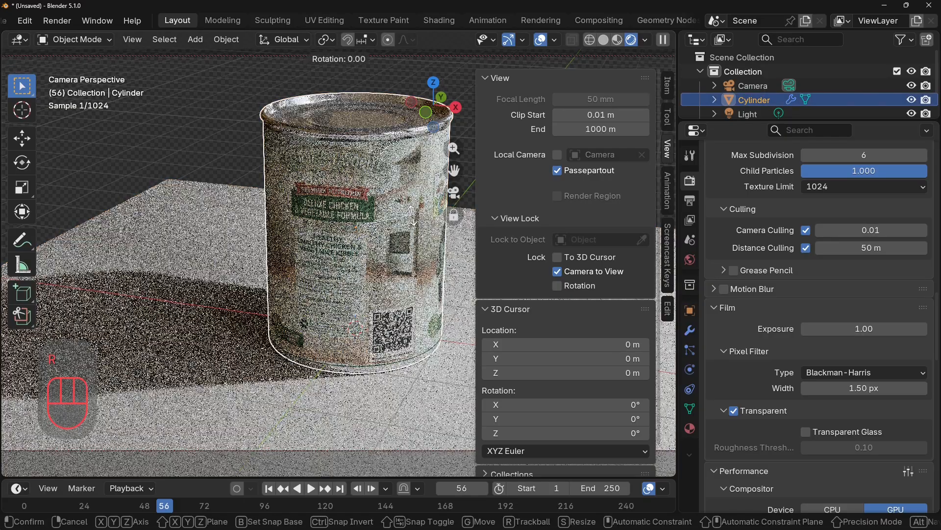
pyautogui.click(412, 216)
pyautogui.press('r')
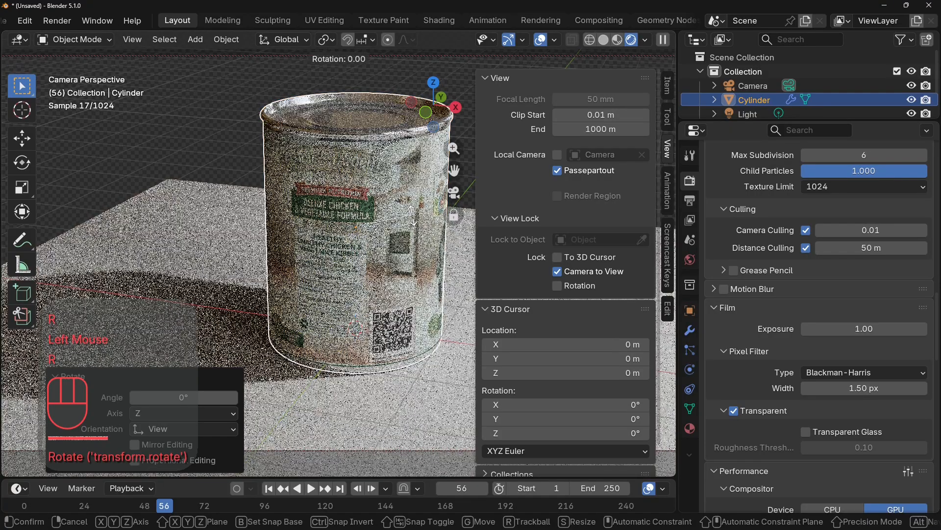
pyautogui.press('z')
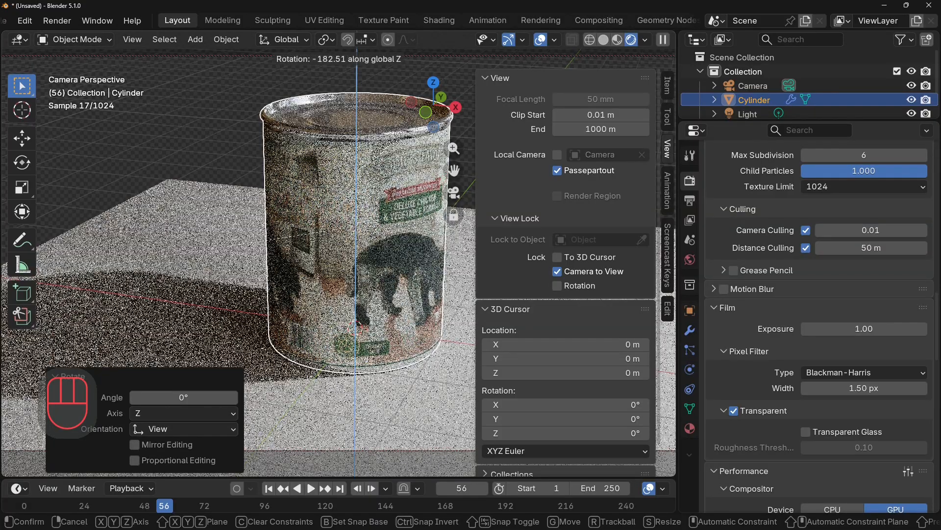
pyautogui.click(266, 96)
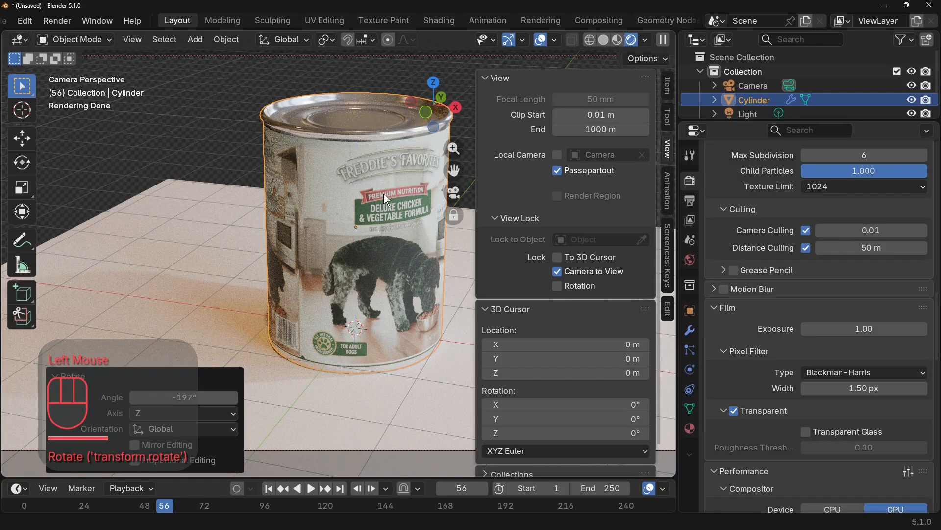
# Render a test image of the can and orbit the locked camera until the label's dog picture faces it.
pyautogui.press('F12')
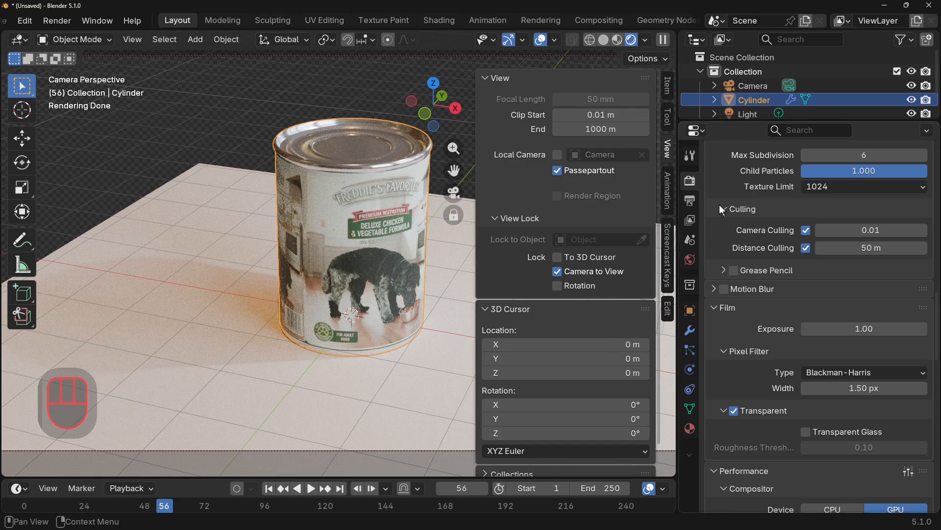
pyautogui.moveTo(390, 227); pyautogui.dragTo(365, 275, button='middle')
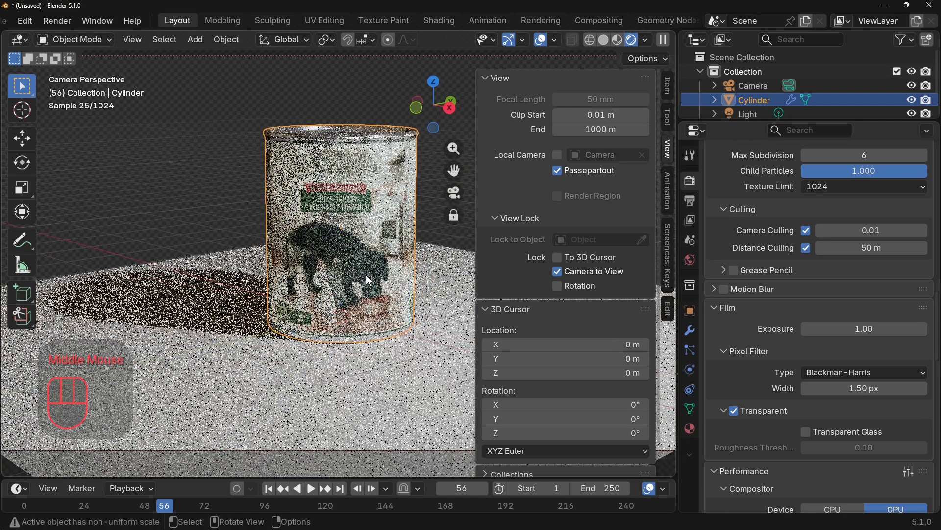
pyautogui.press('KP_0')
pyautogui.scroll(1, 376, 274)
pyautogui.scroll(1, 417, 285)
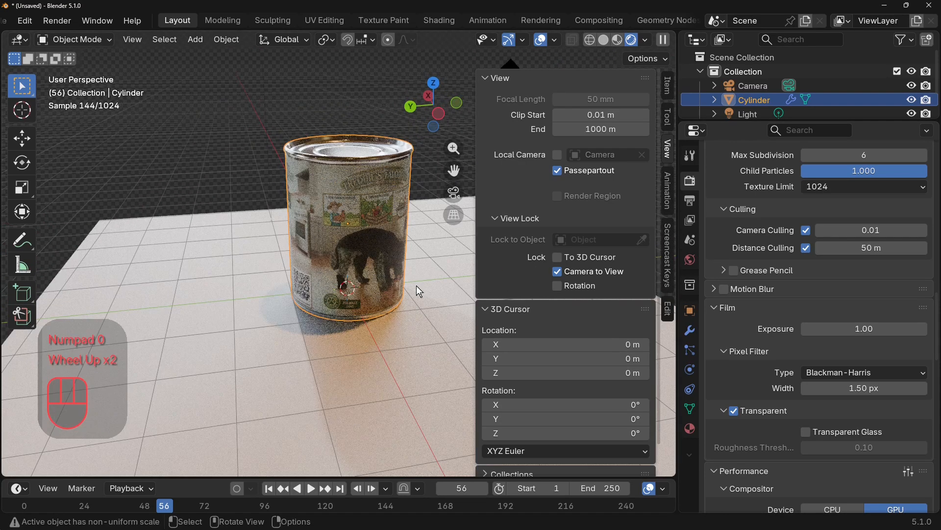
pyautogui.press('KP_0')
pyautogui.scroll(2, 376, 305)
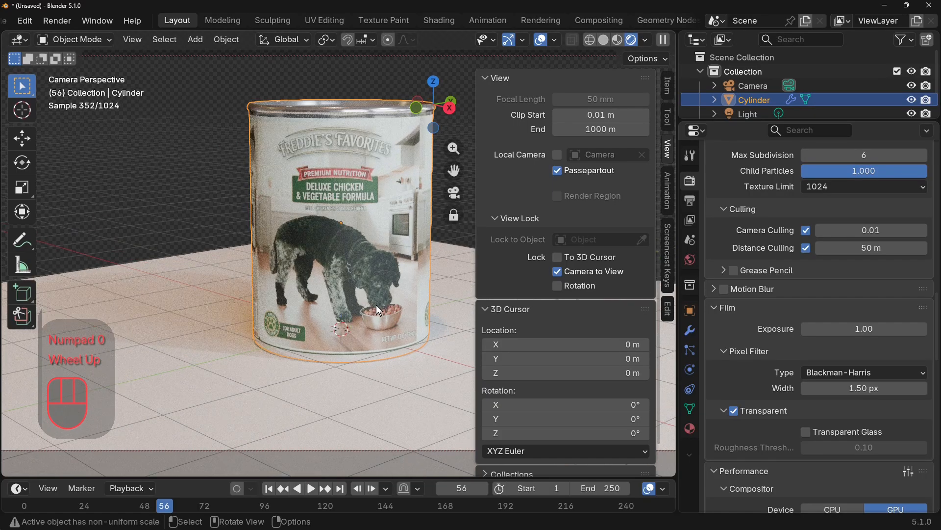
# Unlock Camera to View to show the whole frame, relock it to fit the entire can inside, and render the image.
pyautogui.click(557, 271)
pyautogui.scroll(-2, 418, 305)
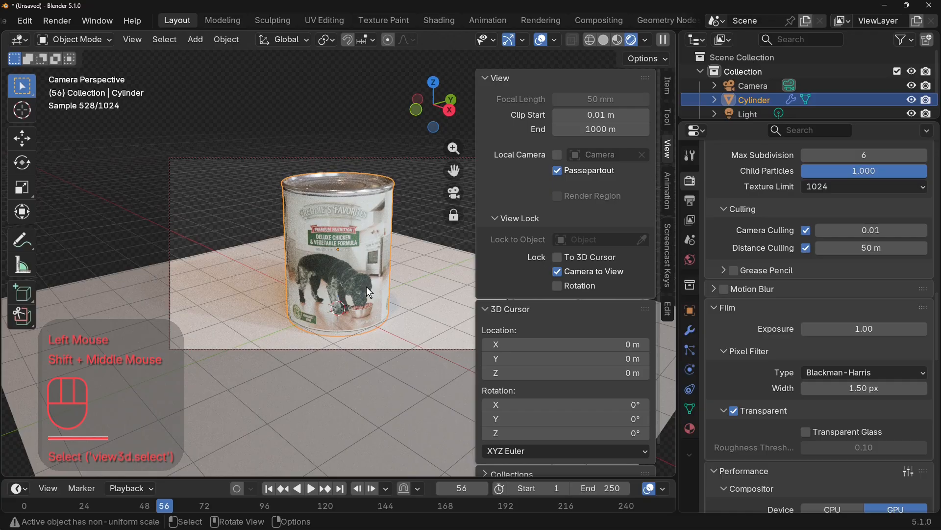
pyautogui.click(399, 284)
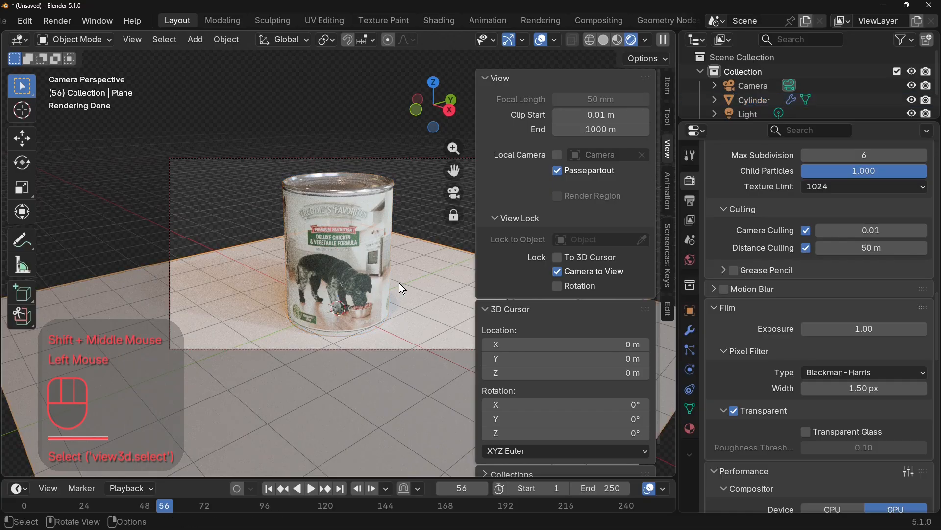
pyautogui.press('F12')
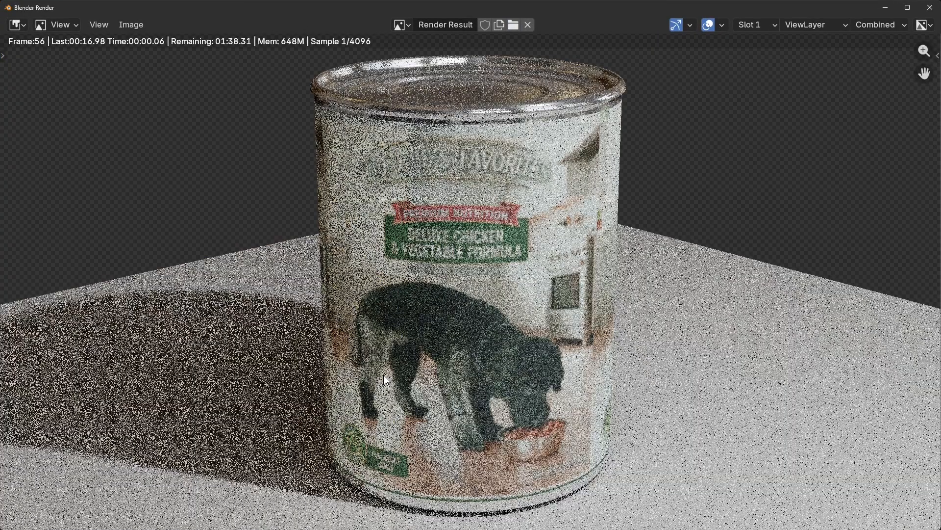